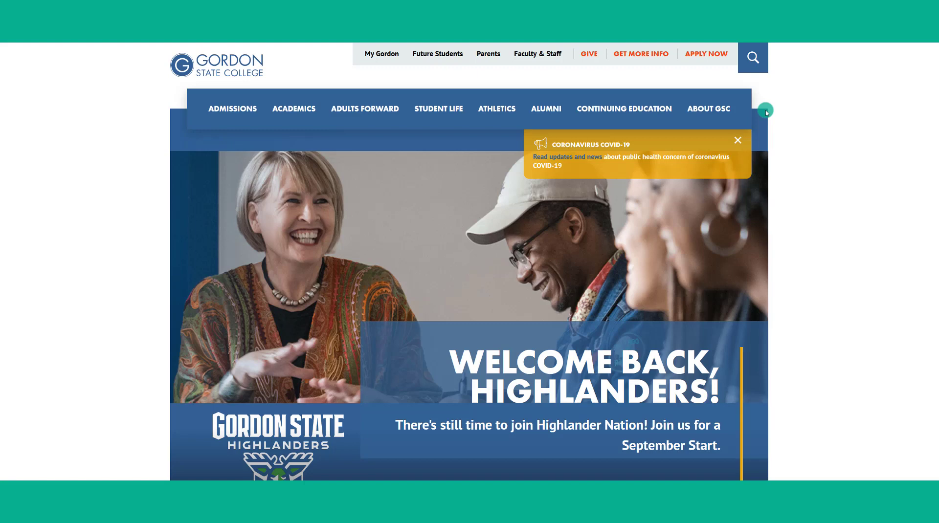
# Search the Gordon State College website for "respondus"
pyautogui.click(753, 57)
pyautogui.click(710, 55)
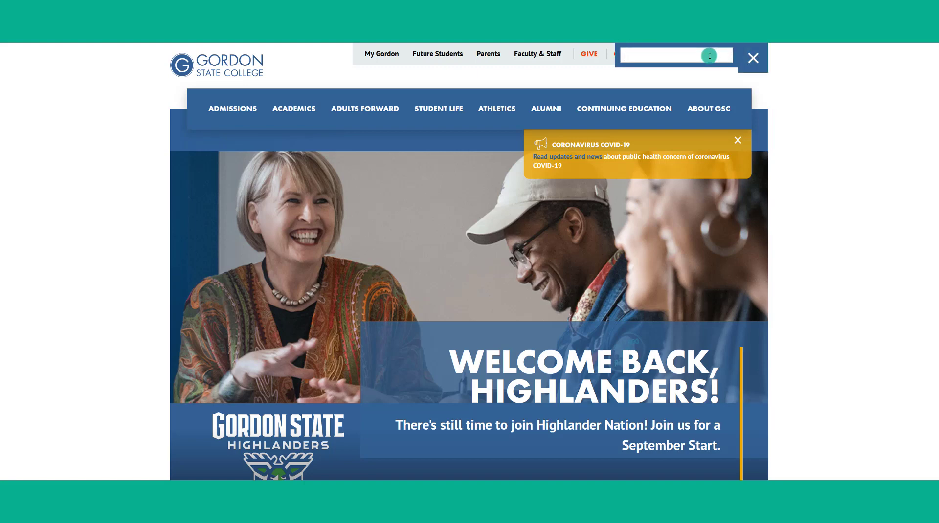
pyautogui.write('responu')
pyautogui.press('BackSpace')
pyautogui.write('dus')
pyautogui.press('Return')
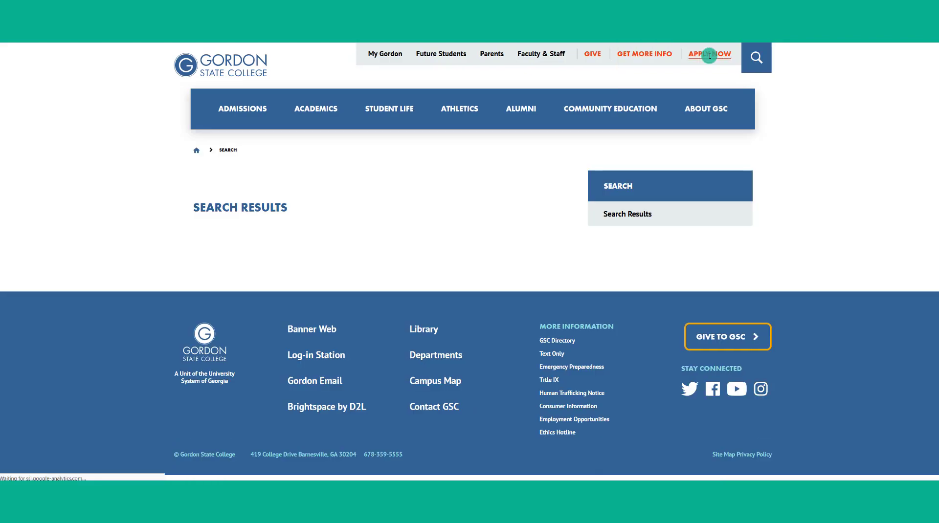
# Open the Brightspace by D2L Instructor Resources- Quizzes result, follow its Respondus download link and sign in with the saved credentials
pyautogui.click(367, 287)
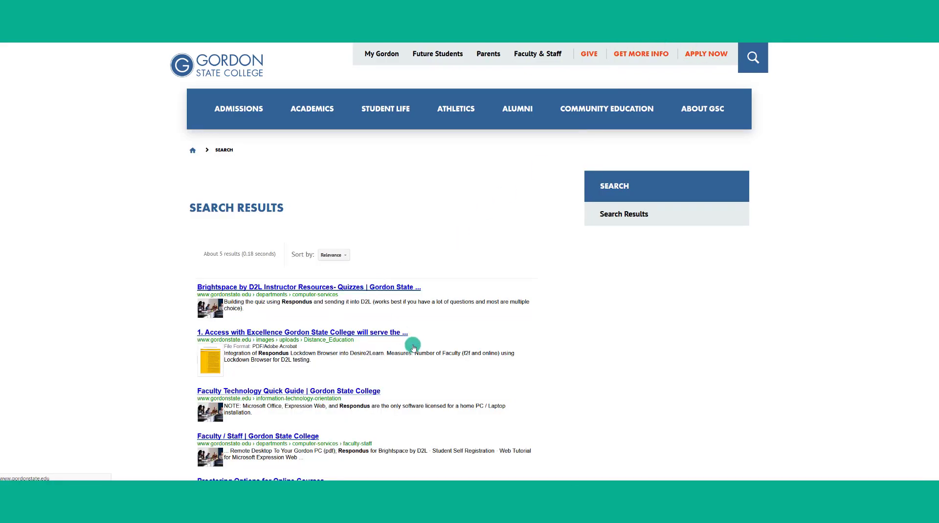
pyautogui.scroll(-5, 426, 345)
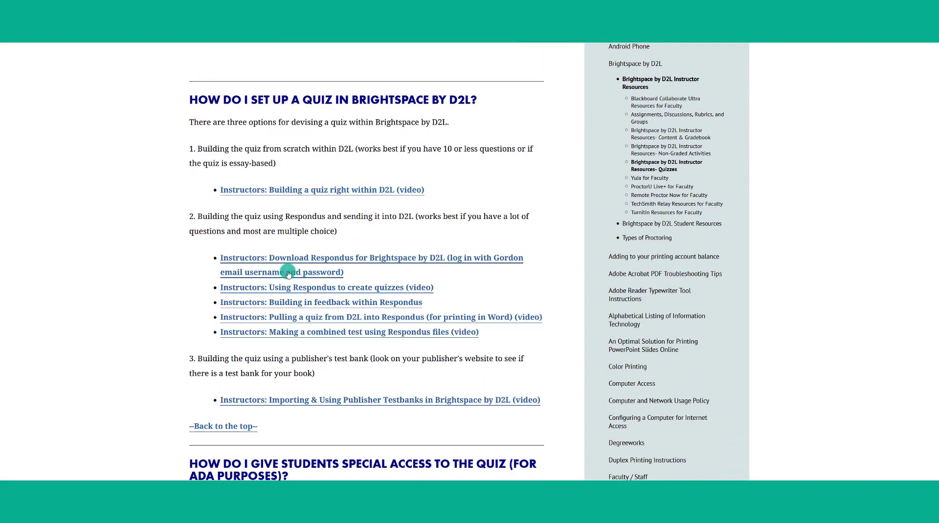
pyautogui.click(291, 261)
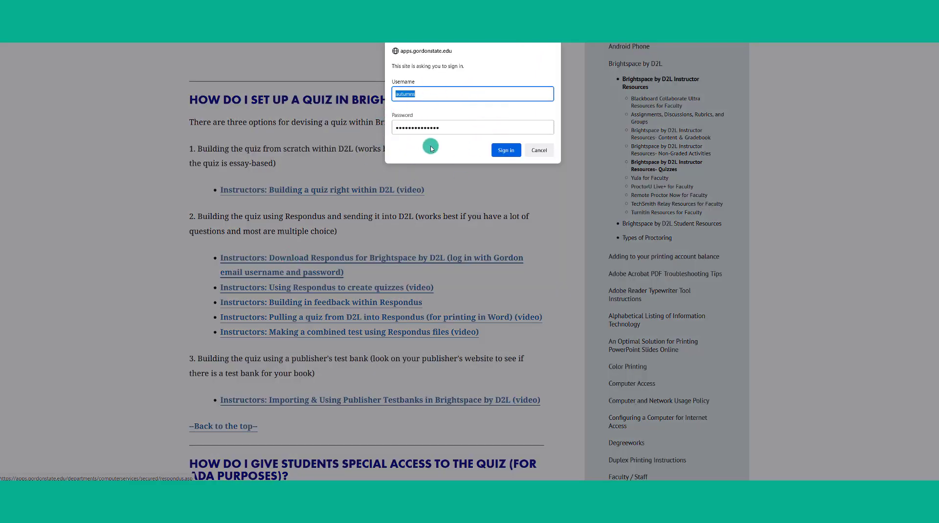
pyautogui.press('Return')
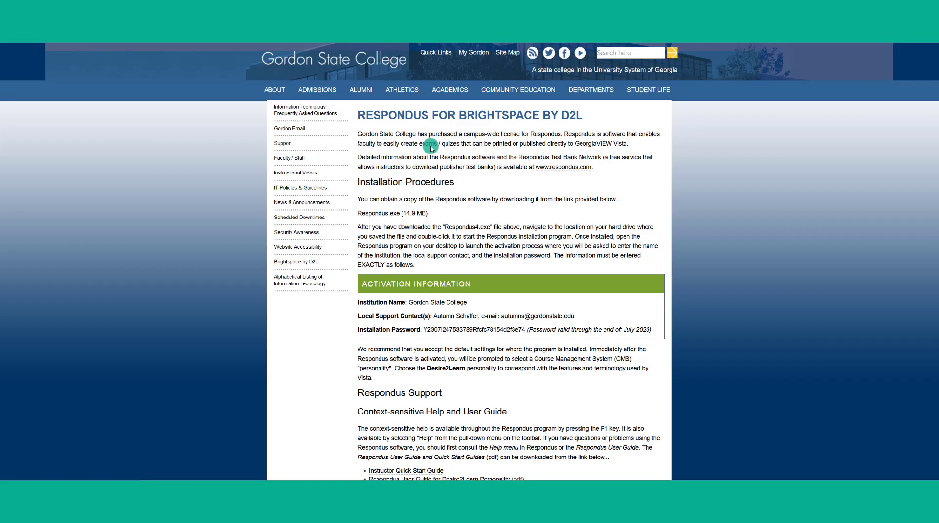
# Download Respondus4Campus-408-06.exe from the Respondus.exe link and run the installer, declining the Respondus Equation Editor
pyautogui.click(386, 214)
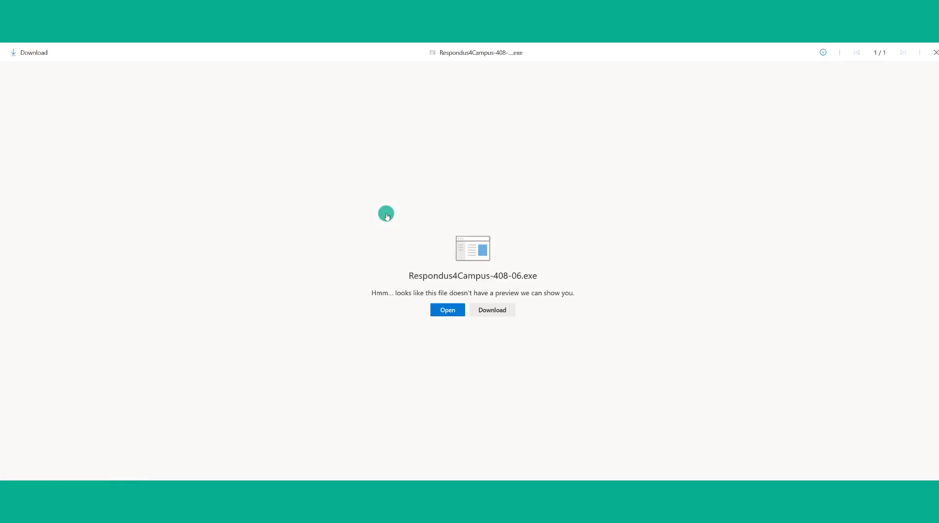
pyautogui.click(447, 311)
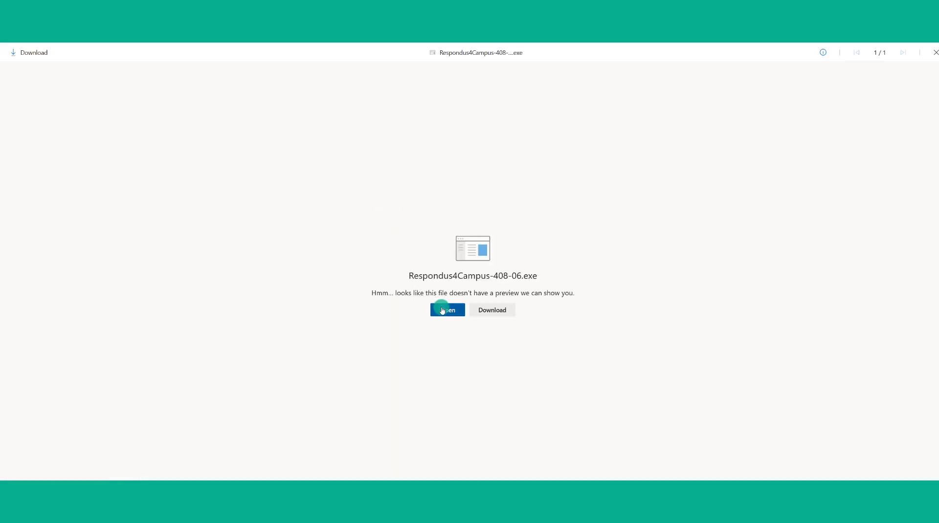
pyautogui.click(487, 309)
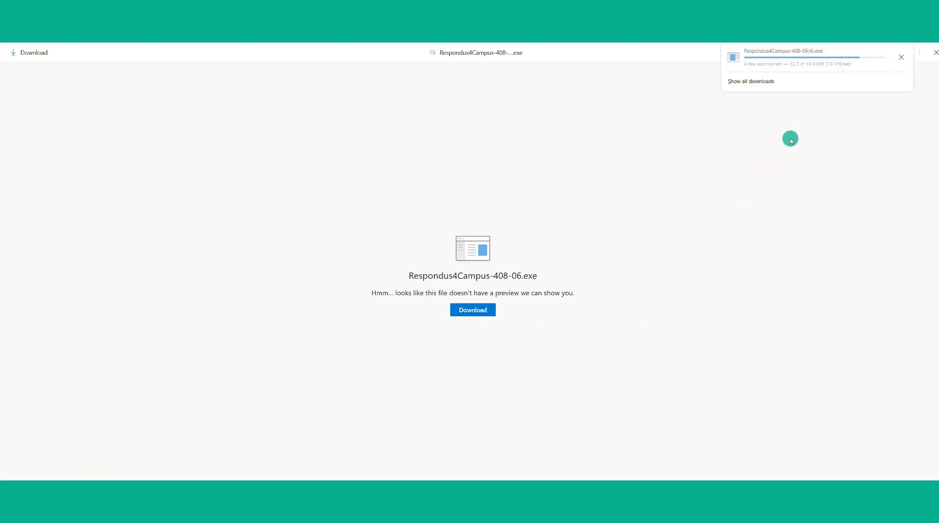
pyautogui.click(902, 54)
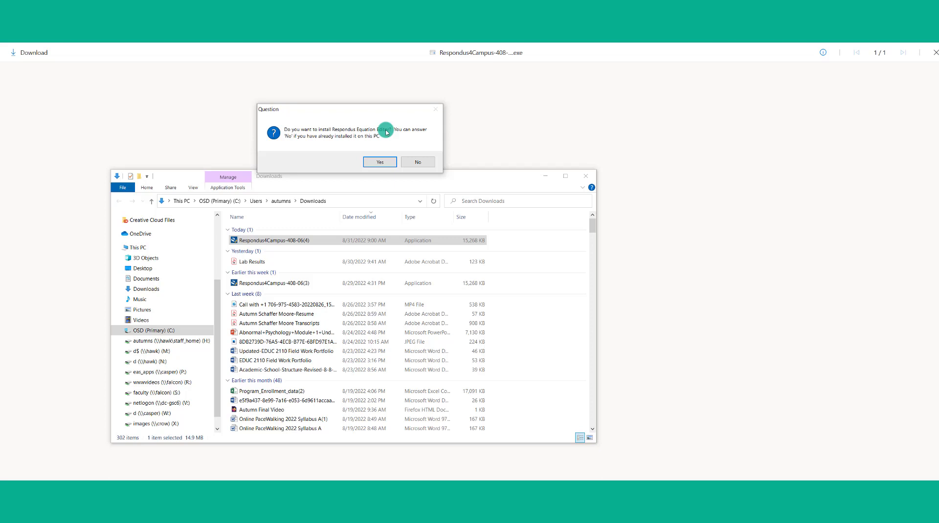
pyautogui.click(423, 167)
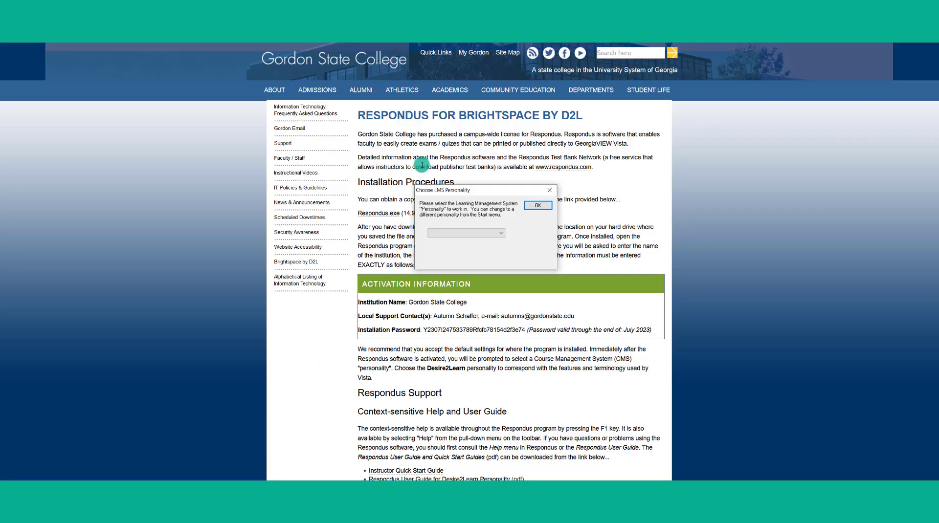
# Set the Respondus LMS personality to D2L Brightspace and accept it
pyautogui.click(439, 234)
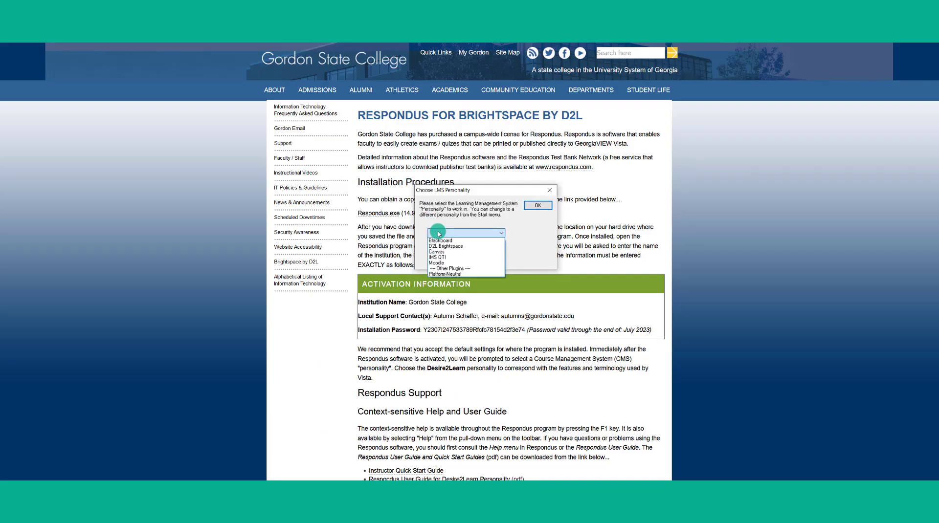
pyautogui.click(443, 246)
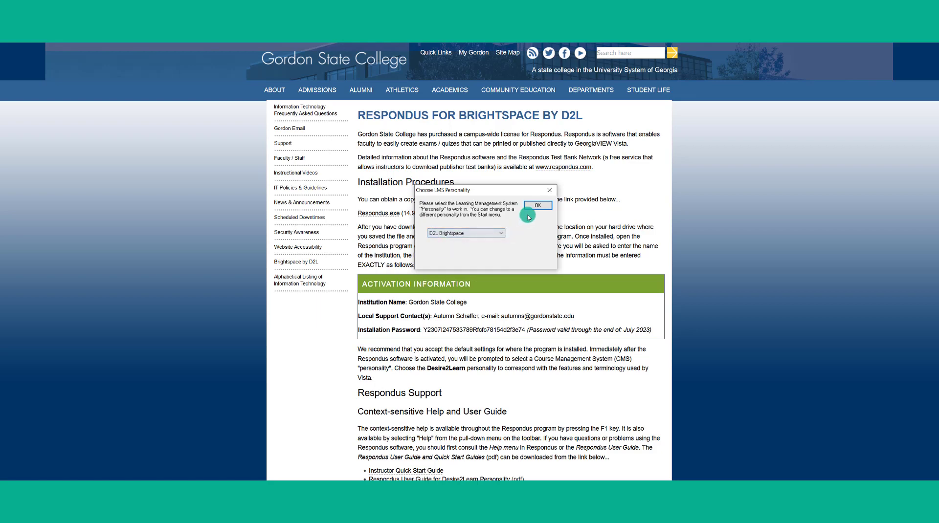
pyautogui.click(537, 206)
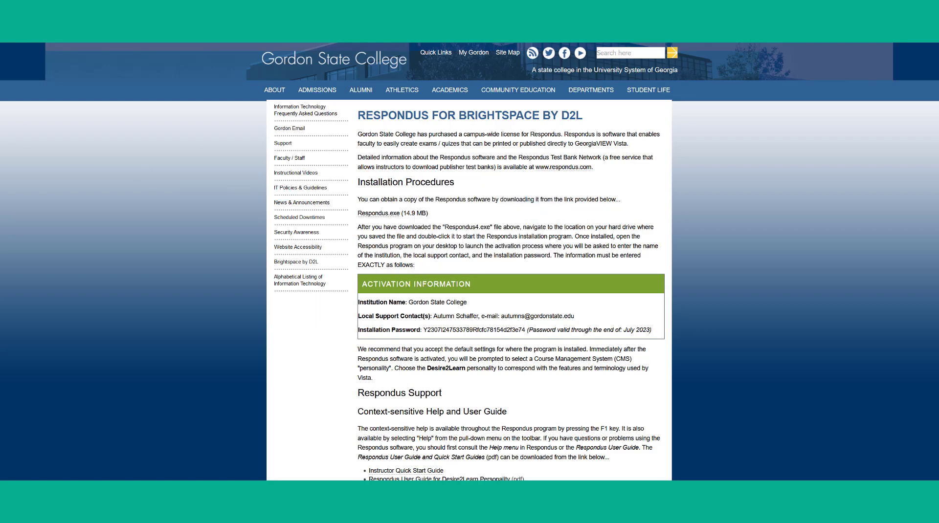
# Move the Respondus window clear of the web page's activation information, review those details, and return the window to its place
pyautogui.moveTo(1, 294); pyautogui.dragTo(463, 94)
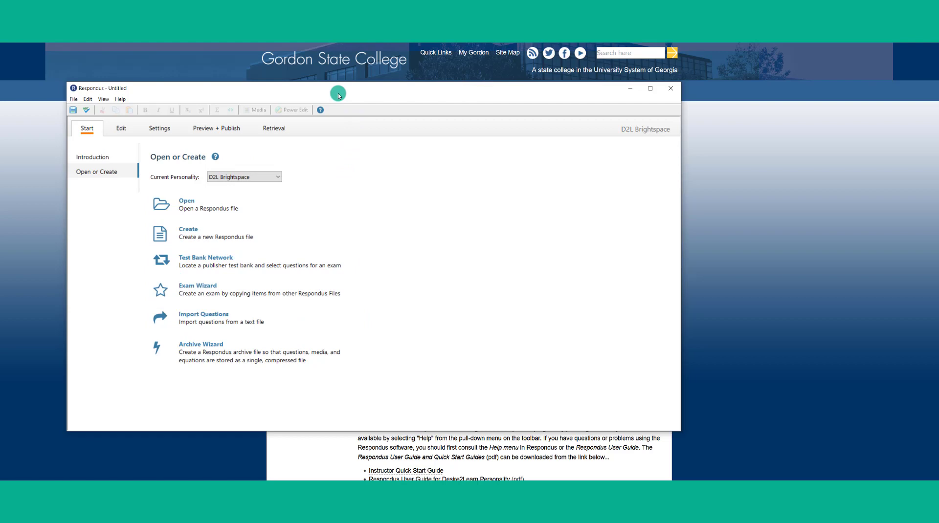
pyautogui.moveTo(338, 96); pyautogui.dragTo(457, 376)
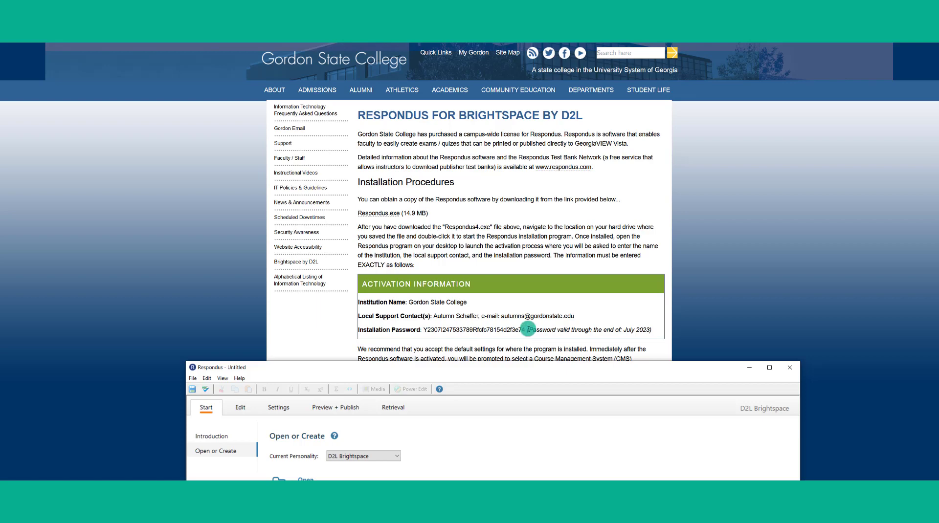
pyautogui.moveTo(500, 369); pyautogui.dragTo(533, 360)
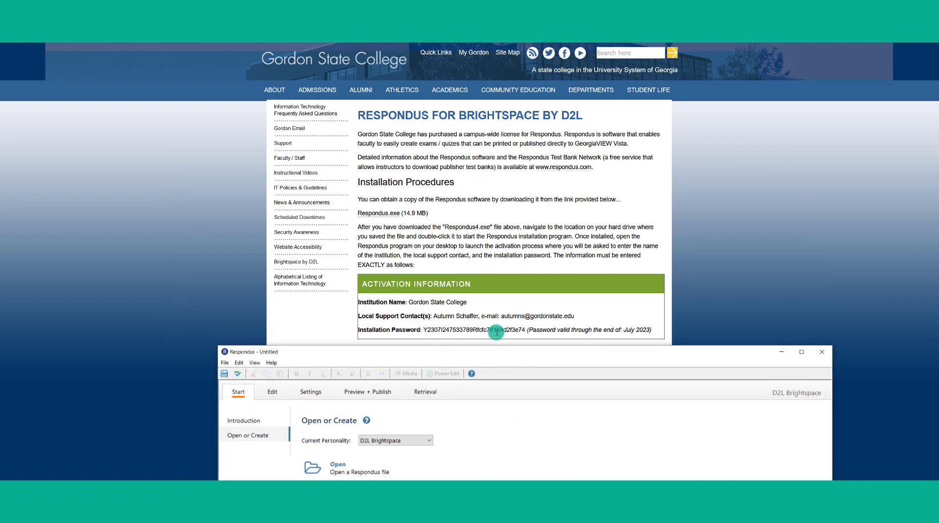
pyautogui.moveTo(515, 352); pyautogui.dragTo(497, 110)
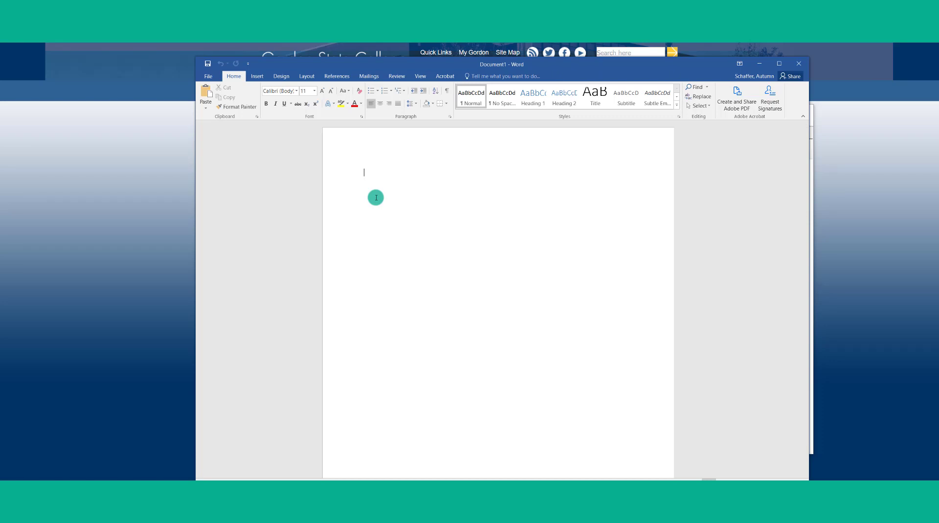
# Head the blank Word document "Test 1:" and begin item "1." below it as plain text, undoing the automatic numbering
pyautogui.write('1')
pyautogui.write('Test 1')
pyautogui.write('1.')
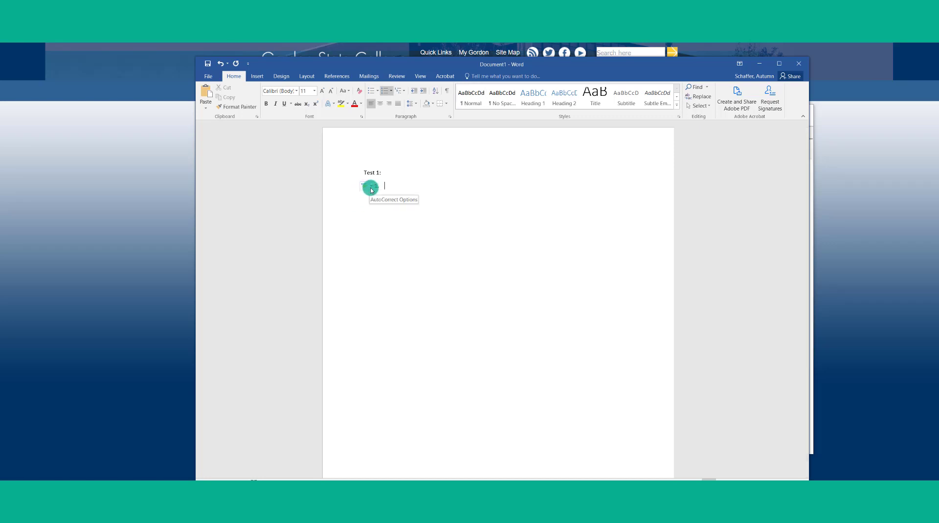
pyautogui.click(371, 190)
pyautogui.click(377, 197)
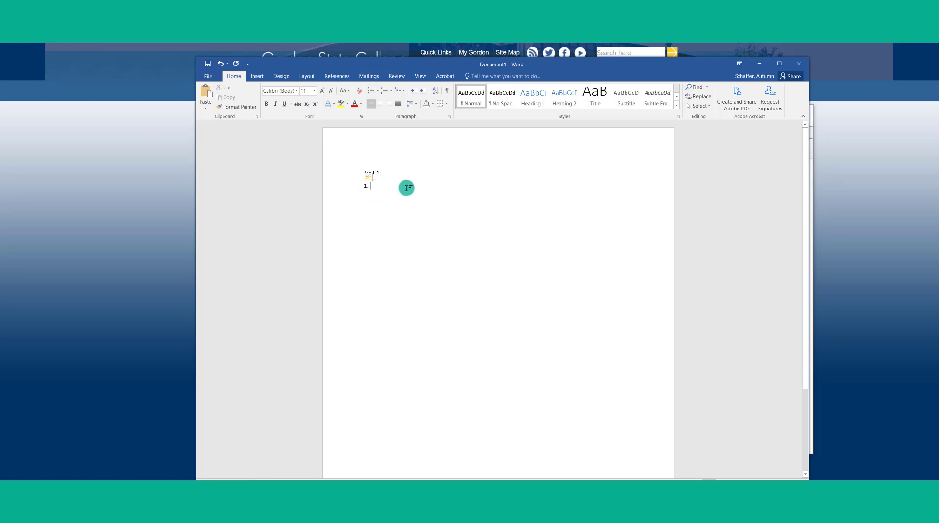
# Write question 1 as "Who is the author of this video?" with four first-name answer choices lettered a. to d. on separate lines
pyautogui.write('Who is the author')
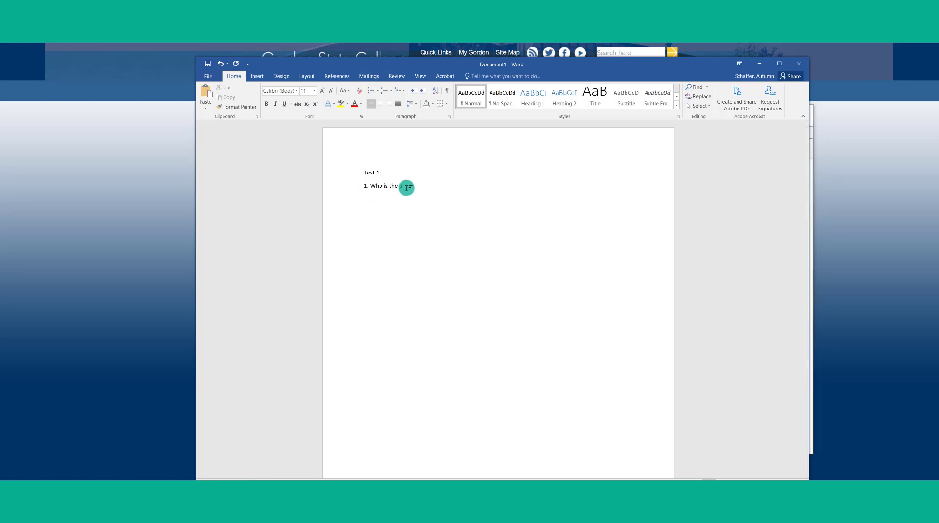
pyautogui.write(' of this video?')
pyautogui.write('Amb')
pyautogui.write('utum')
pyautogui.write('shley')
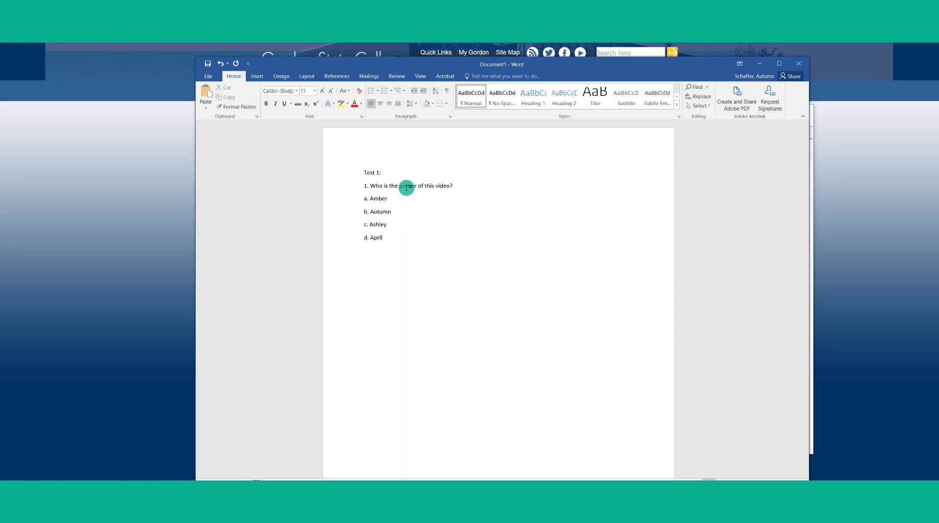
# Mark choice b of question 1 as the correct answer with a leading asterisk, and check the question block's layout
pyautogui.click(364, 214)
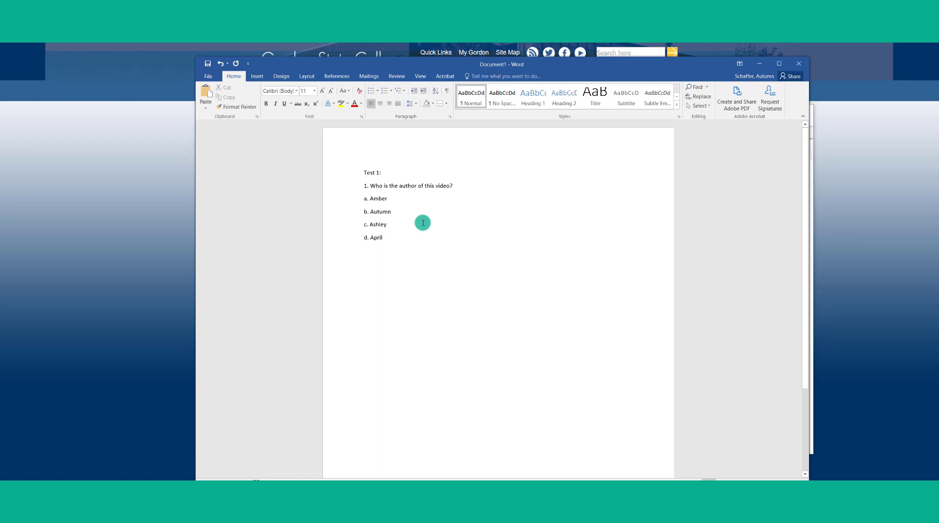
pyautogui.write('*')
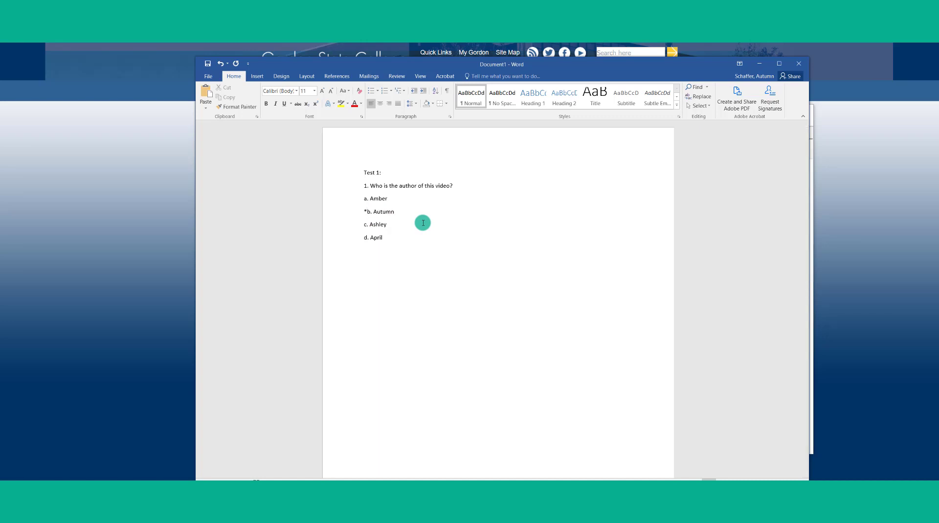
pyautogui.click(381, 224)
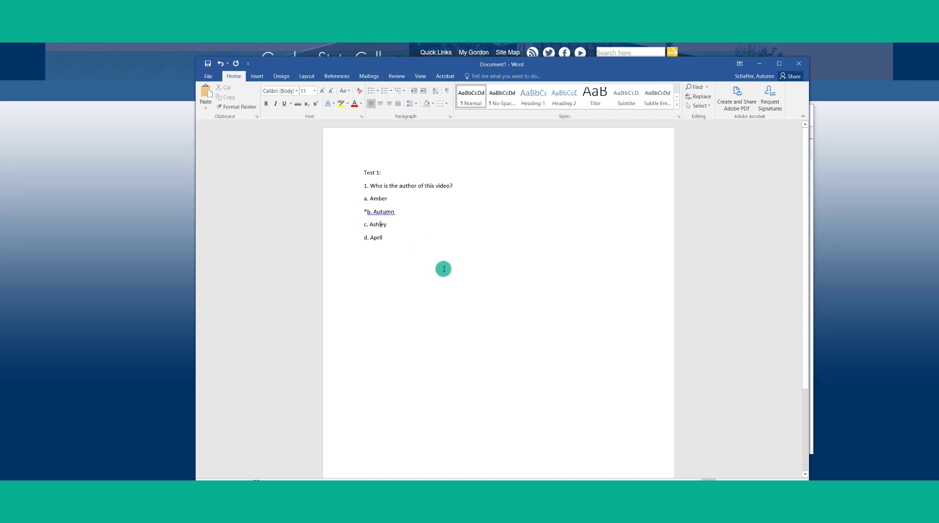
pyautogui.moveTo(359, 185); pyautogui.dragTo(449, 238)
# Leave a blank line after choice d and add "2. What is my favorite color?"
pyautogui.click(397, 238)
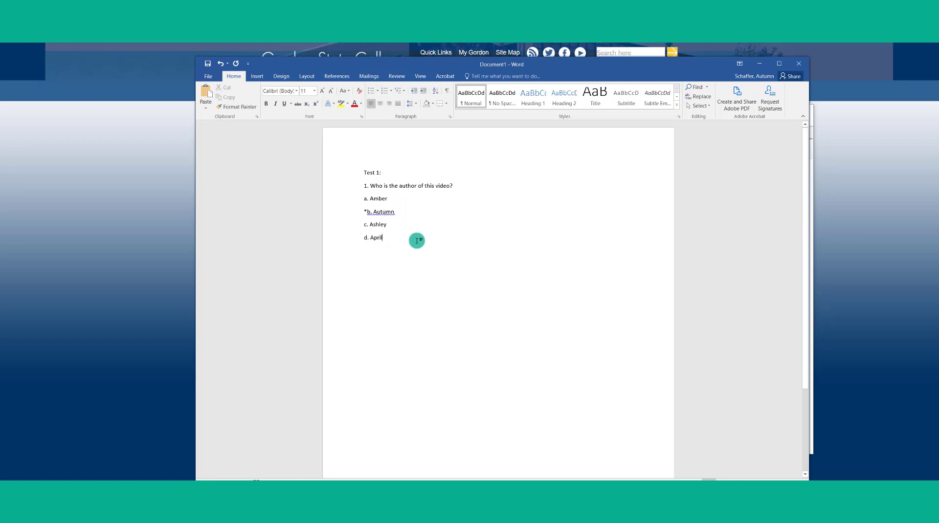
pyautogui.press('Return')
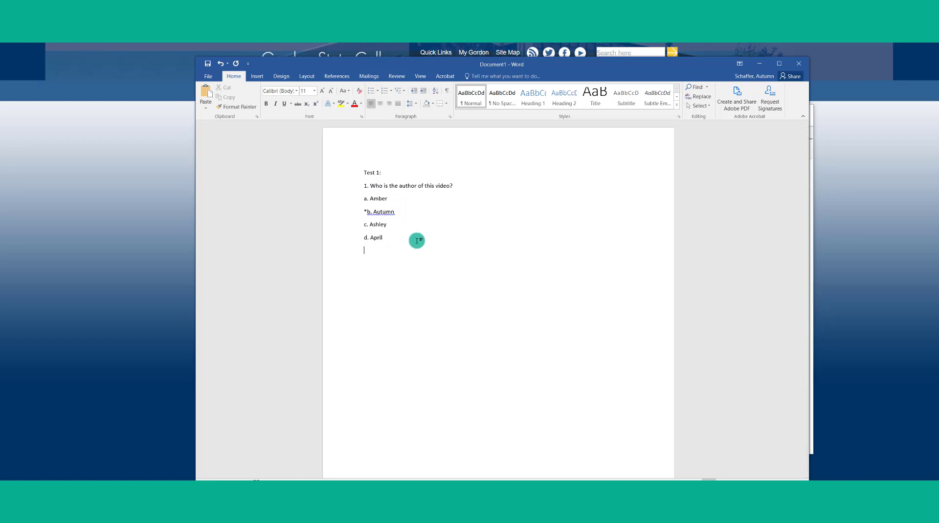
pyautogui.write('2. What is my favorite color?')
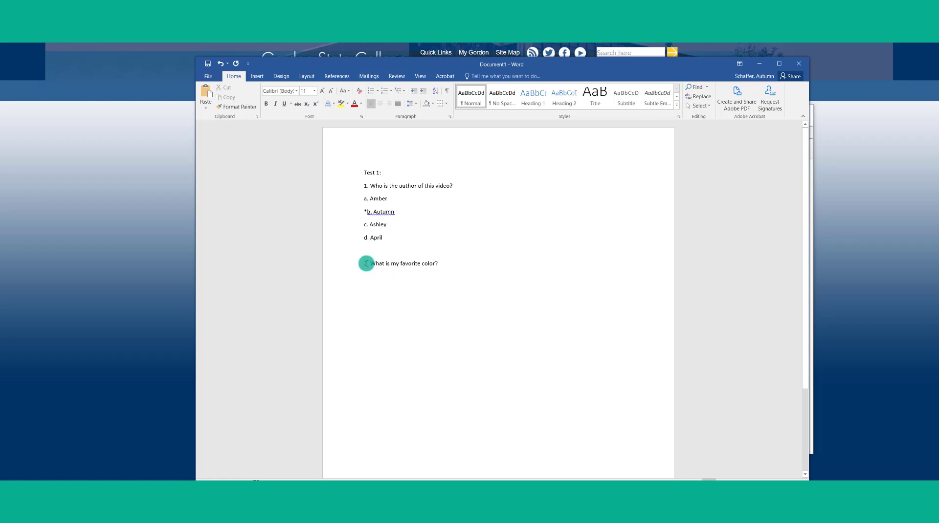
# Add choices "a. Purple", "b. Blue" and "c. Green" under question 2, and mark Purple correct with a leading asterisk
pyautogui.click(443, 266)
pyautogui.press('Return')
pyautogui.write('a. Purpl')
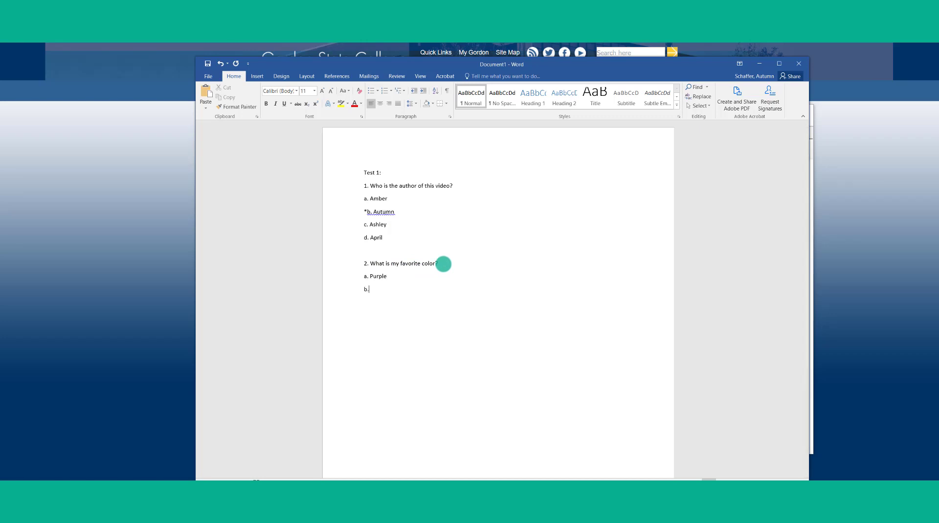
pyautogui.write('e')
pyautogui.press('Return')
pyautogui.write('b. Blue')
pyautogui.press('Return')
pyautogui.write('c. Green')
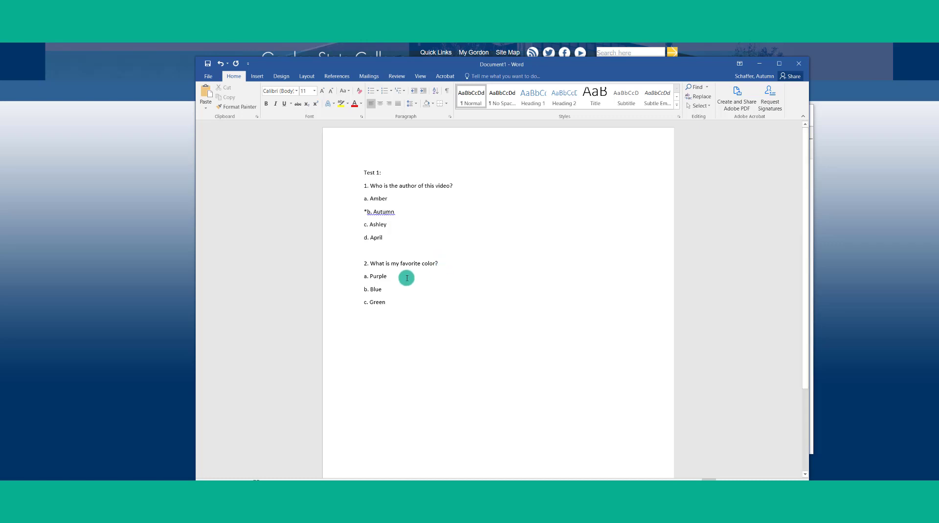
pyautogui.click(364, 276)
pyautogui.write('*')
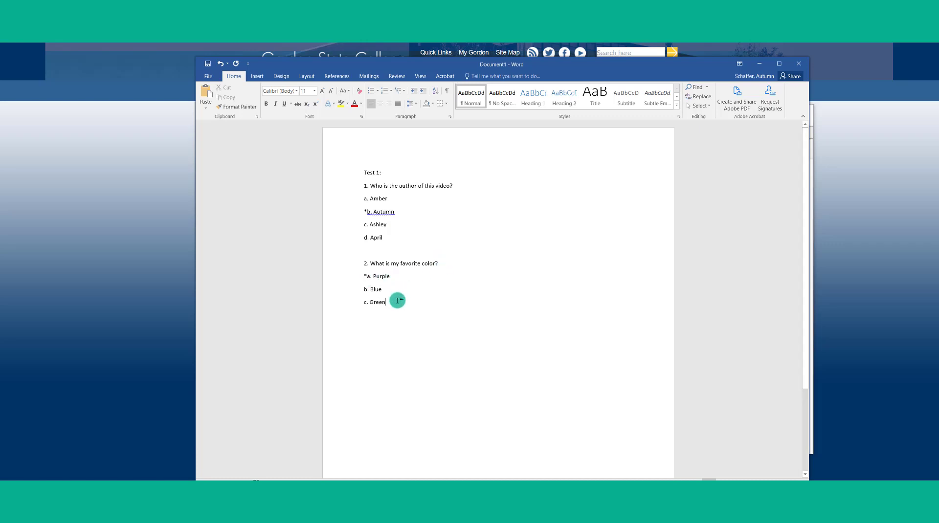
# Add "3. What is this an image of?" after a blank line and insert picture 36 beneath it, shrunk to about 3.14" wide
pyautogui.click(397, 302)
pyautogui.press('Return')
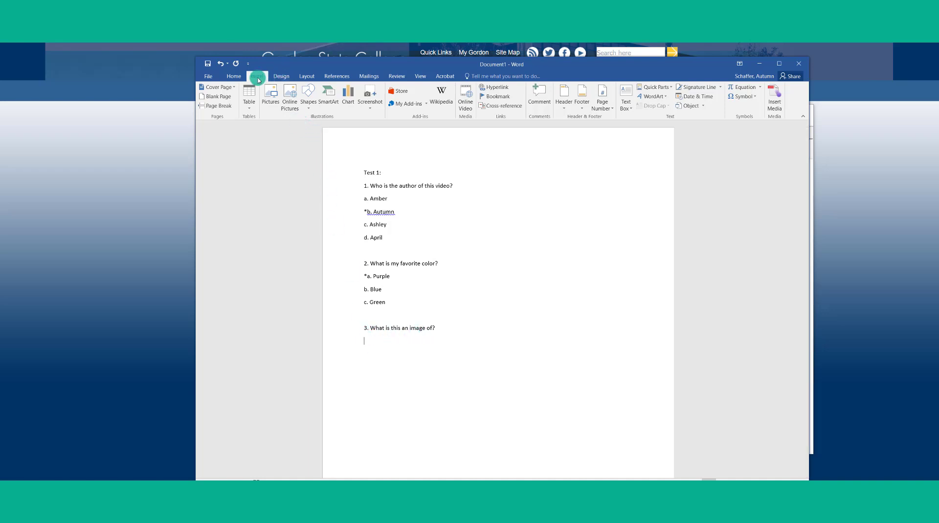
pyautogui.click(270, 93)
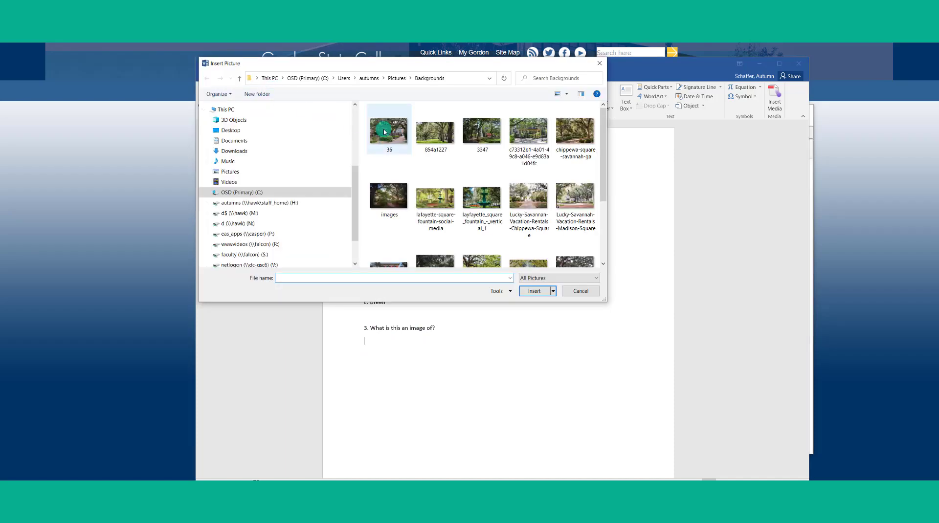
pyautogui.click(384, 131)
pyautogui.click(535, 291)
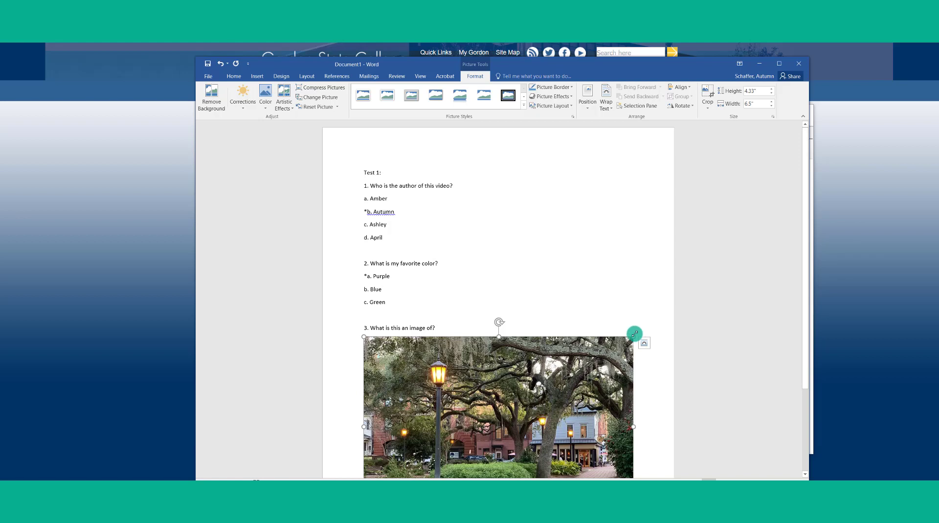
pyautogui.moveTo(635, 334); pyautogui.dragTo(456, 356)
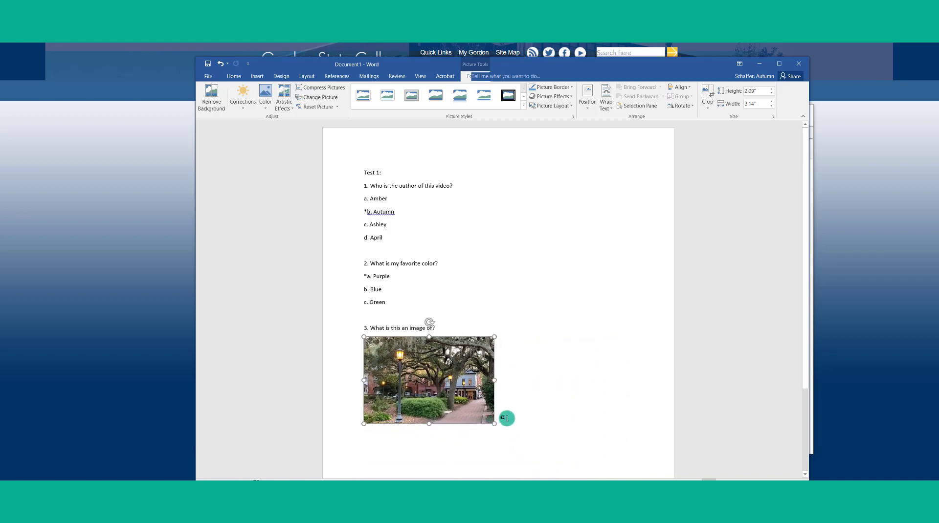
# Start answer choice "a." on a new line beneath the picture in question 3, undoing the automatic numbering
pyautogui.click(506, 418)
pyautogui.press('Return')
pyautogui.write('a')
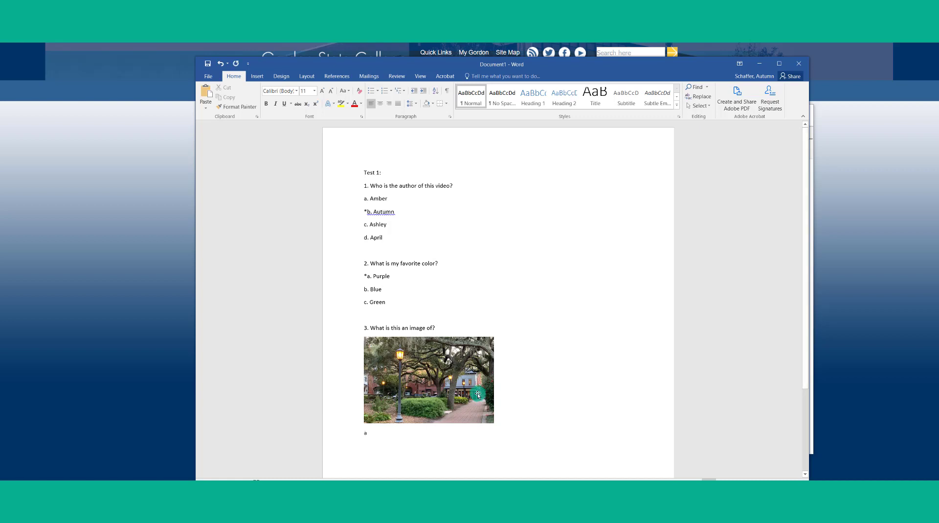
pyautogui.write('.')
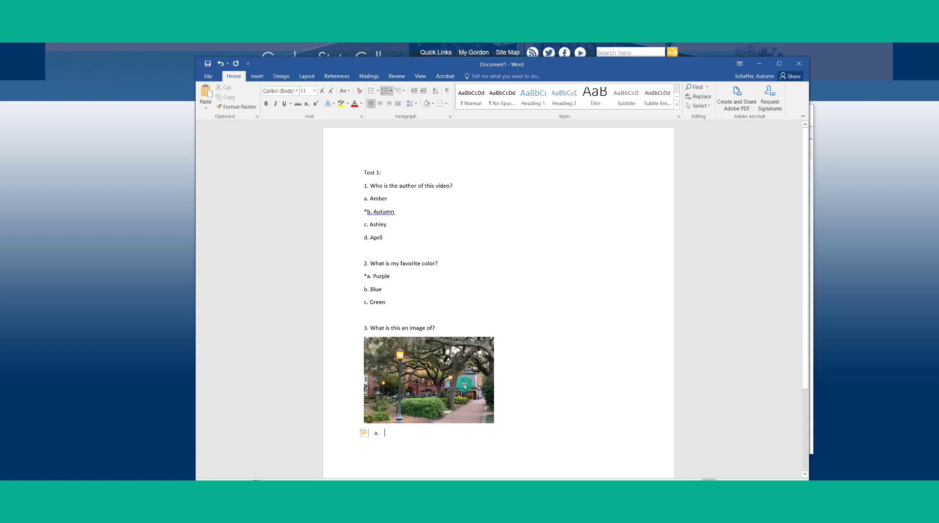
pyautogui.click(369, 434)
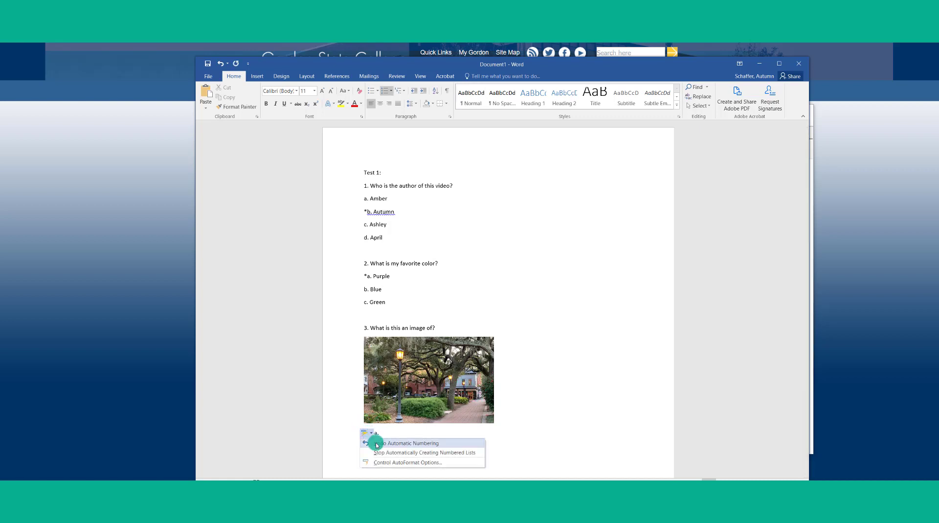
pyautogui.click(372, 443)
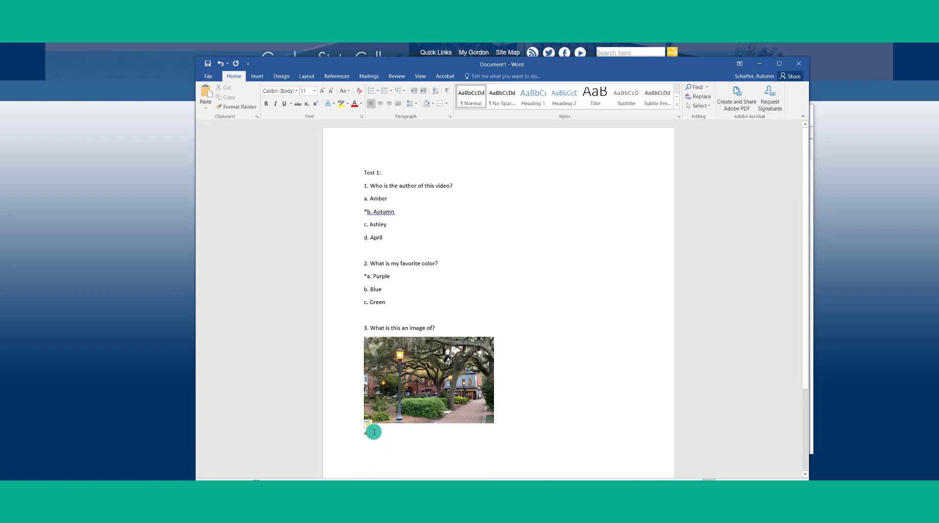
# Complete question 3's choices as "a. lamp post", "b. truck" and "c. dirt road", and mark lamp post correct with a leading asterisk
pyautogui.write('lamp post b.')
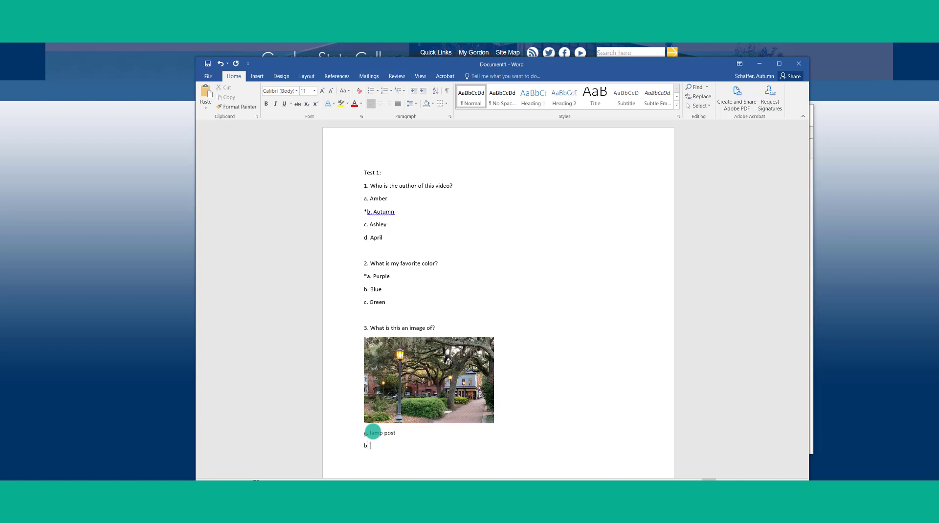
pyautogui.write(' truck')
pyautogui.press('Return')
pyautogui.write('c. dirt road')
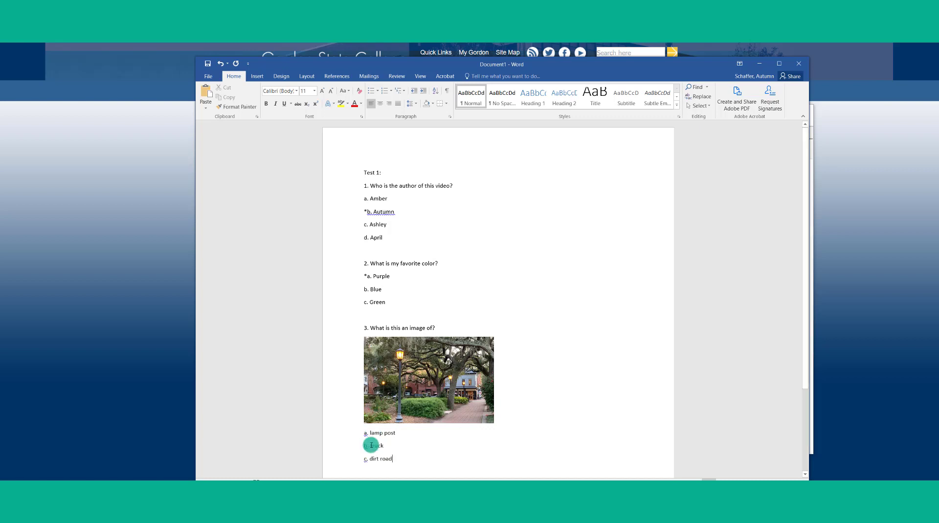
pyautogui.click(364, 434)
pyautogui.write('*')
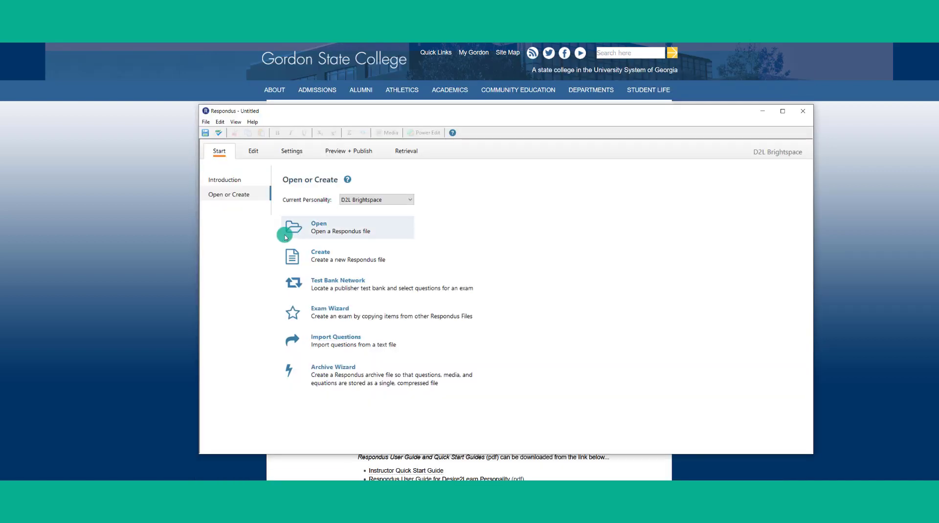
# In Respondus, start a question import with file type Microsoft Word 2007 (DOCX) and choose Respondus Test 1.docx as the source
pyautogui.click(325, 338)
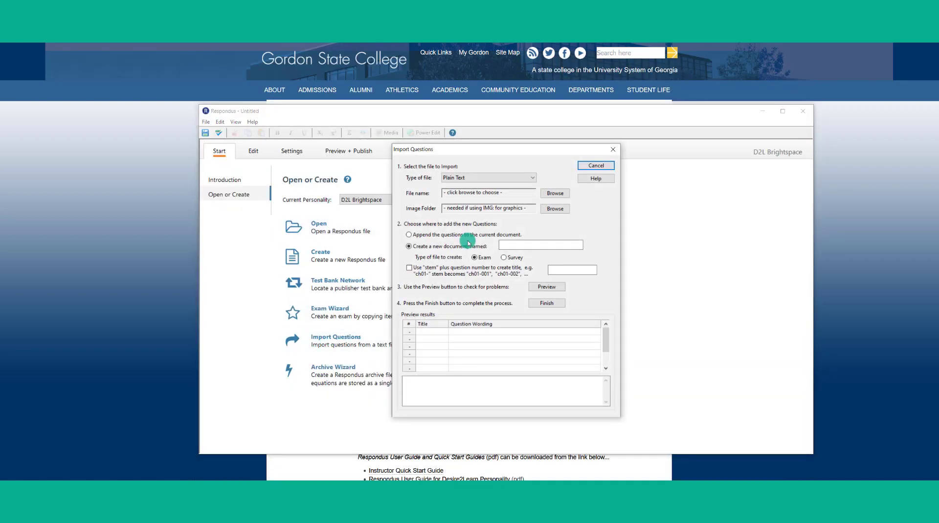
pyautogui.click(489, 178)
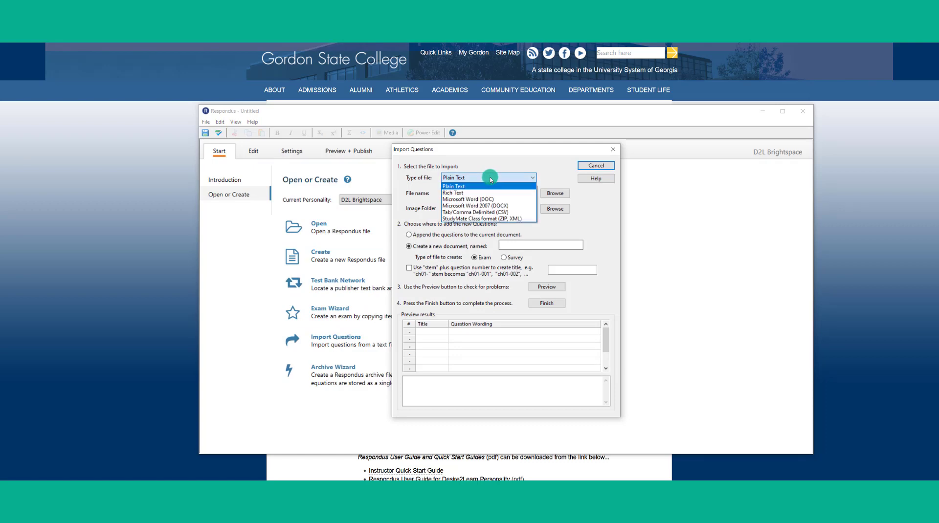
pyautogui.click(489, 206)
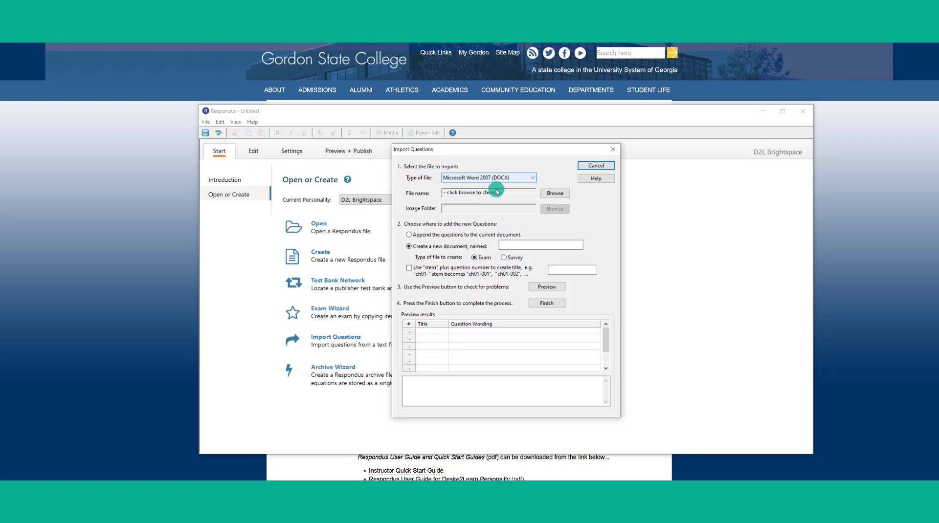
pyautogui.click(555, 195)
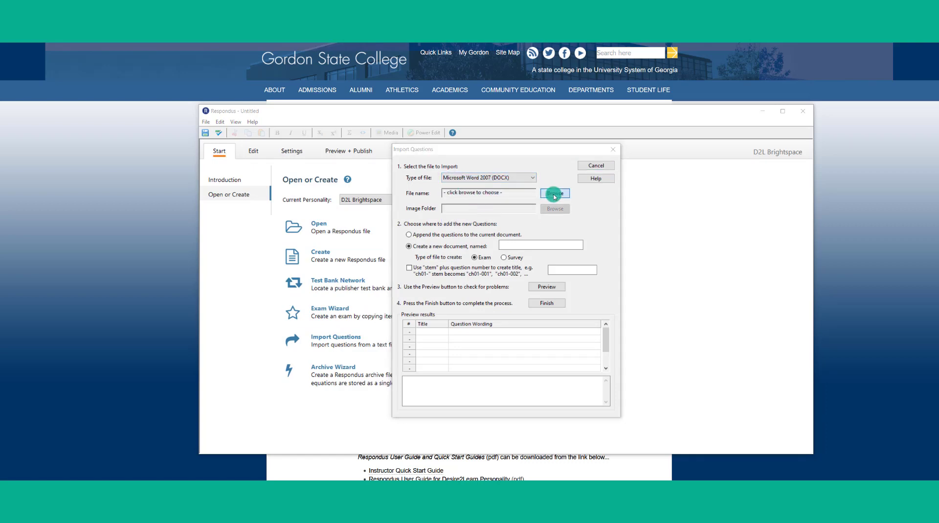
pyautogui.click(562, 234)
pyautogui.click(704, 388)
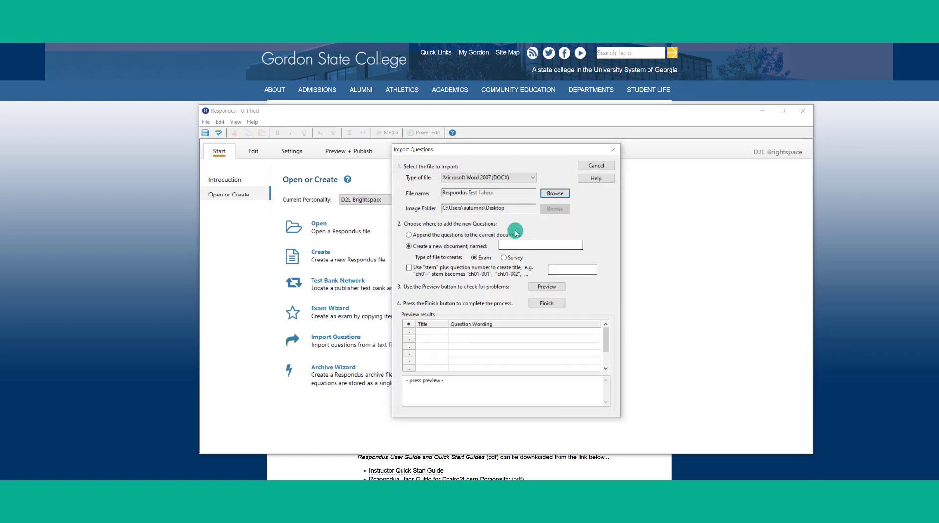
# Name the new document "Test 1-Fall 2022- Course1101" and preview the import
pyautogui.click(506, 245)
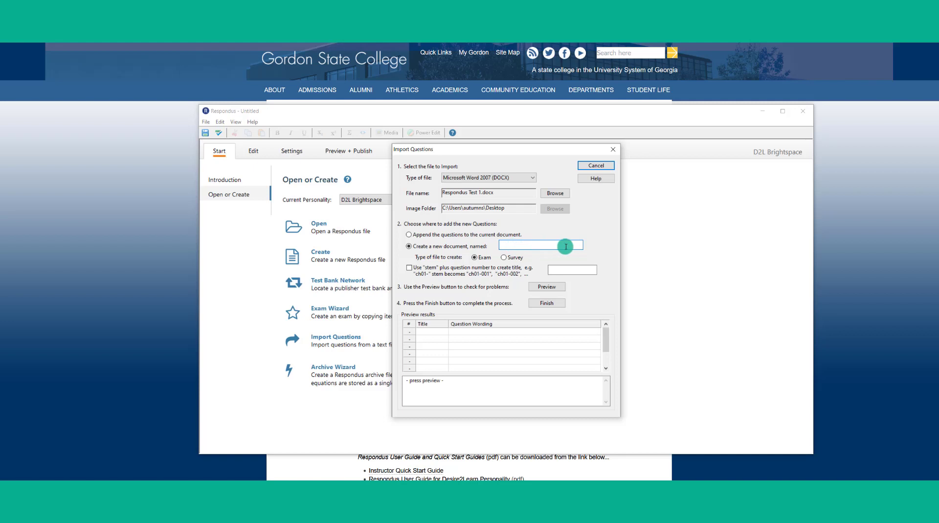
pyautogui.write('Test 1')
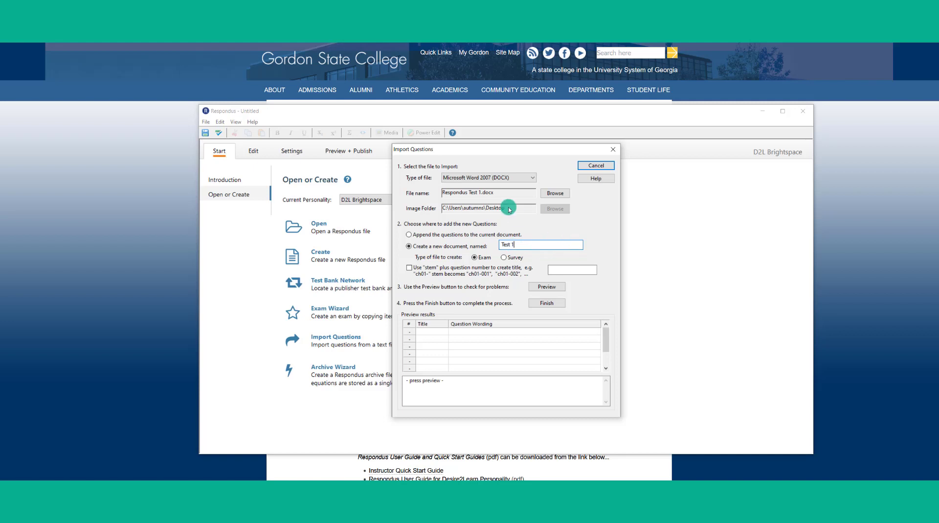
pyautogui.write('-Fall 2022- Course1101')
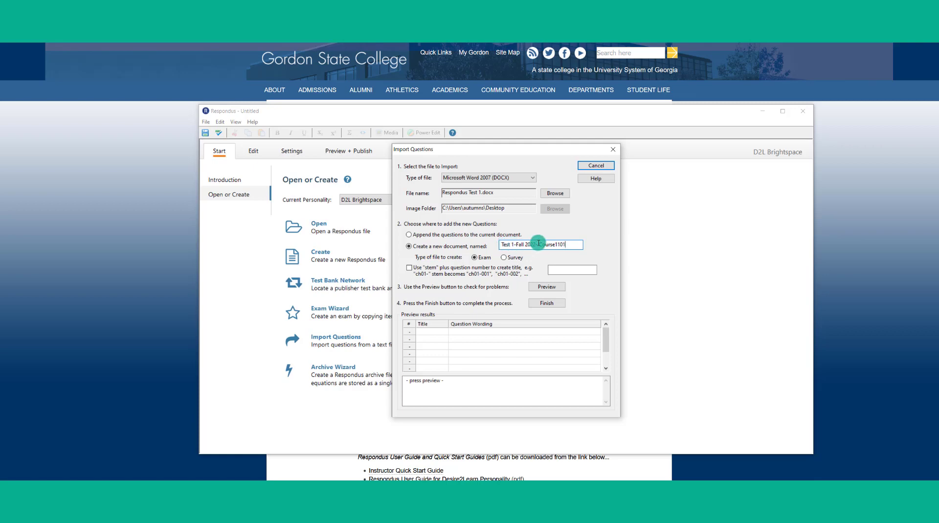
pyautogui.click(557, 283)
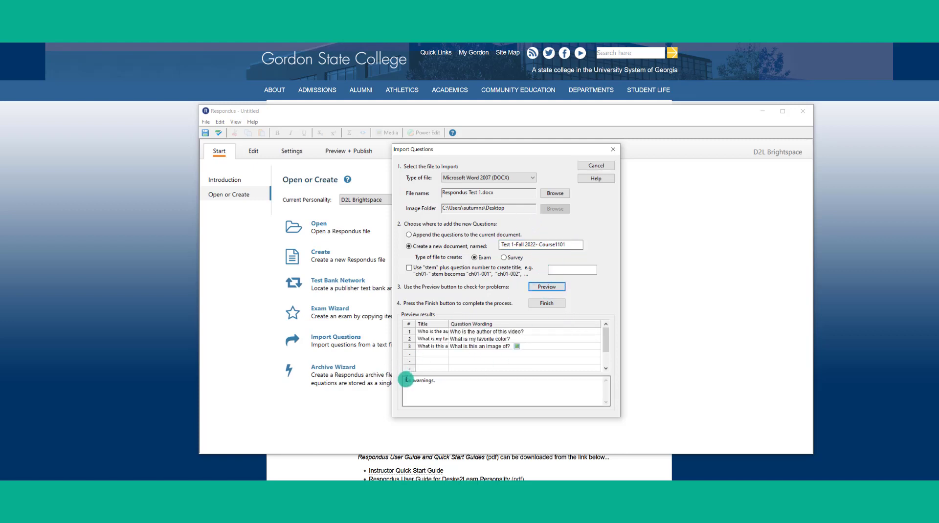
# Check the import preview for warnings, finish the import and acknowledge the file save
pyautogui.moveTo(405, 381); pyautogui.dragTo(437, 383)
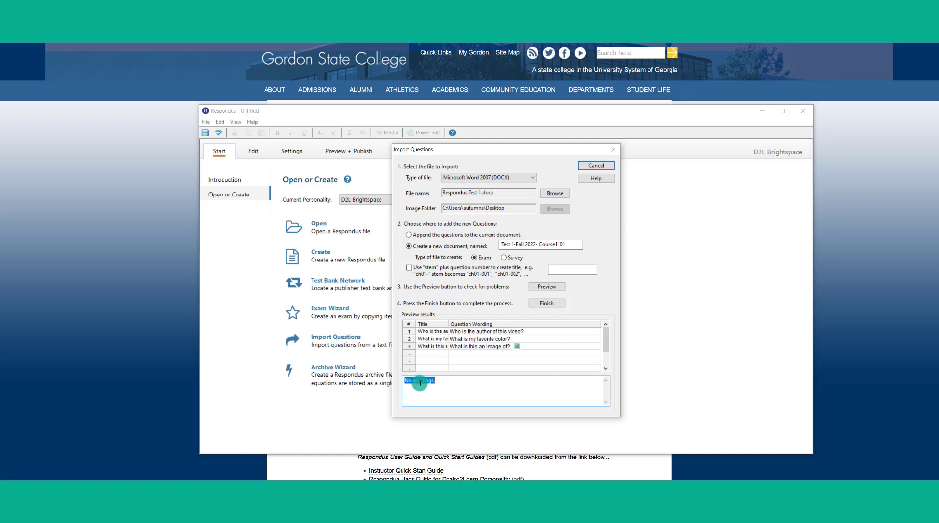
pyautogui.click(419, 383)
pyautogui.moveTo(405, 382); pyautogui.dragTo(444, 388)
pyautogui.click(448, 379)
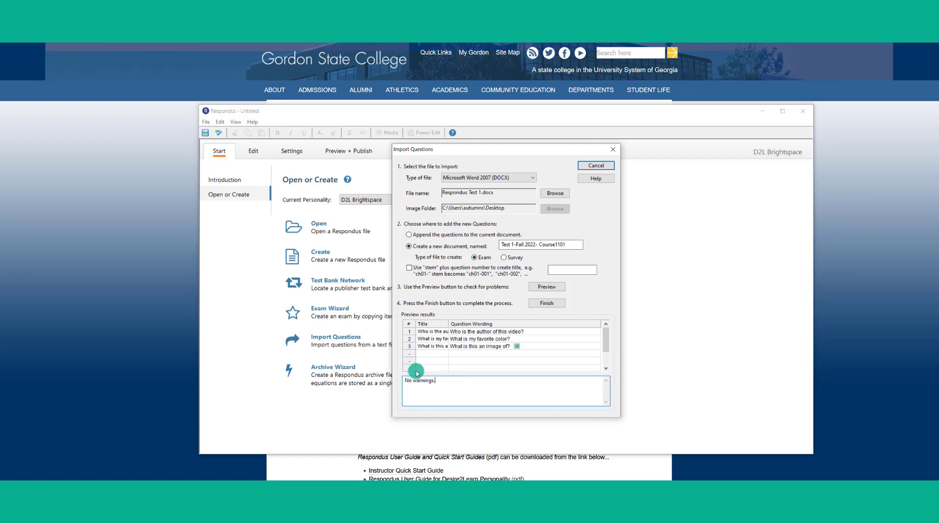
pyautogui.click(537, 308)
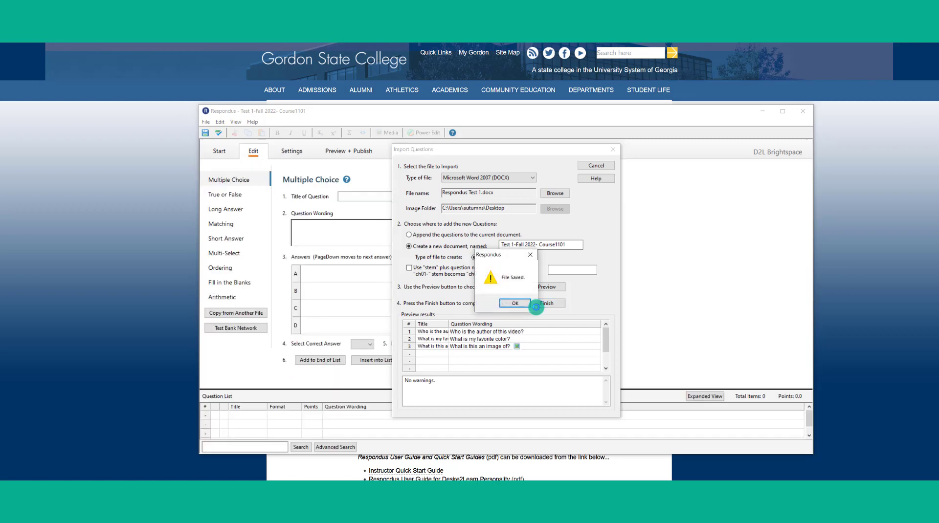
pyautogui.click(512, 305)
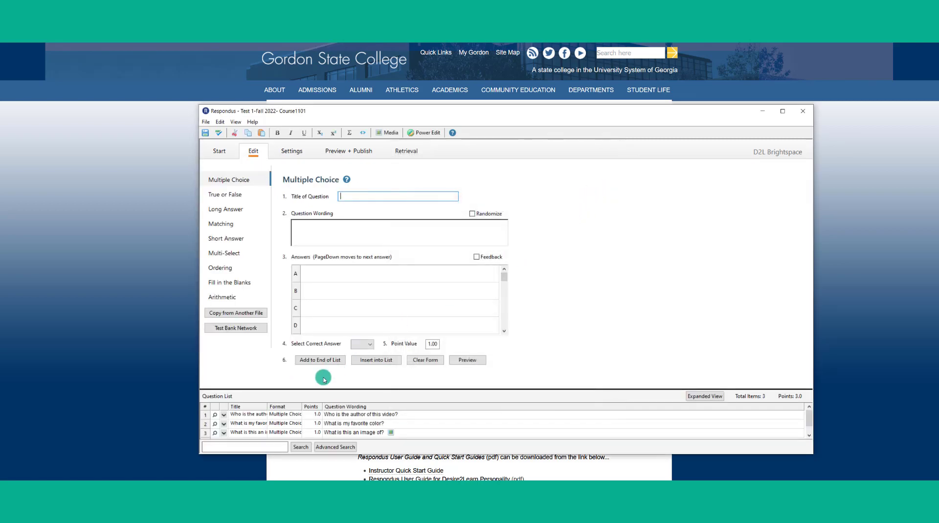
# Edit question 1, "Who is the author of this video?", to make A the correct answer, and save the changes
pyautogui.click(224, 417)
pyautogui.click(245, 365)
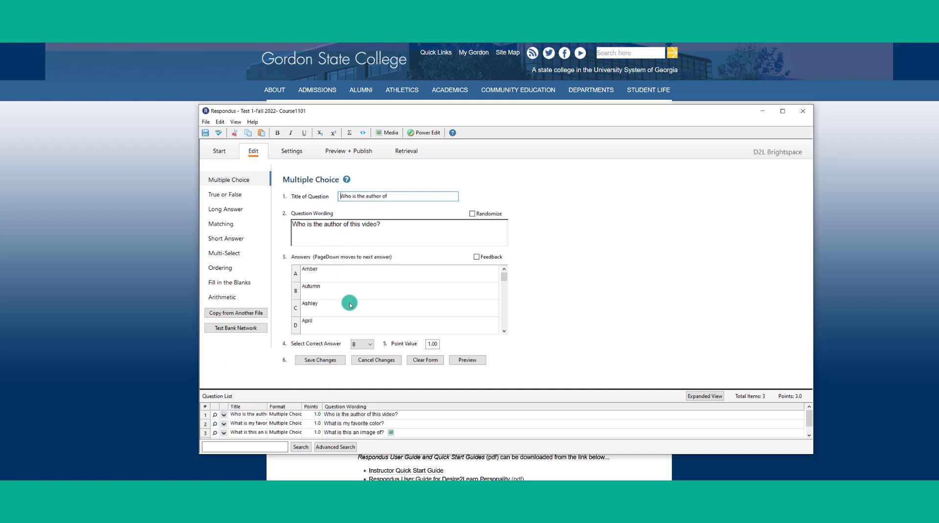
pyautogui.scroll(-1, 350, 313)
pyautogui.scroll(1, 352, 302)
pyautogui.click(365, 345)
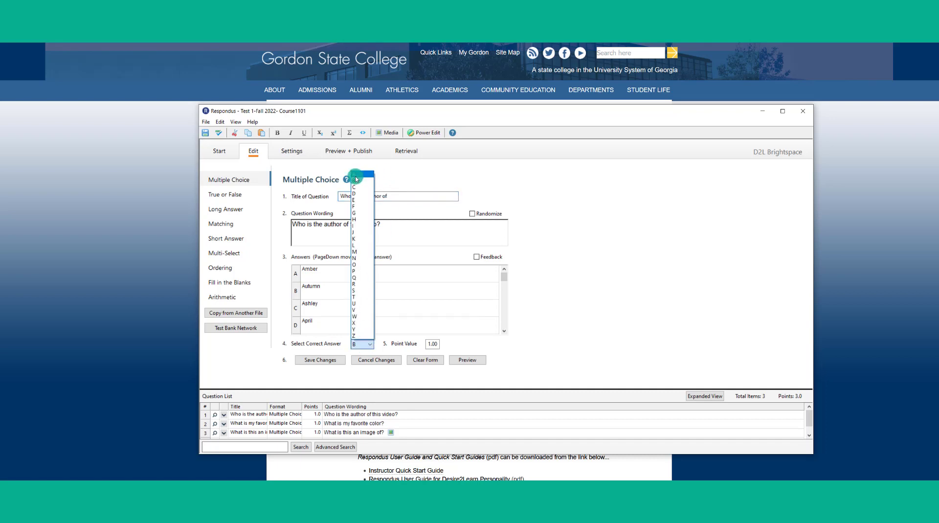
pyautogui.click(356, 177)
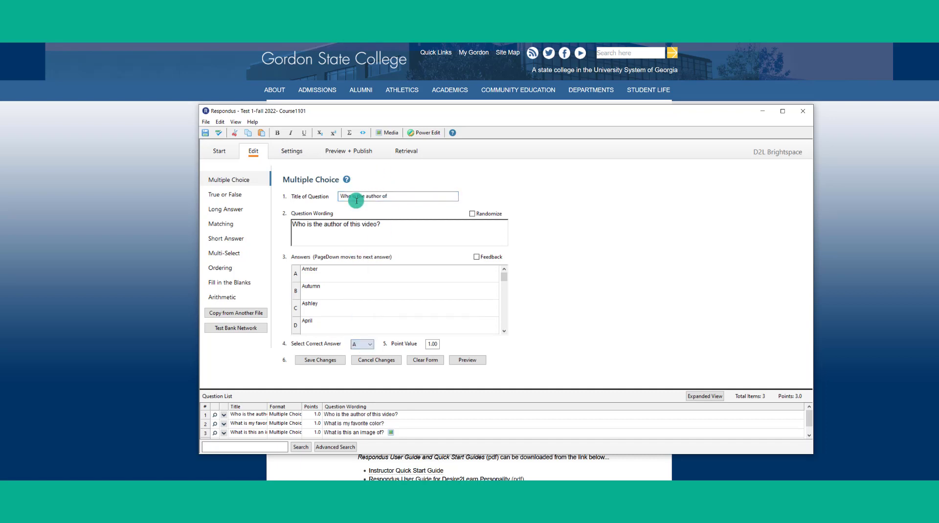
pyautogui.click(336, 360)
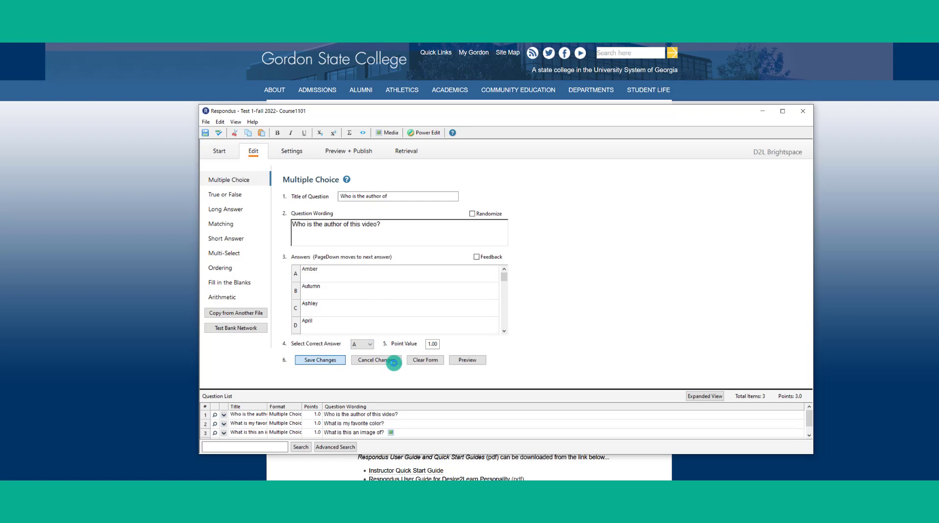
pyautogui.click(328, 361)
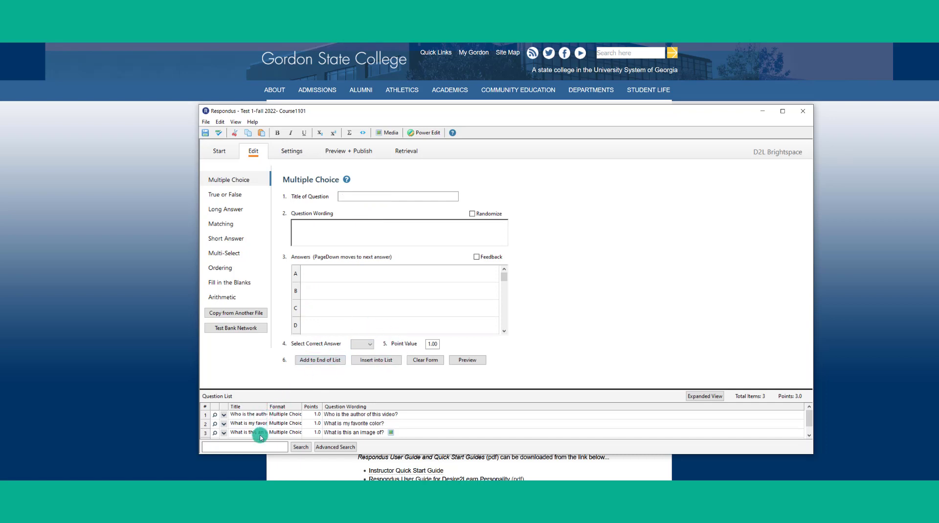
# Open question 2, "What is my favorite color?", for editing to review its wording and answers
pyautogui.click(224, 424)
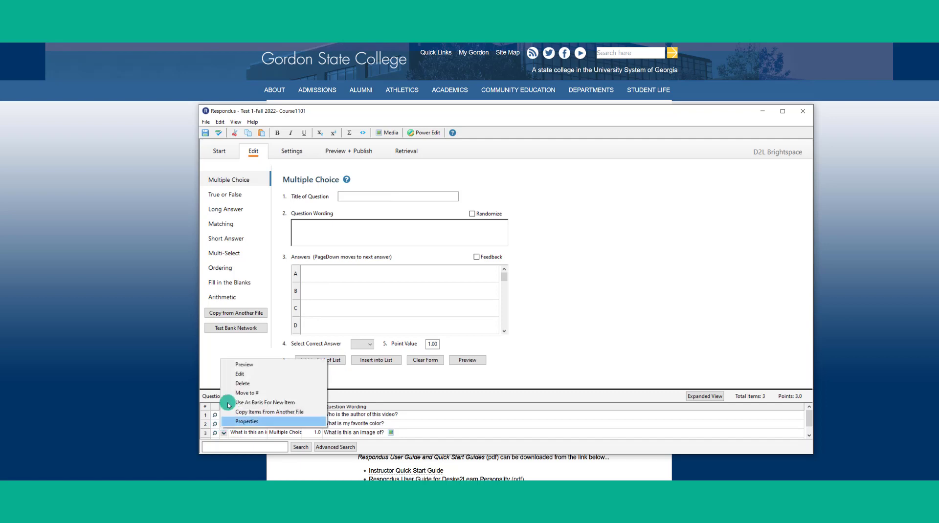
pyautogui.click(239, 375)
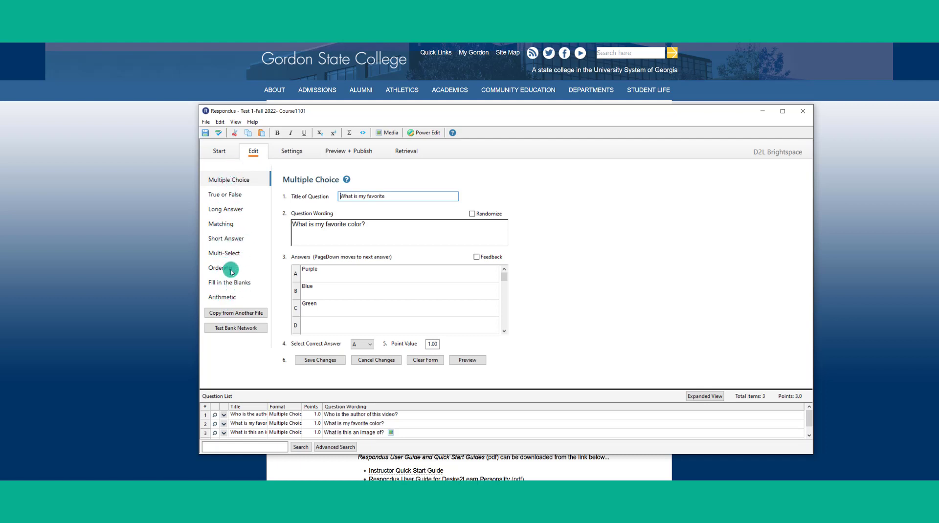
# Write a Multi-Select question, "What is a word that starts with "a"?", with answers apple, banana, cake and ant, marking apple and ant correct
pyautogui.click(221, 255)
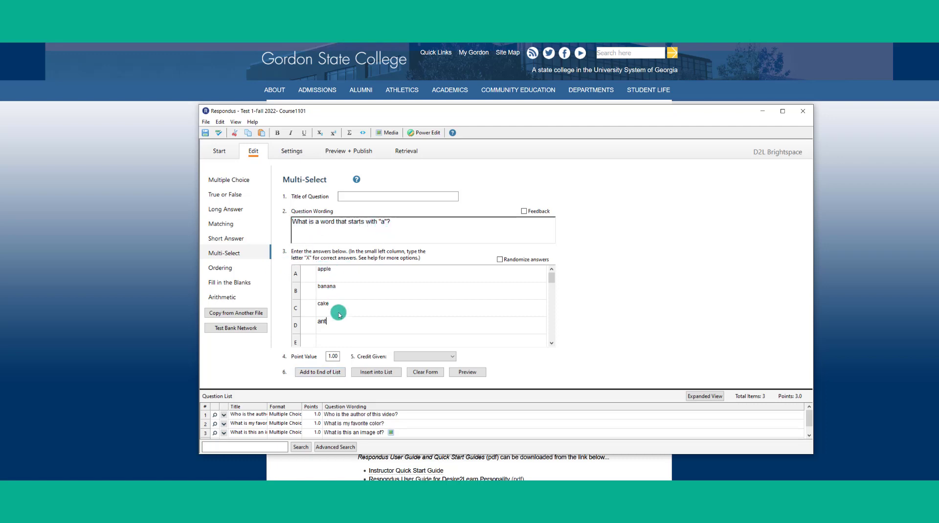
pyautogui.click(309, 274)
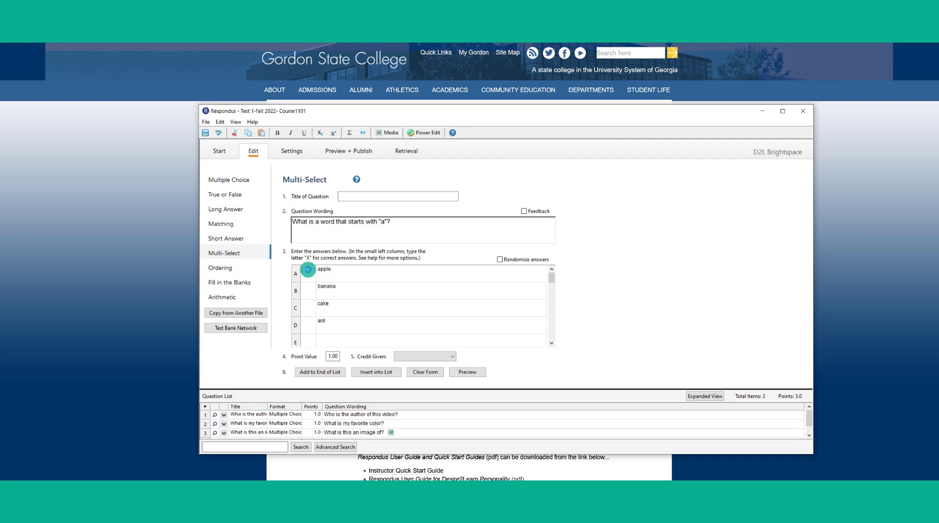
pyautogui.write('X')
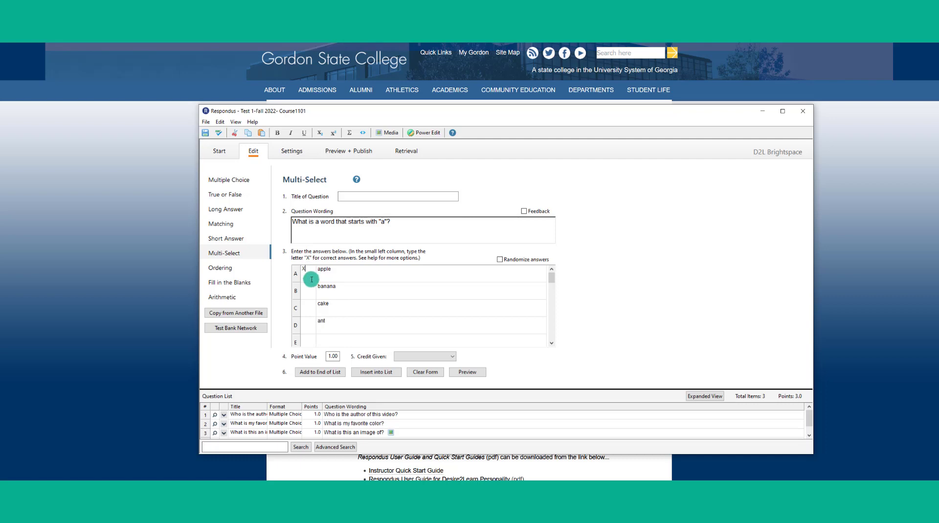
pyautogui.click(308, 327)
pyautogui.write('X')
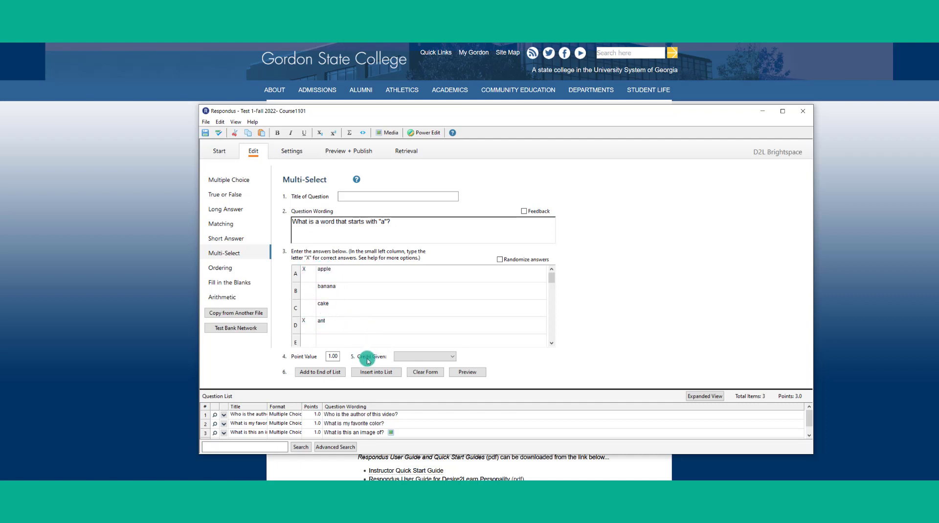
# Set the multi-select question's credit to All Points or None and add the question to the end of the list
pyautogui.click(398, 357)
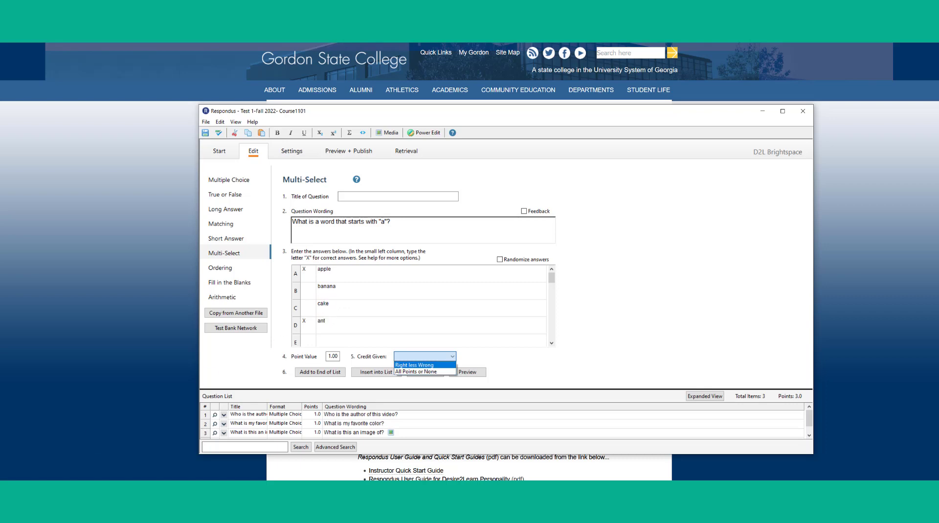
pyautogui.click(136, 439)
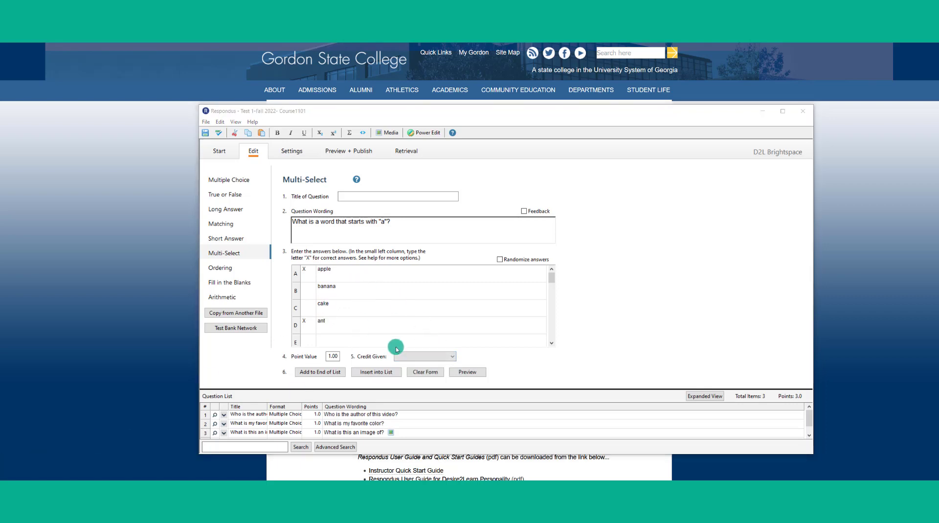
pyautogui.click(409, 356)
pyautogui.click(409, 373)
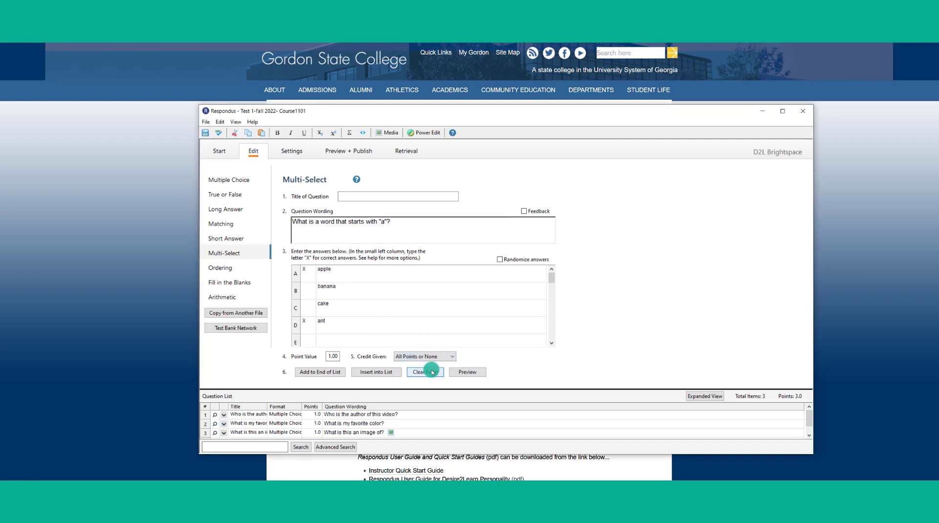
pyautogui.click(308, 373)
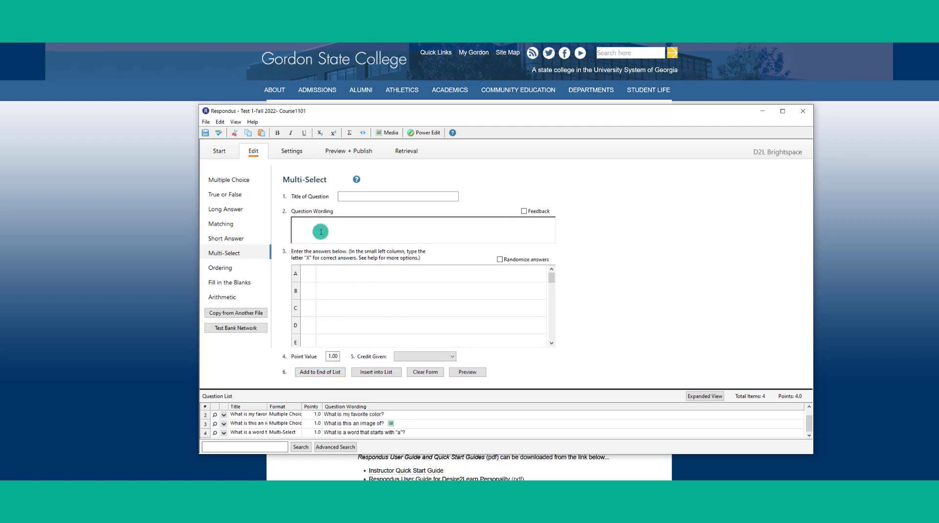
# Add an Ordering question, "Put these words in alphabetical order.", with choices apple, banana, cake and dinosaur and credit set to All Points or None
pyautogui.click(228, 269)
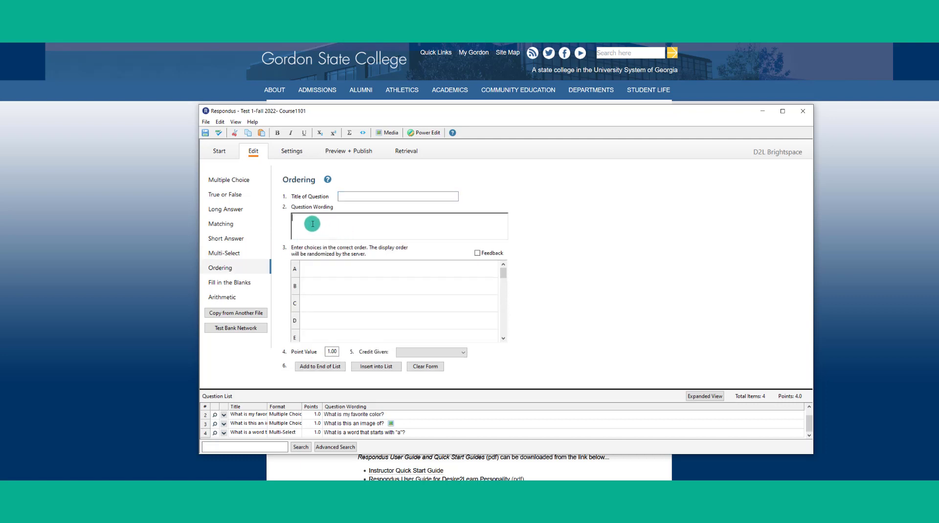
pyautogui.click(395, 222)
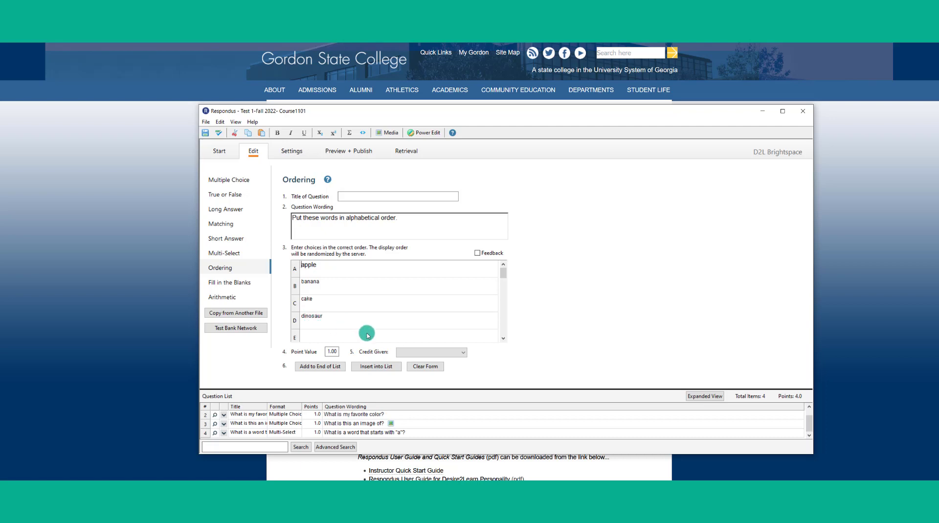
pyautogui.click(400, 353)
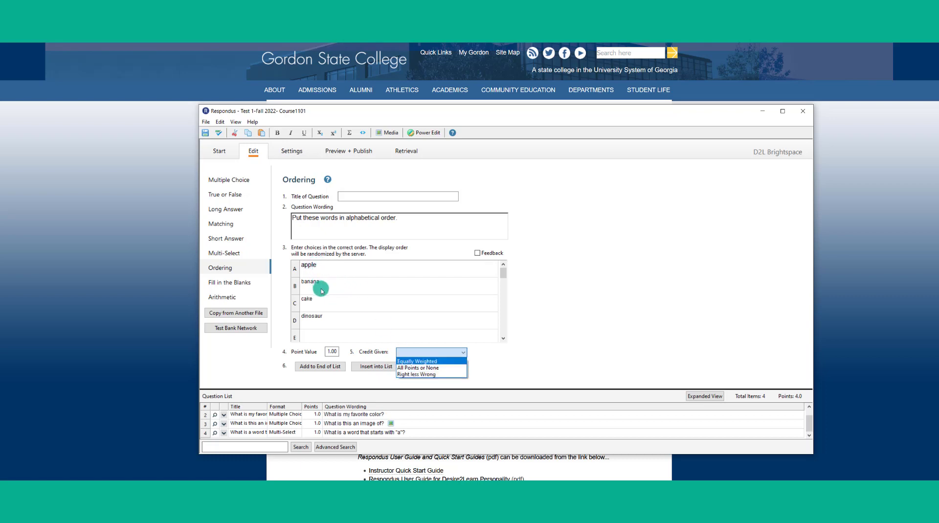
pyautogui.click(425, 368)
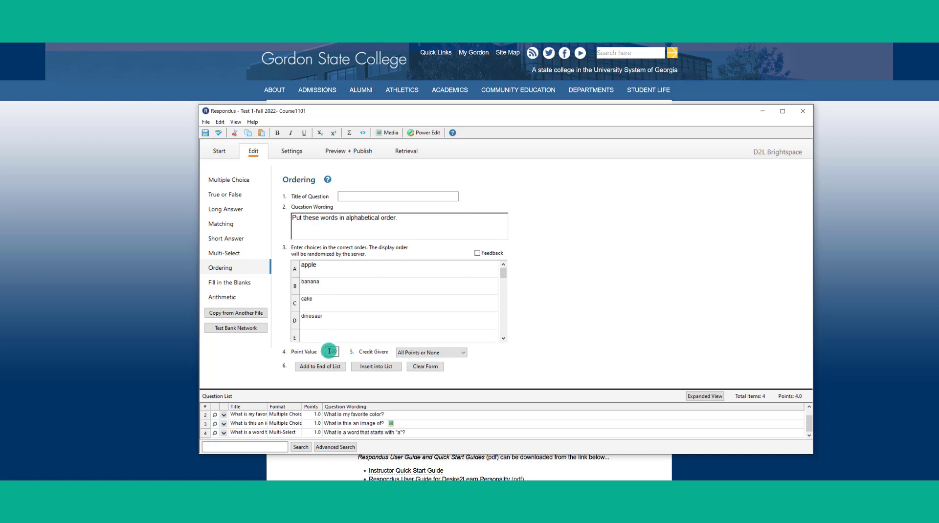
pyautogui.click(327, 367)
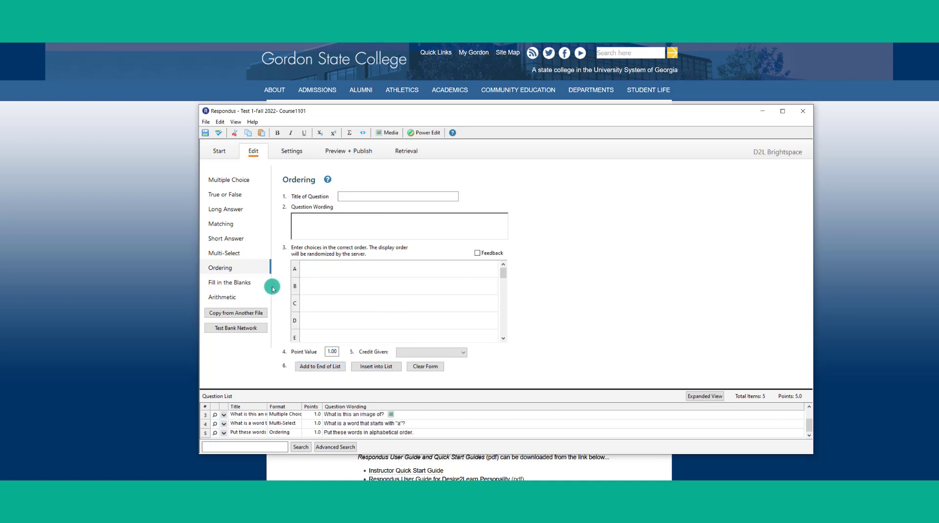
# Write a Matching question, "Match the school with the mascot", listing UGA, UWG and Gordon against Bulldog, Wolves and Highlanders
pyautogui.click(236, 225)
pyautogui.click(308, 225)
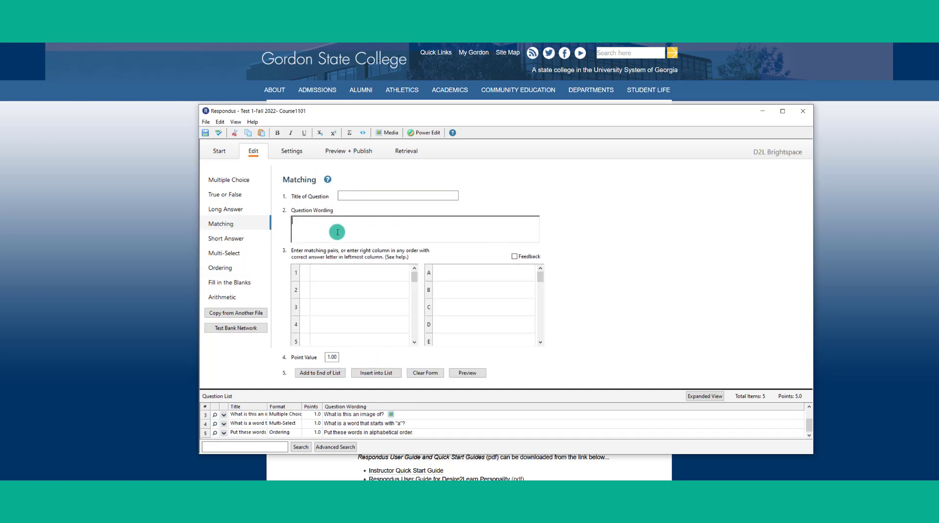
pyautogui.write('Match the school iwth')
pyautogui.press('BackSpace')
pyautogui.press('BackSpace')
pyautogui.press('BackSpace')
pyautogui.write('with the mascot')
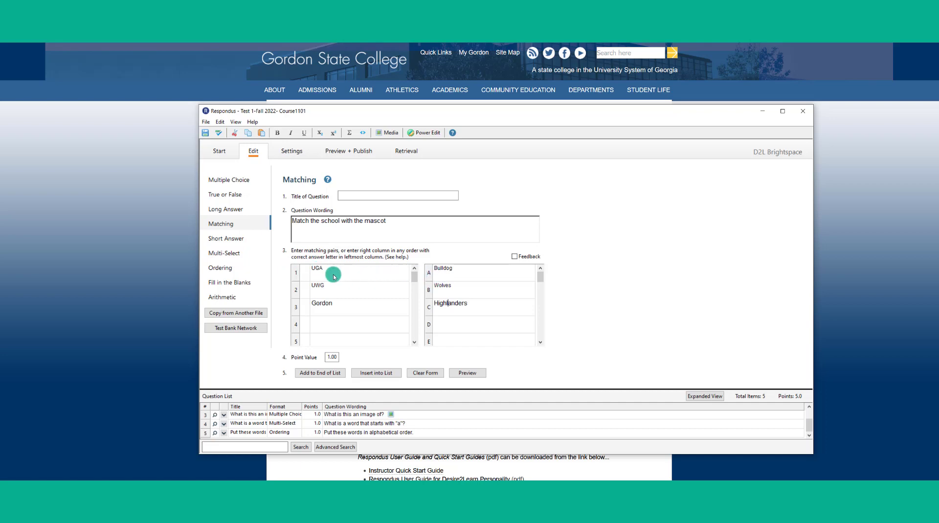
# Assign the correct match letters: A for UGA, B for UWG and C for Gordon
pyautogui.click(305, 275)
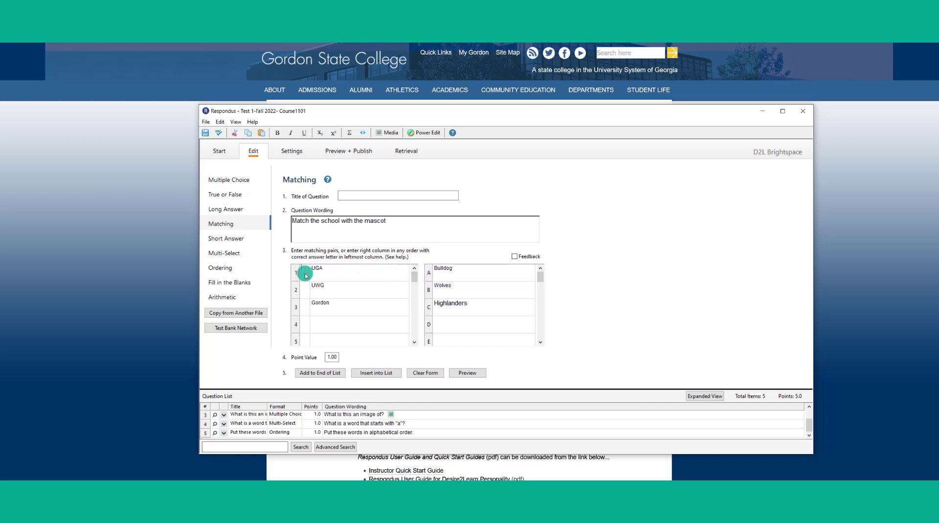
pyautogui.write('A')
pyautogui.click(309, 290)
pyautogui.write('B')
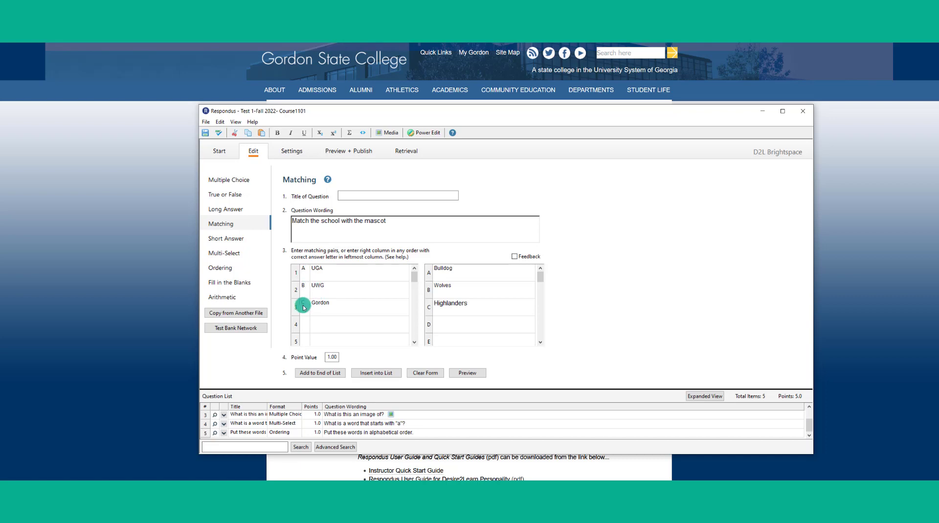
pyautogui.write('C')
# Preview the matching question, trying 3 for Gordon and 1 for UGA, and add the question to the end of the list
pyautogui.click(465, 375)
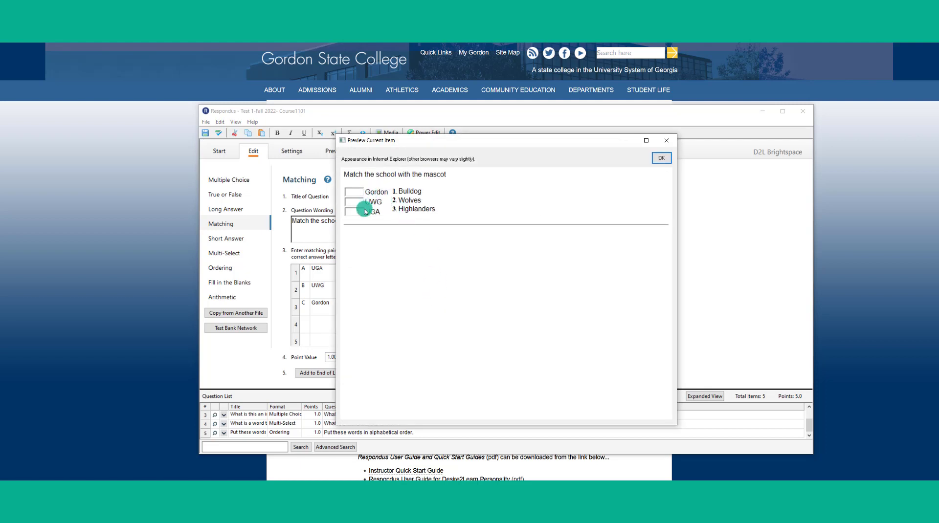
pyautogui.click(354, 192)
pyautogui.moveTo(376, 192); pyautogui.dragTo(398, 210)
pyautogui.click(371, 195)
pyautogui.click(357, 192)
pyautogui.write('3')
pyautogui.press('Tab')
pyautogui.click(357, 214)
pyautogui.write('1')
pyautogui.click(661, 157)
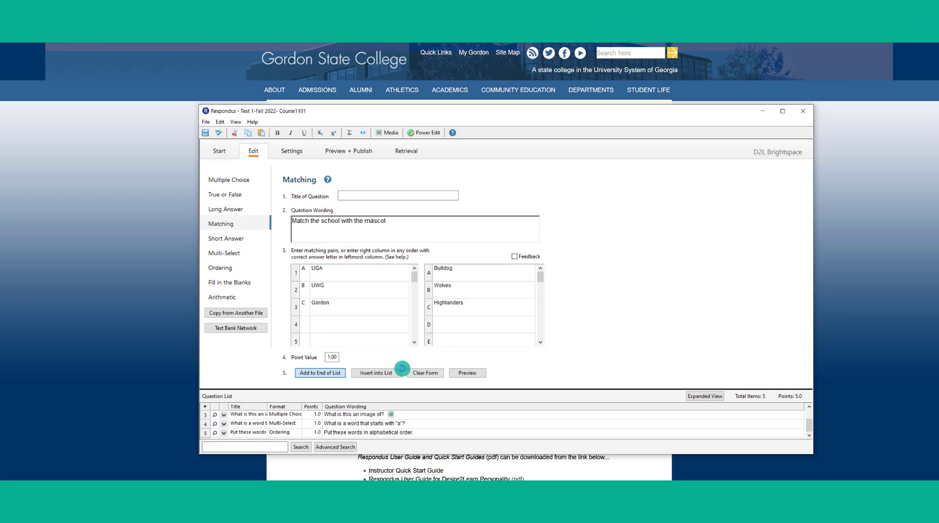
pyautogui.click(400, 370)
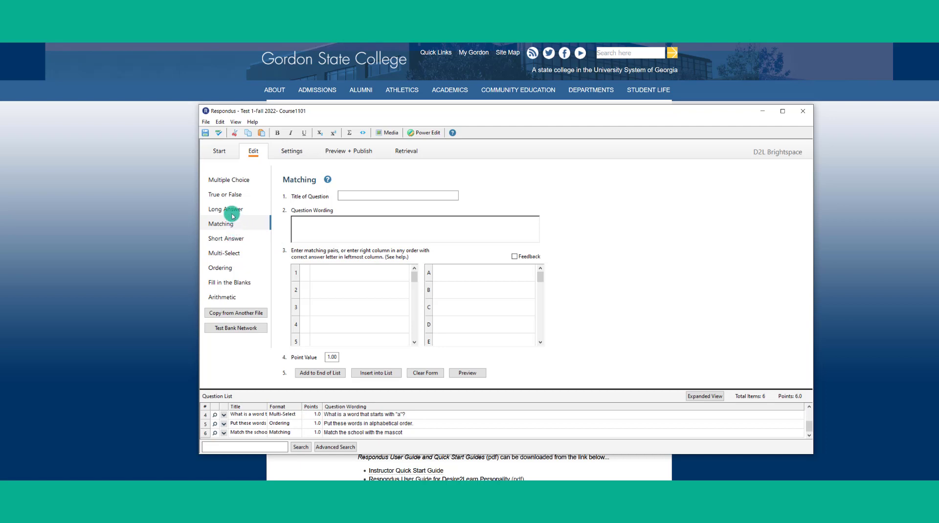
# Draft a Short Answer question, "Little Miss Muffet", accepting "sat on her tuffet" and "sat on the tuffet", and clear the form
pyautogui.click(228, 239)
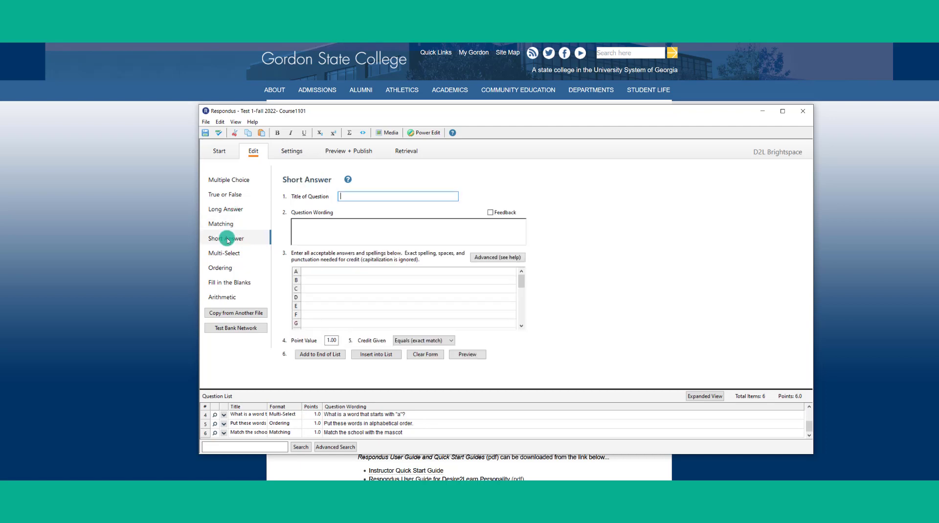
pyautogui.click(310, 230)
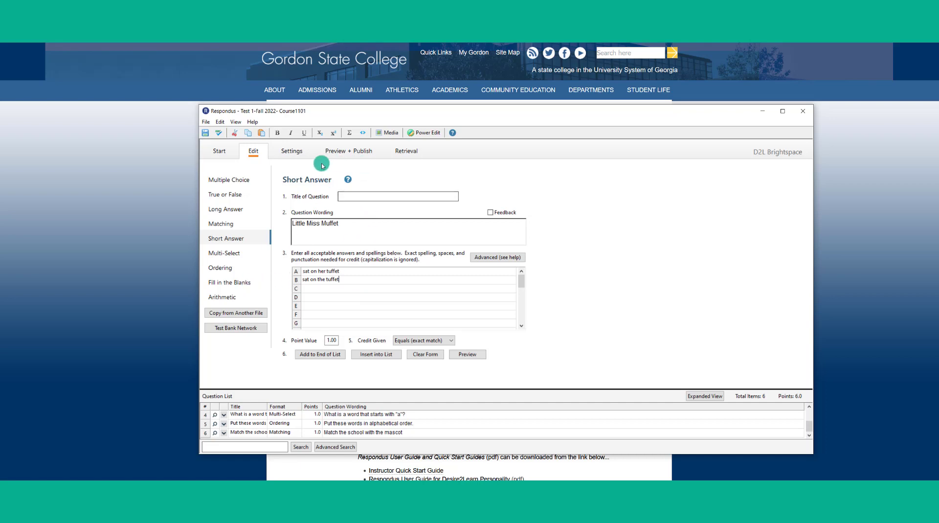
pyautogui.click(354, 196)
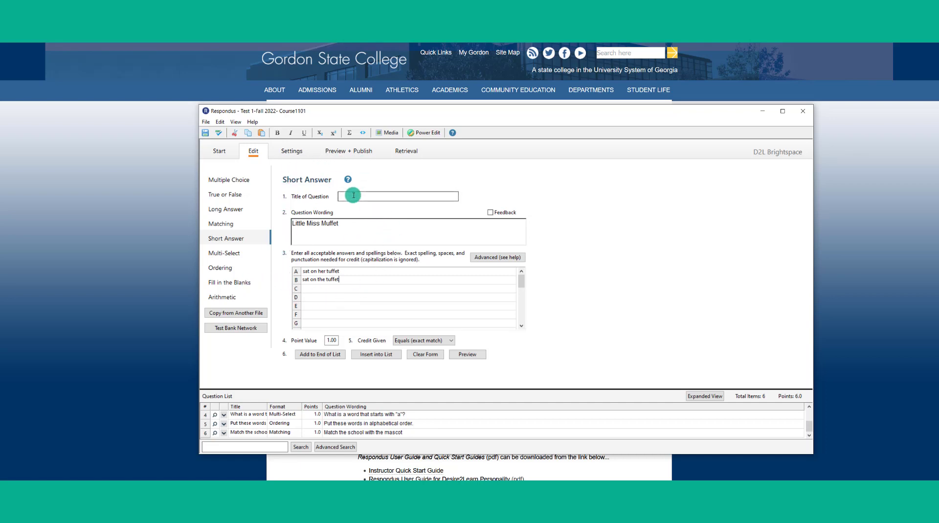
pyautogui.click(423, 358)
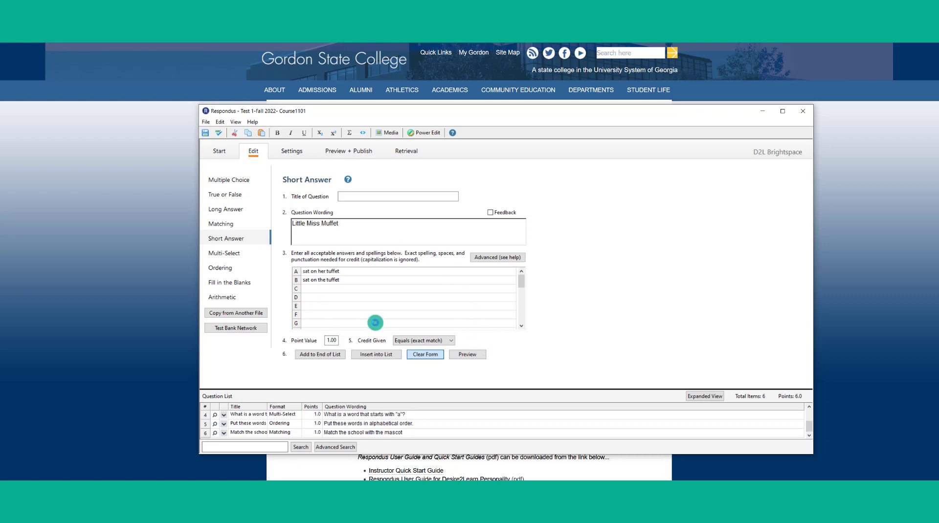
# Write the Fill in the Blanks question "The name of the college is [Gordon, Gordon State College, Gordon State]."
pyautogui.click(241, 214)
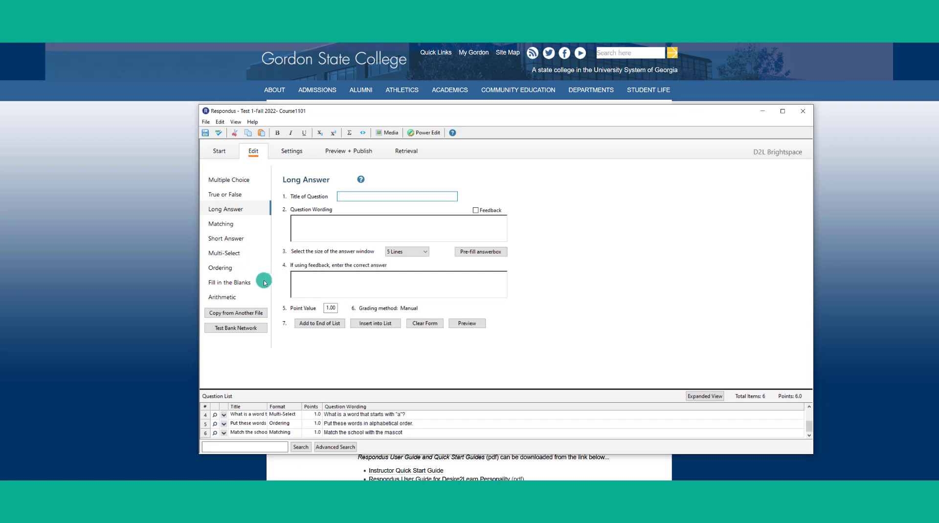
pyautogui.click(246, 283)
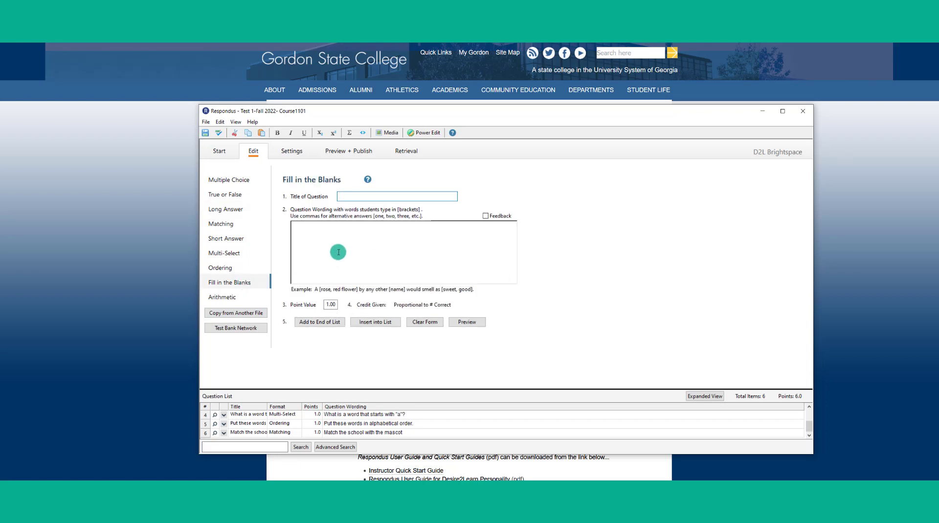
pyautogui.click(365, 233)
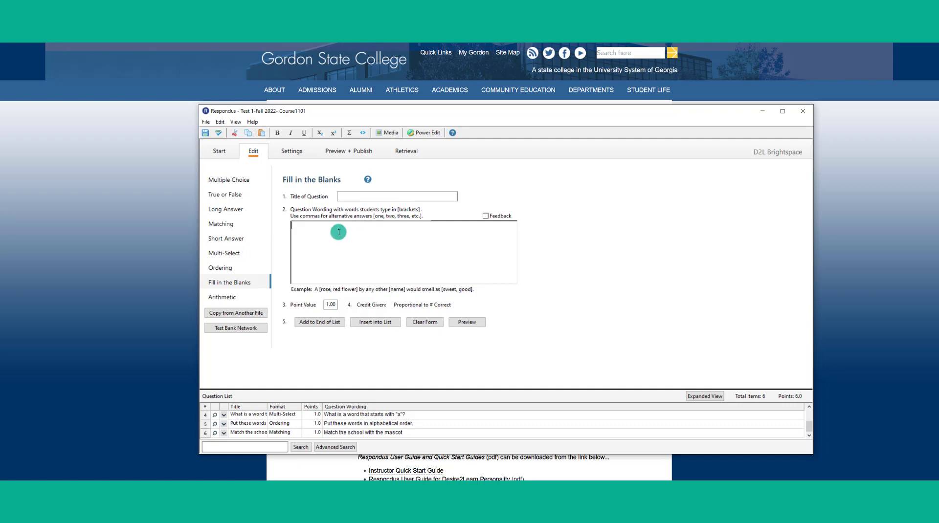
pyautogui.write('The name of the college is [Gordon')
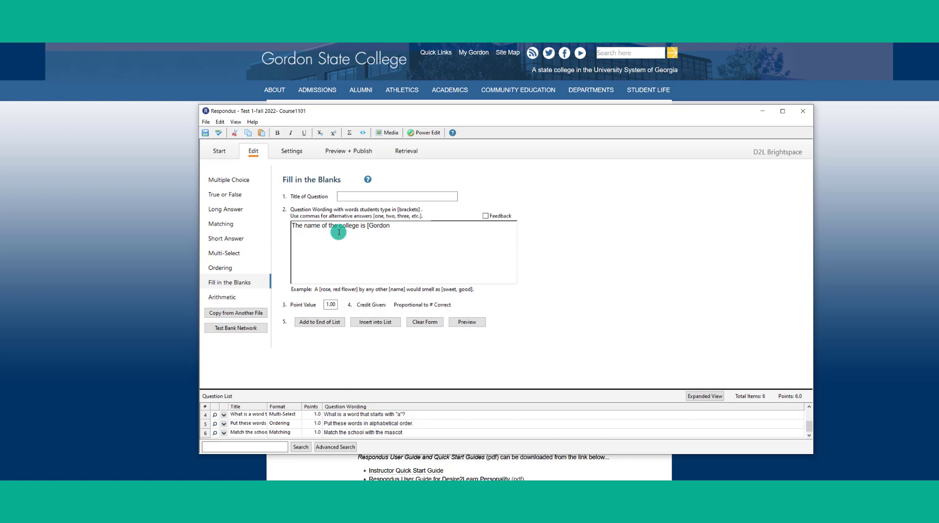
pyautogui.write('].')
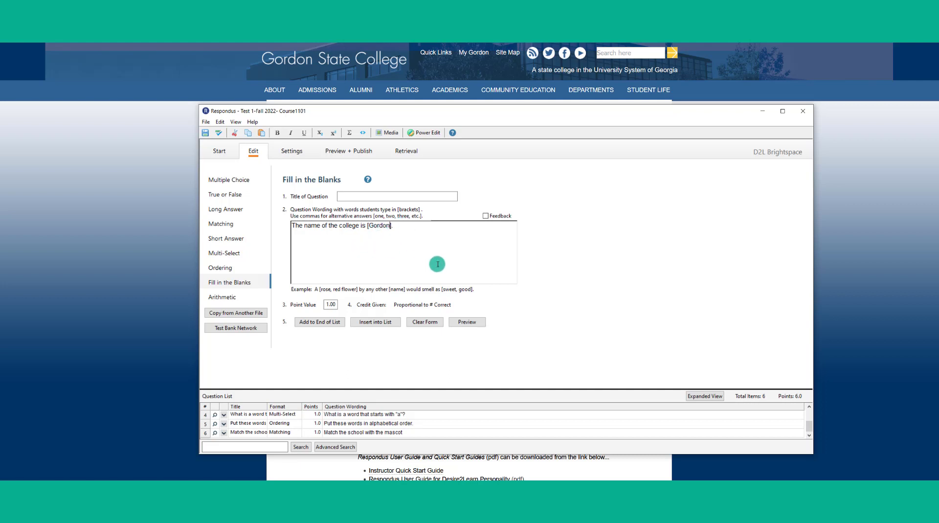
pyautogui.write(', Gordon State C')
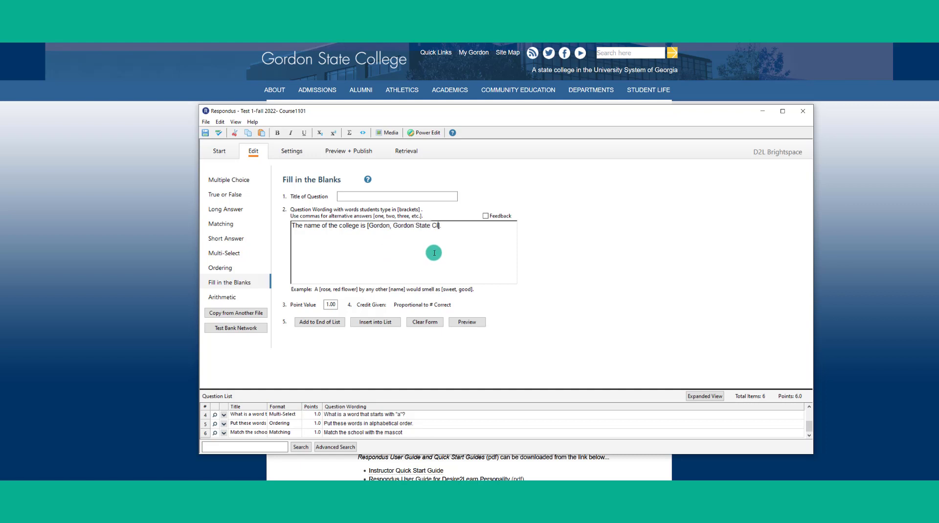
pyautogui.write('ollege, Gordon State')
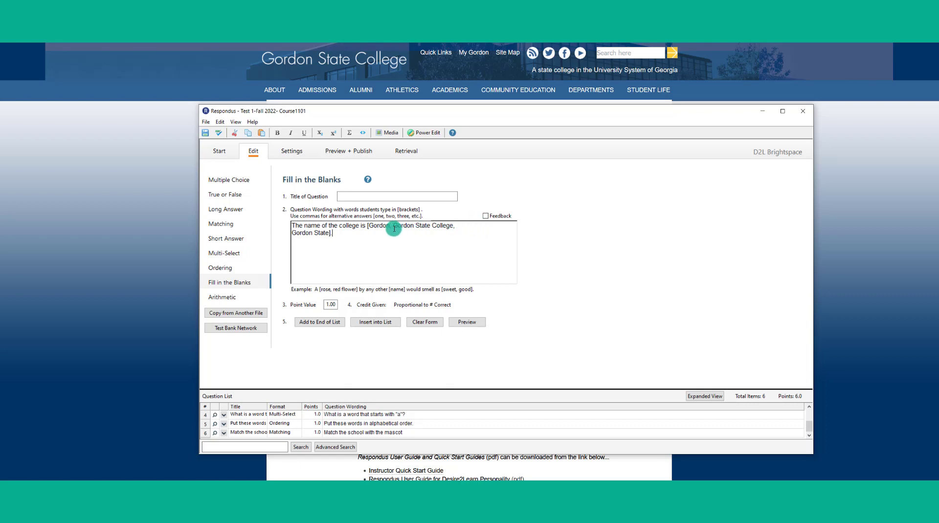
# Try a hyphen instead of the space in the accepted answer "Gordon State" and restore the space
pyautogui.moveTo(393, 227); pyautogui.dragTo(413, 228)
pyautogui.click(404, 231)
pyautogui.click(314, 233)
pyautogui.press('BackSpace')
pyautogui.write('-')
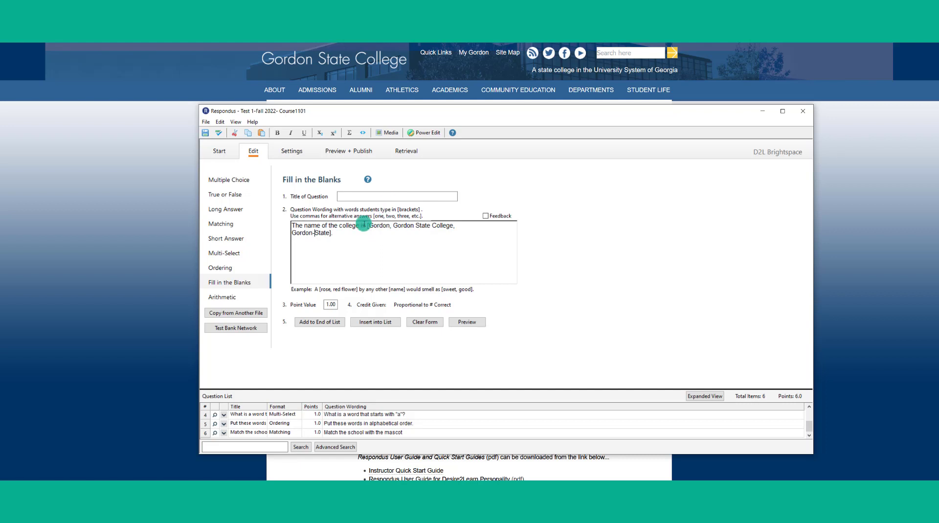
pyautogui.press('End')
pyautogui.press('Left')
pyautogui.press('Left')
pyautogui.press('Left')
pyautogui.press('Left')
pyautogui.press('Left')
pyautogui.press('Left')
pyautogui.press('Left')
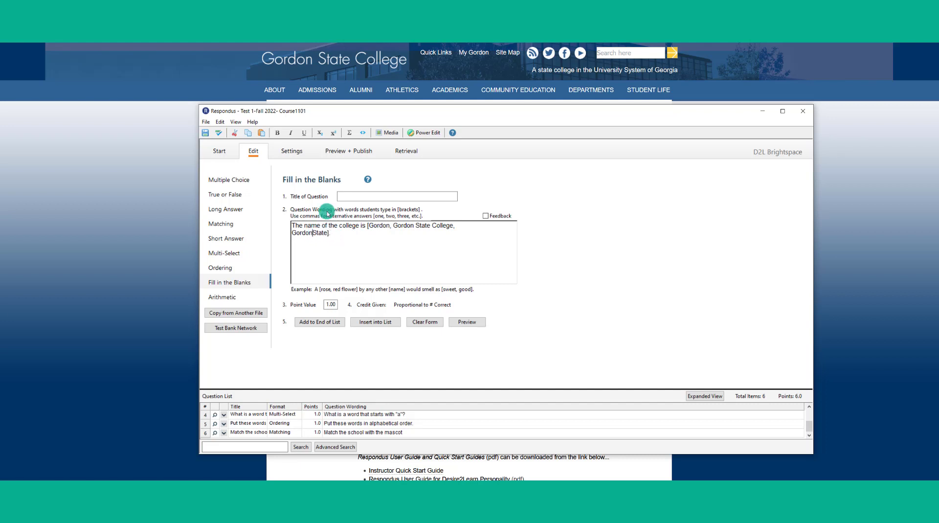
pyautogui.press('BackSpace')
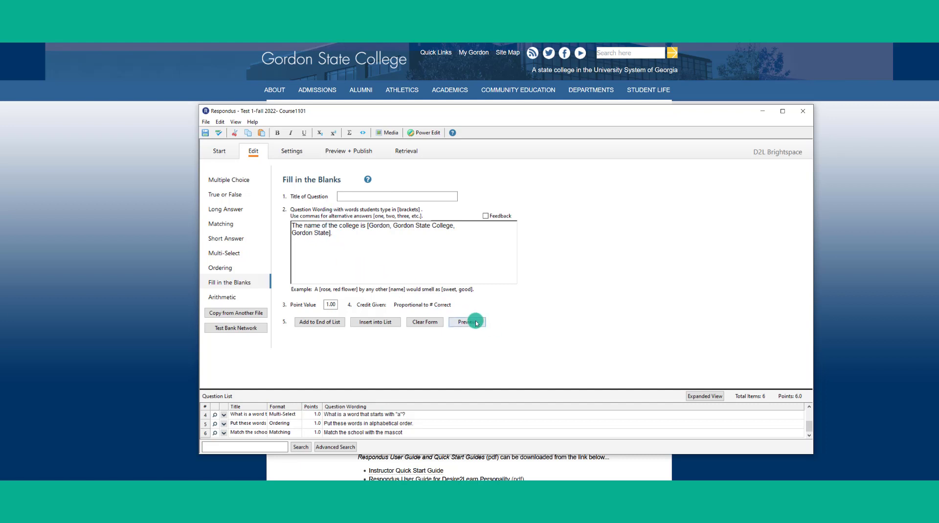
# Preview the fill-in-the-blank question and add it to the end of the list
pyautogui.click(462, 320)
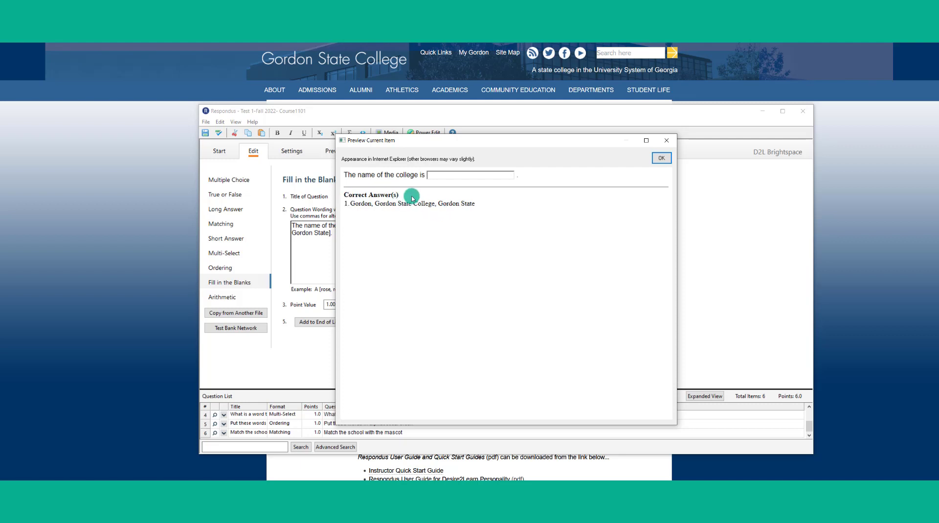
pyautogui.click(661, 158)
pyautogui.click(326, 323)
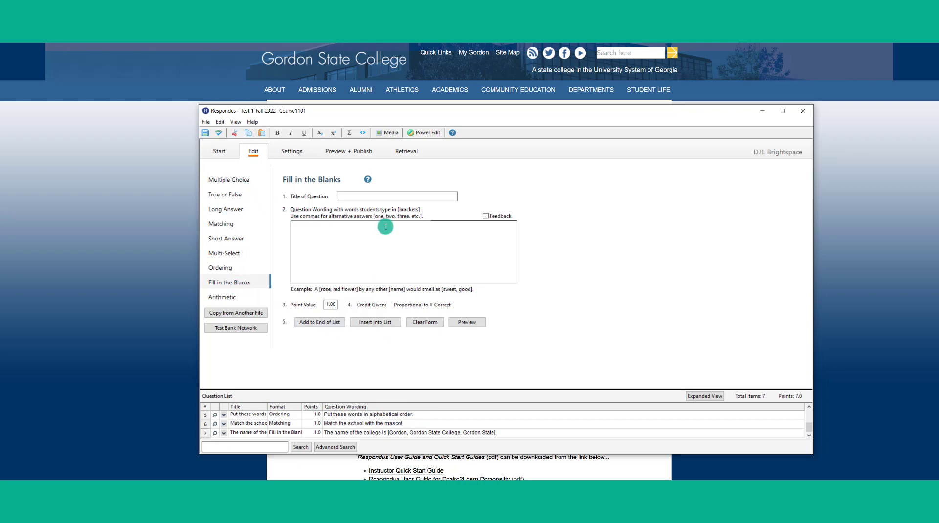
# Preview the whole test file, going through every question from the first to the last to check wording and answers
pyautogui.click(344, 152)
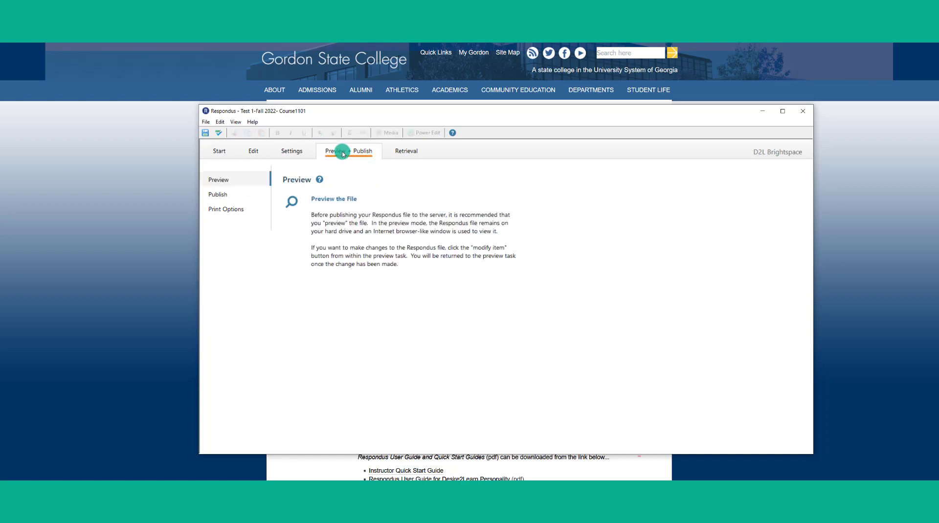
pyautogui.click(342, 200)
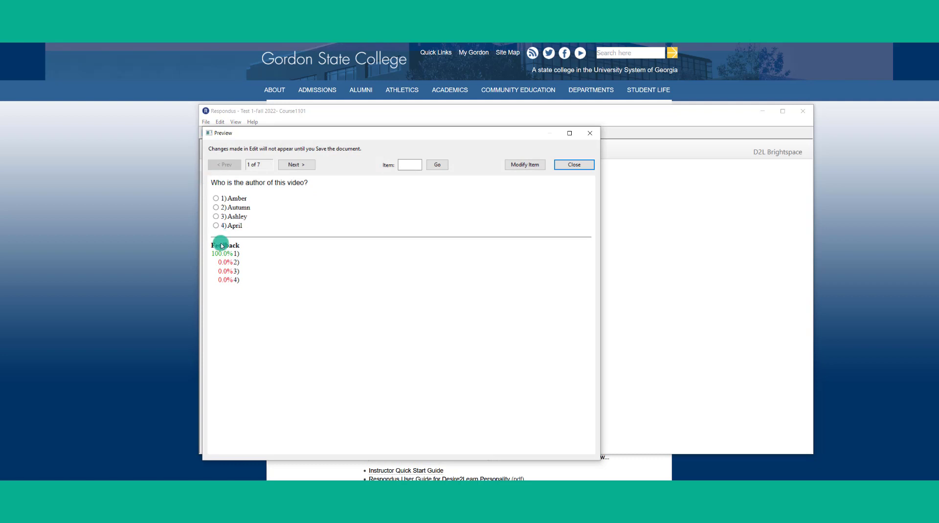
pyautogui.click(295, 167)
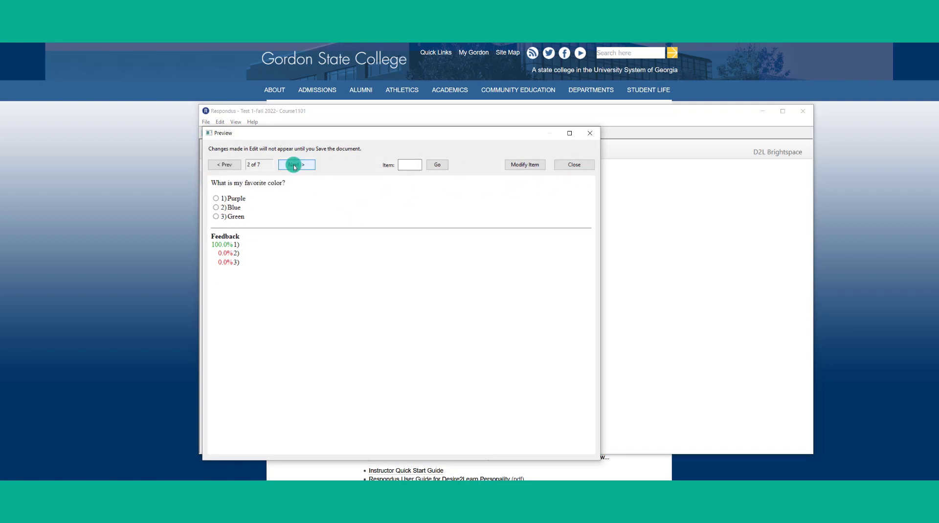
pyautogui.click(295, 167)
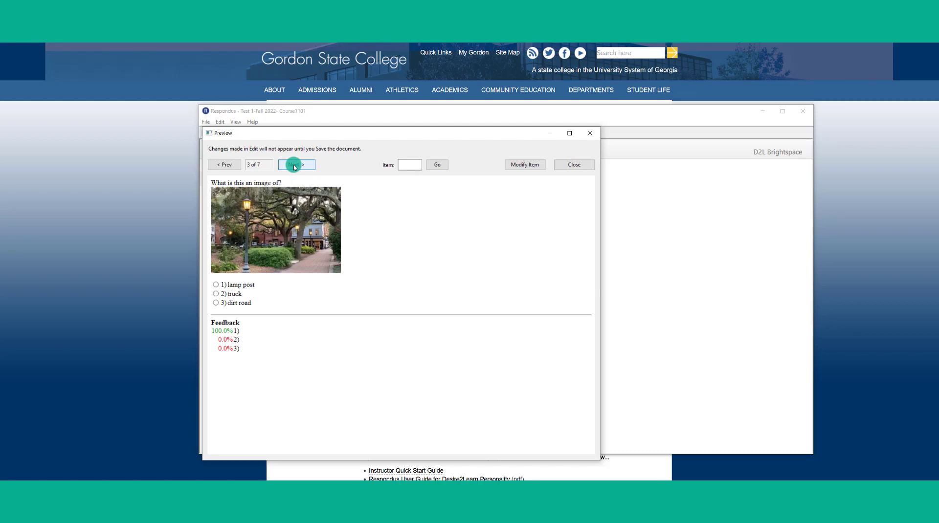
pyautogui.click(295, 167)
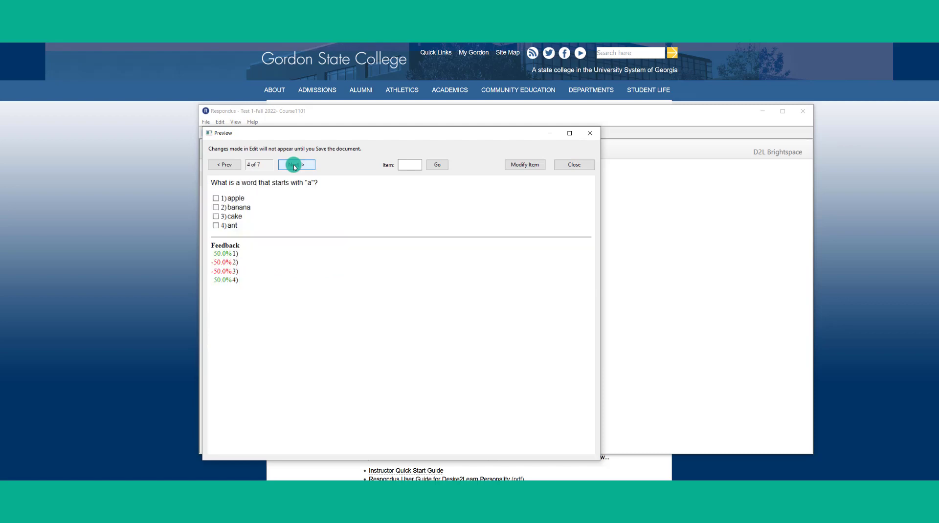
pyautogui.click(295, 166)
pyautogui.click(295, 166)
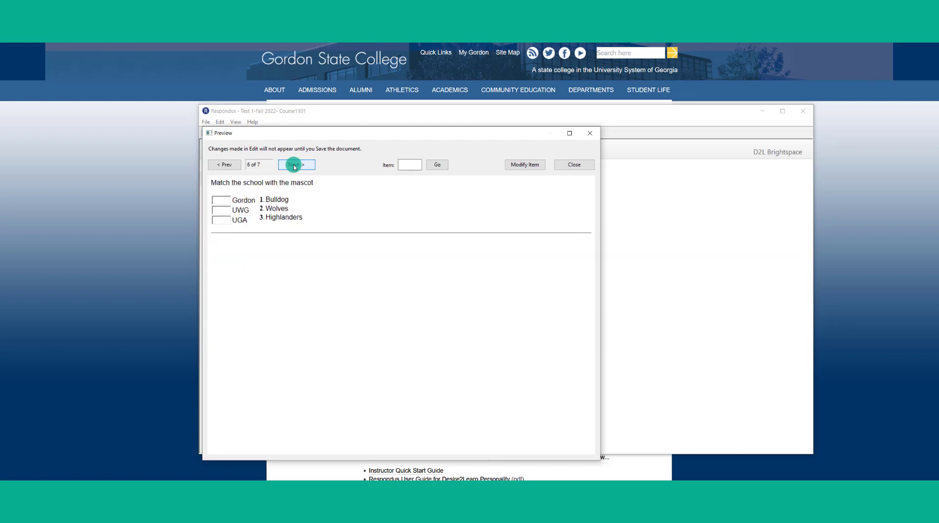
pyautogui.click(294, 166)
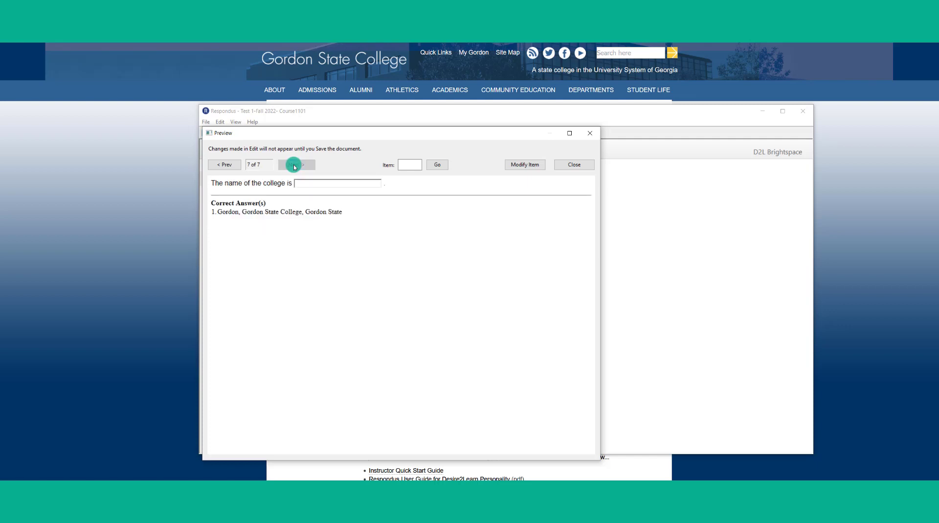
# Close the test file preview and review the printing settings of the Exam format
pyautogui.click(571, 166)
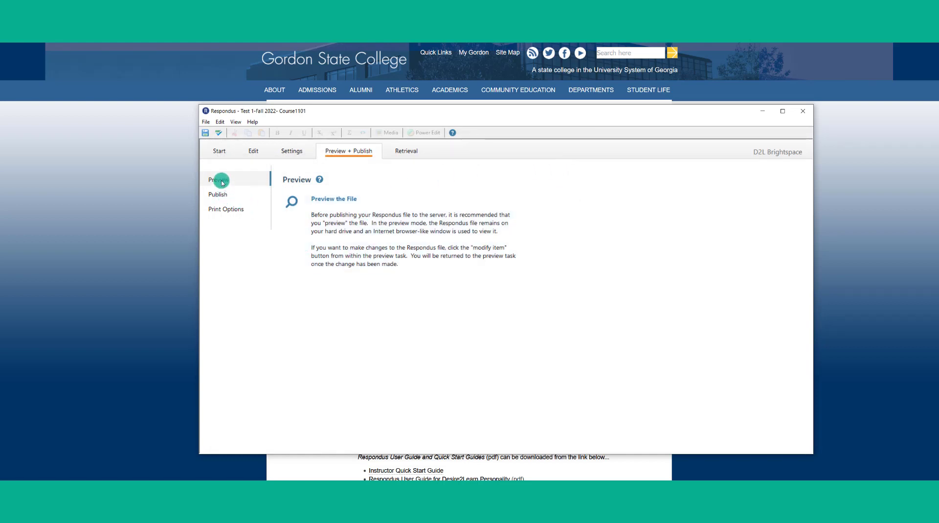
pyautogui.click(225, 209)
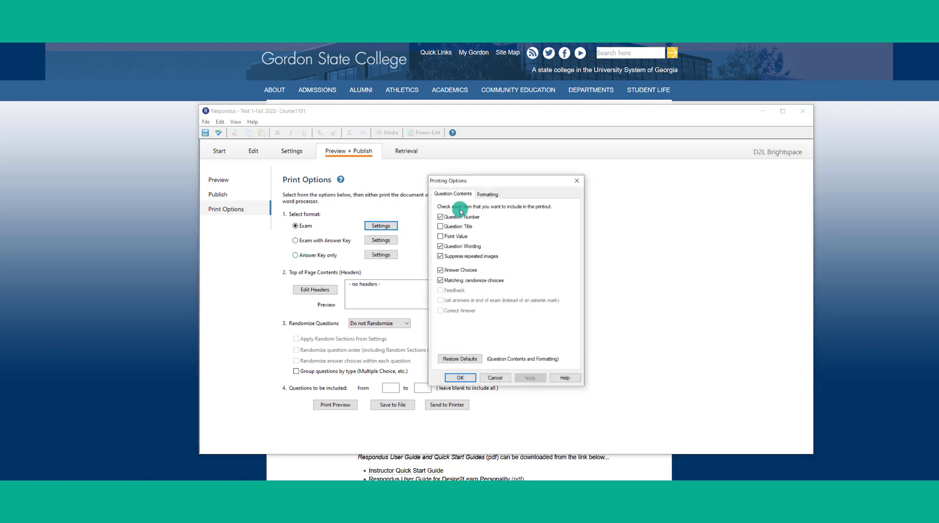
pyautogui.click(577, 181)
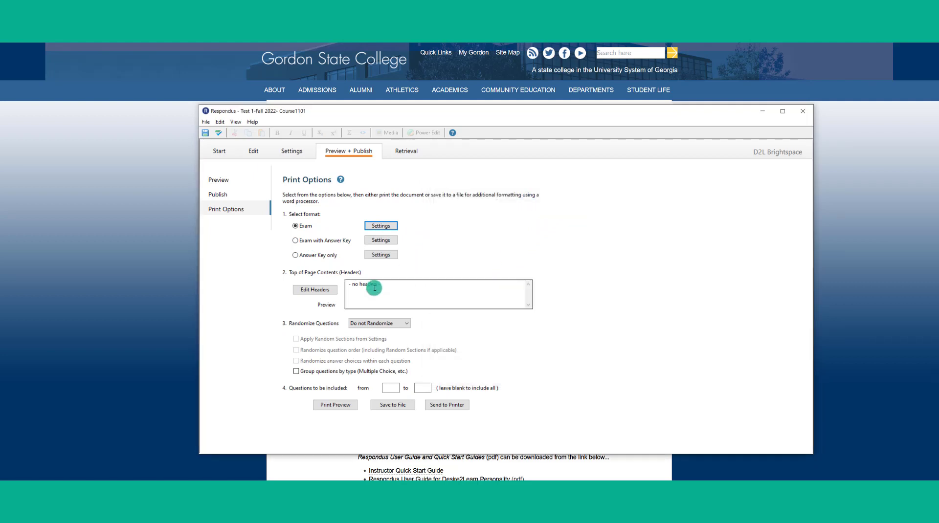
# Check the print preview of the Exam format from the first question through the last
pyautogui.click(338, 406)
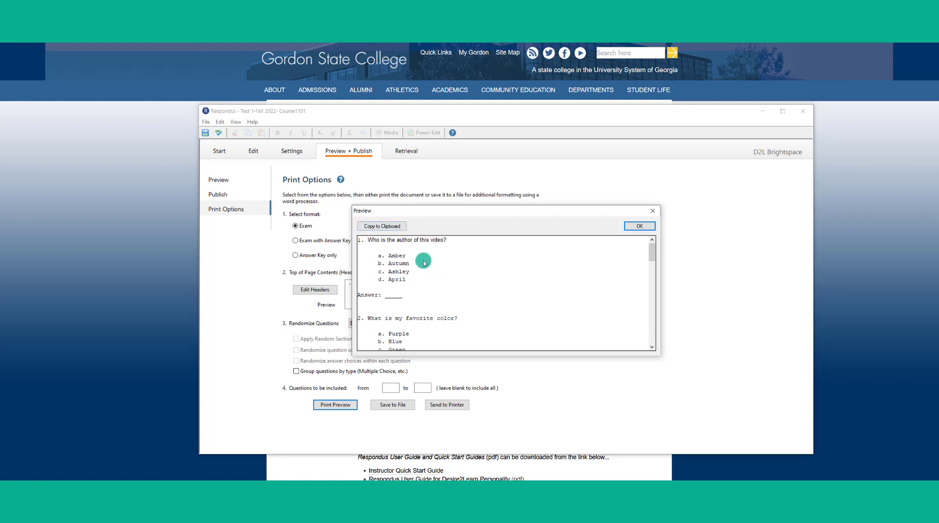
pyautogui.scroll(-3, 422, 286)
pyautogui.scroll(-12, 424, 286)
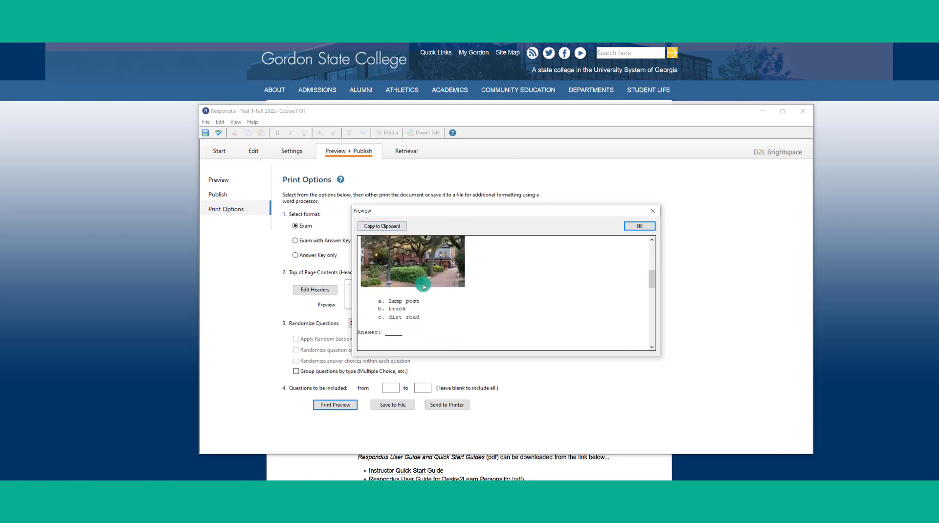
pyautogui.scroll(-6, 424, 285)
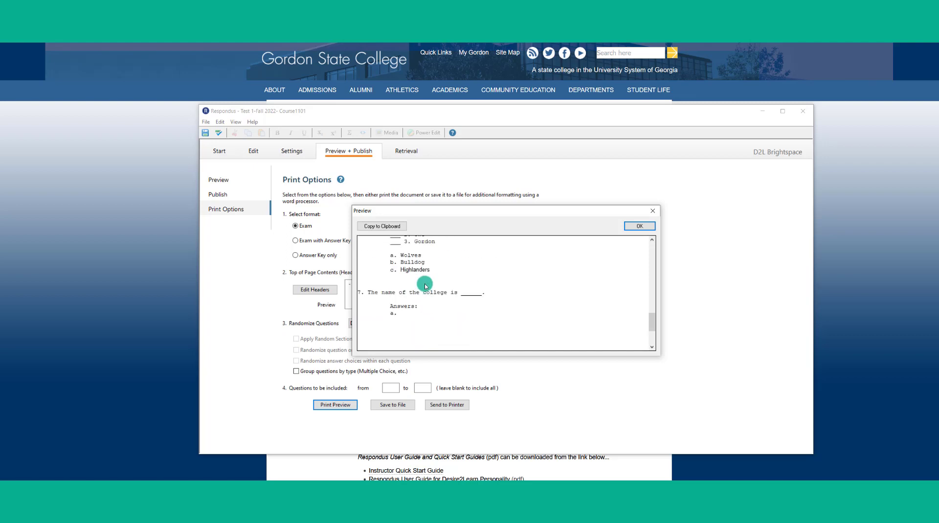
pyautogui.scroll(3, 425, 283)
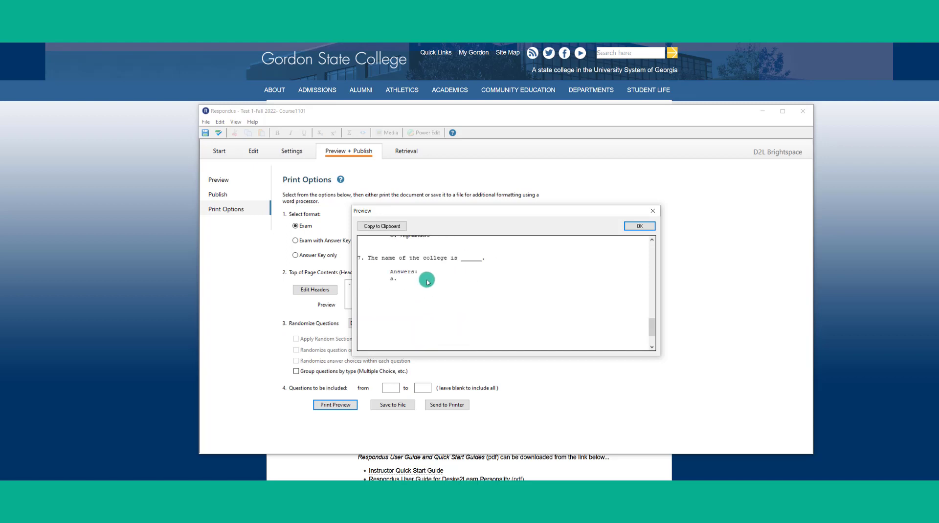
pyautogui.click(652, 210)
# Select the Exam with Answer Key print format and check its printing settings and print preview
pyautogui.click(330, 242)
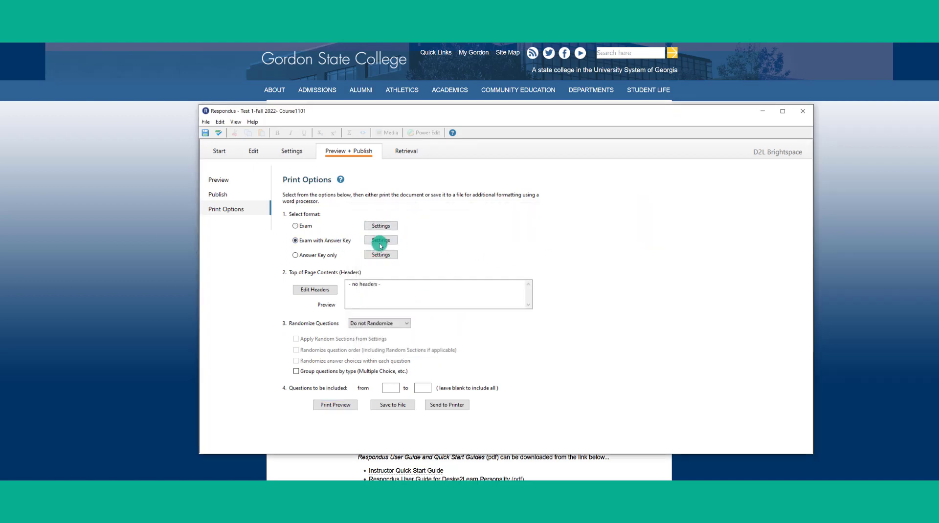
pyautogui.click(381, 240)
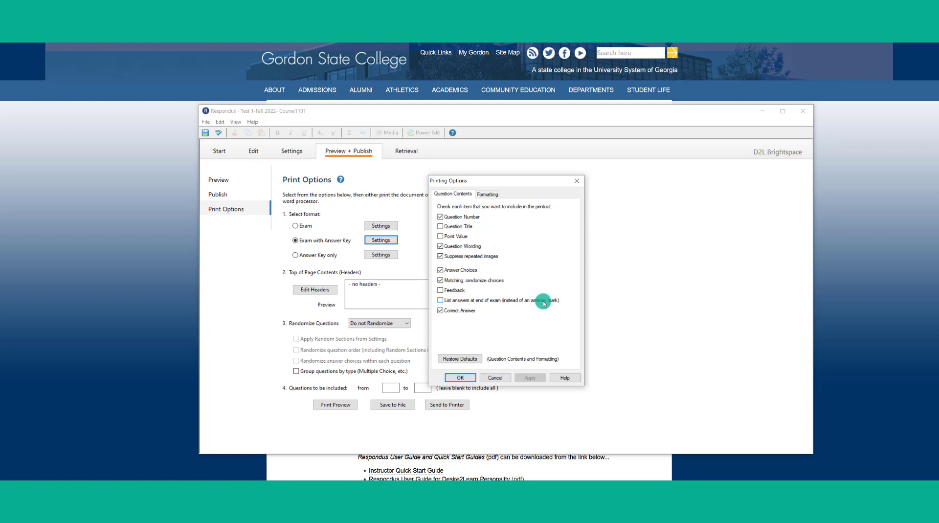
pyautogui.click(578, 181)
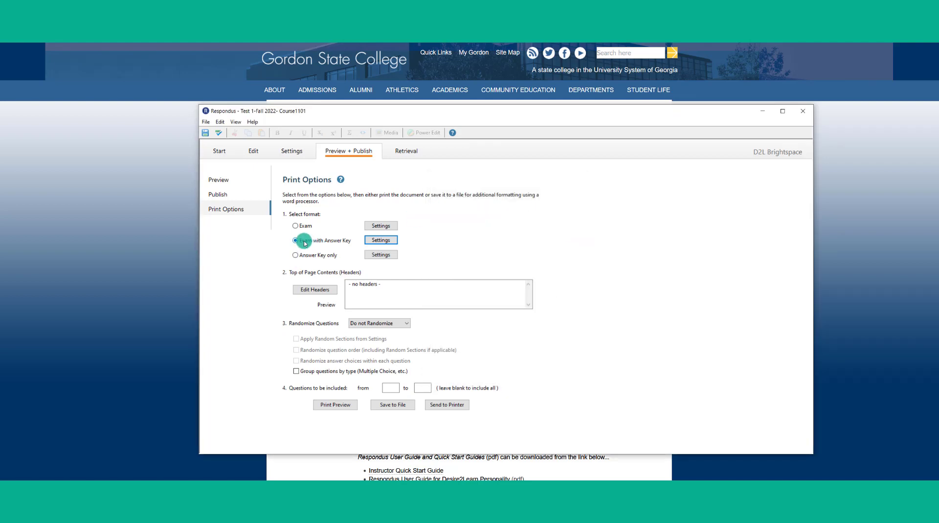
pyautogui.click(336, 405)
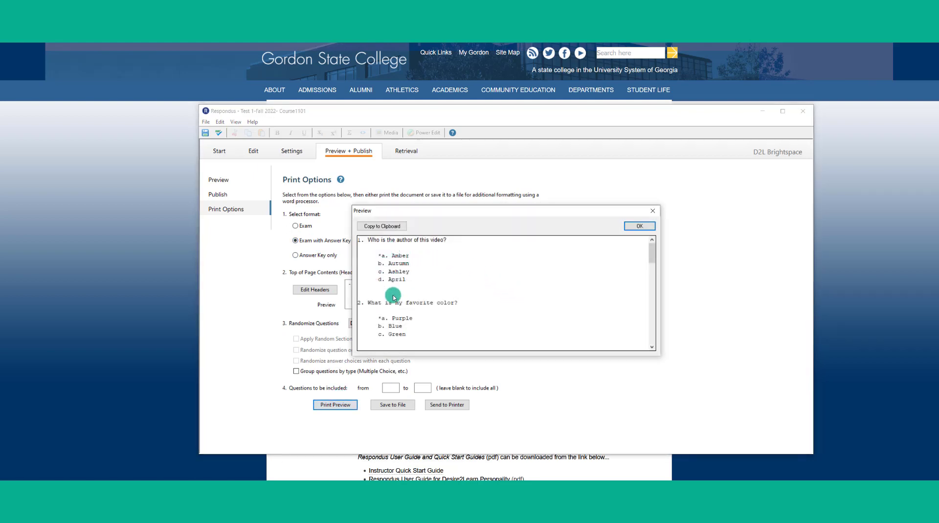
pyautogui.scroll(-4, 405, 317)
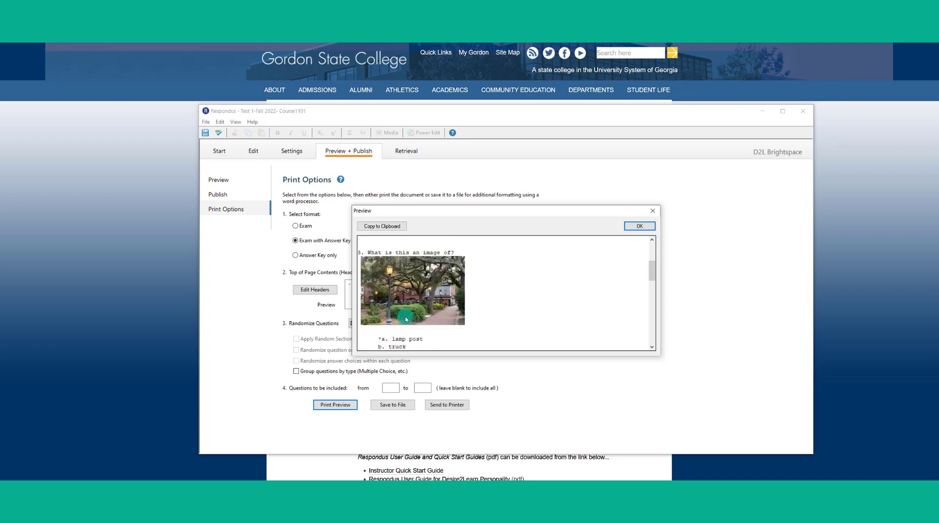
pyautogui.scroll(4, 405, 317)
pyautogui.click(652, 211)
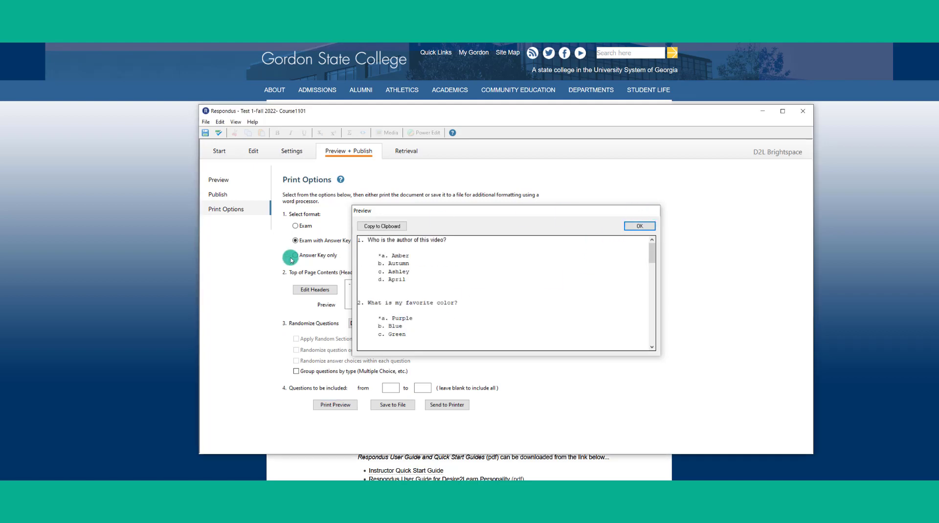
# Set the Exam with Answer Key printout to list answers at the end of the exam instead of an asterisk mark
pyautogui.click(381, 240)
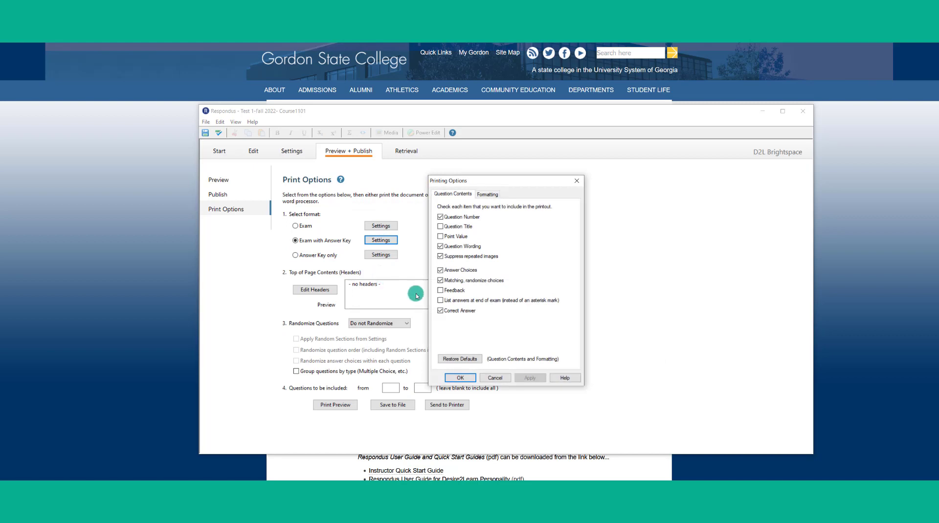
pyautogui.click(448, 299)
pyautogui.click(455, 379)
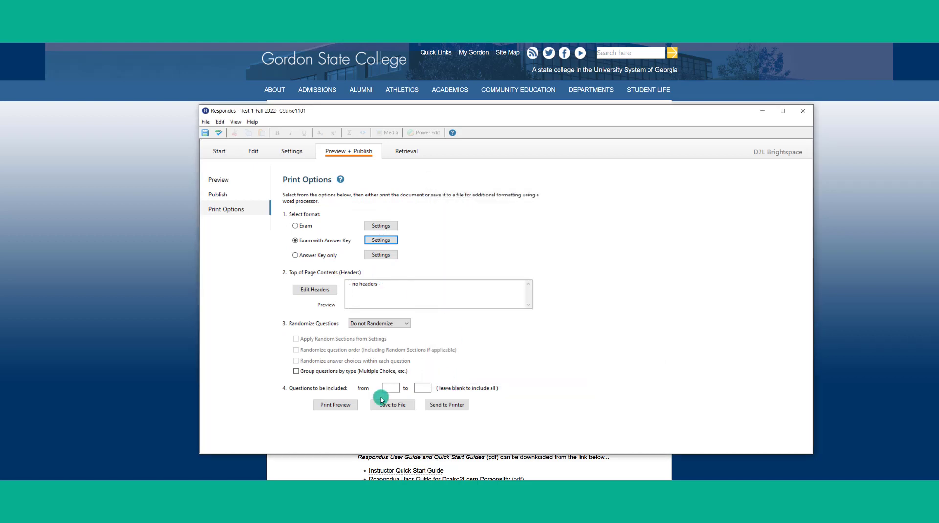
# Check the print preview of the exam with its answer list, comparing the questions and the answers at the end
pyautogui.click(340, 406)
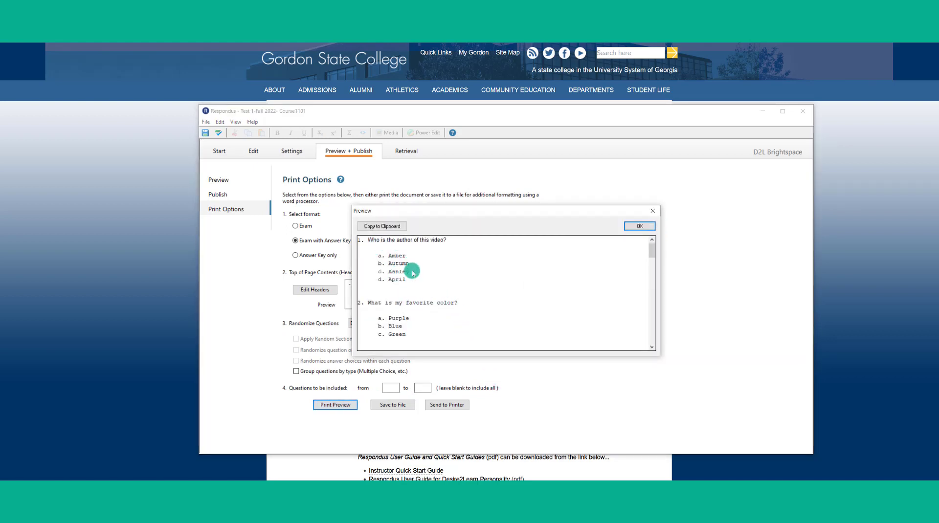
pyautogui.scroll(-15, 420, 311)
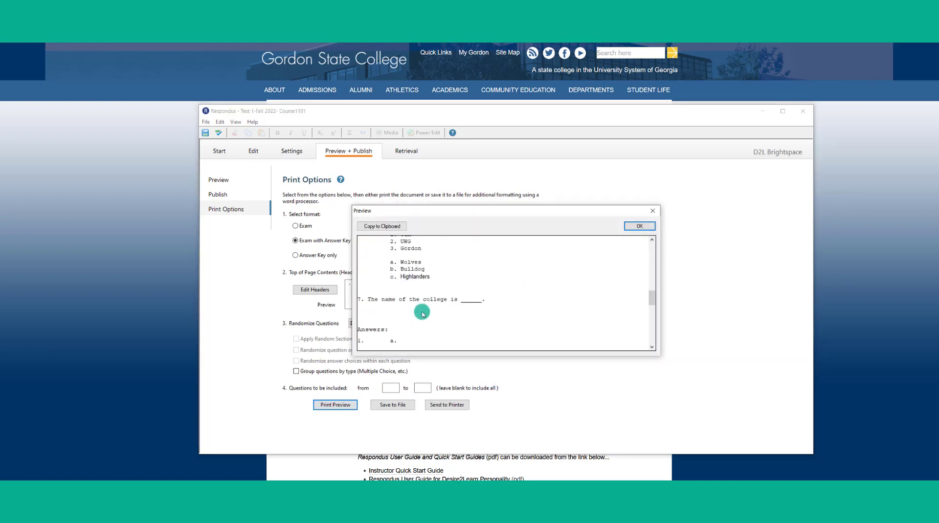
pyautogui.scroll(-2, 421, 311)
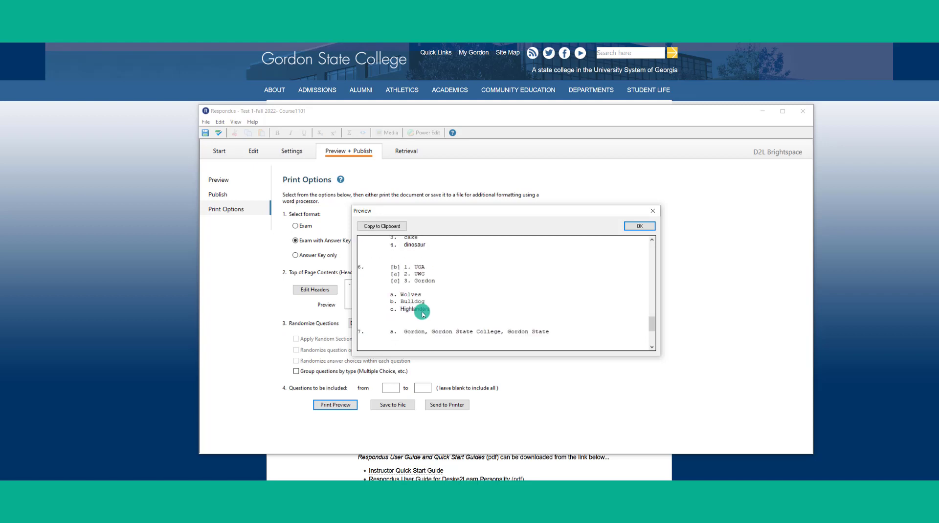
pyautogui.scroll(3, 416, 284)
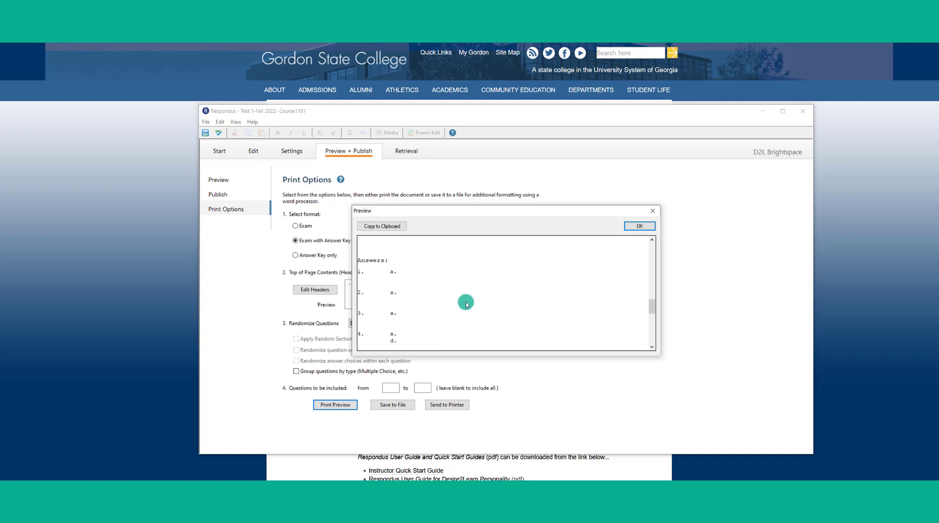
pyautogui.scroll(-6, 467, 307)
pyautogui.scroll(5, 527, 281)
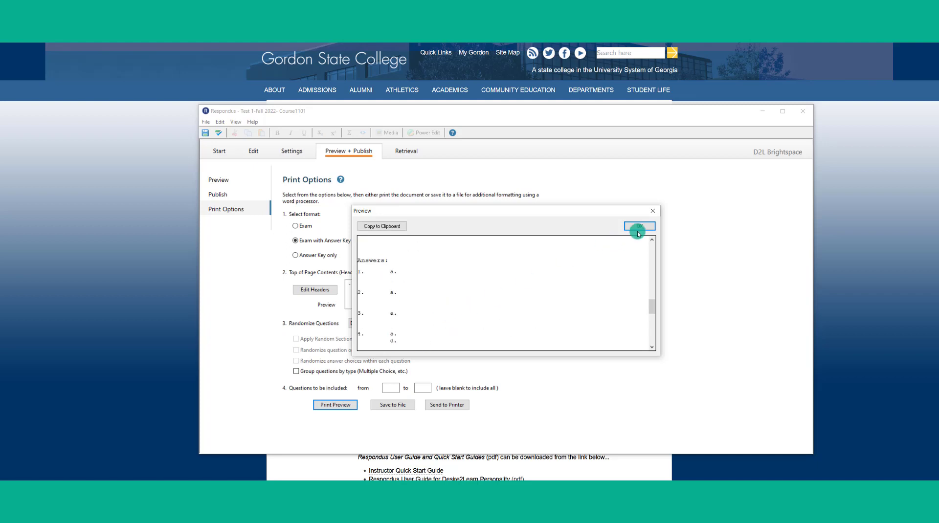
pyautogui.click(656, 211)
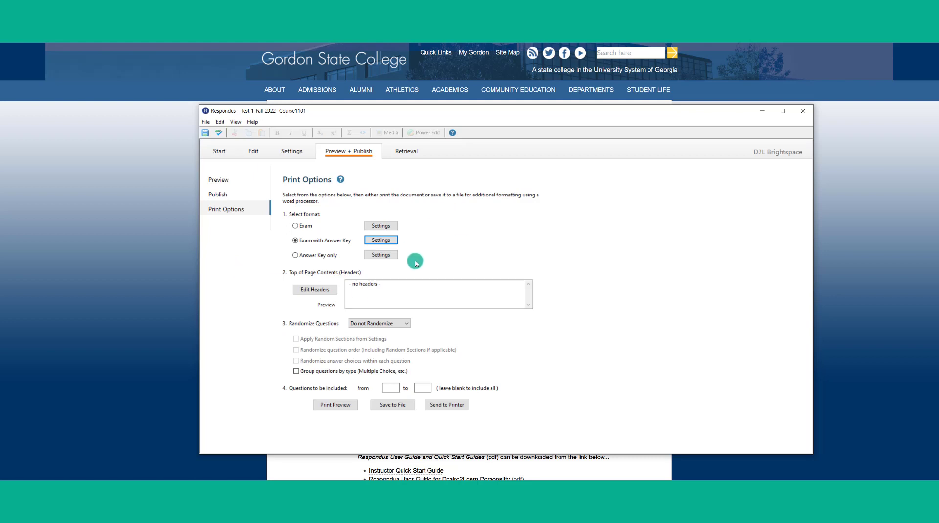
# Start a new random section set in the test settings with question 1 as the first and question 7 as the last
pyautogui.click(295, 151)
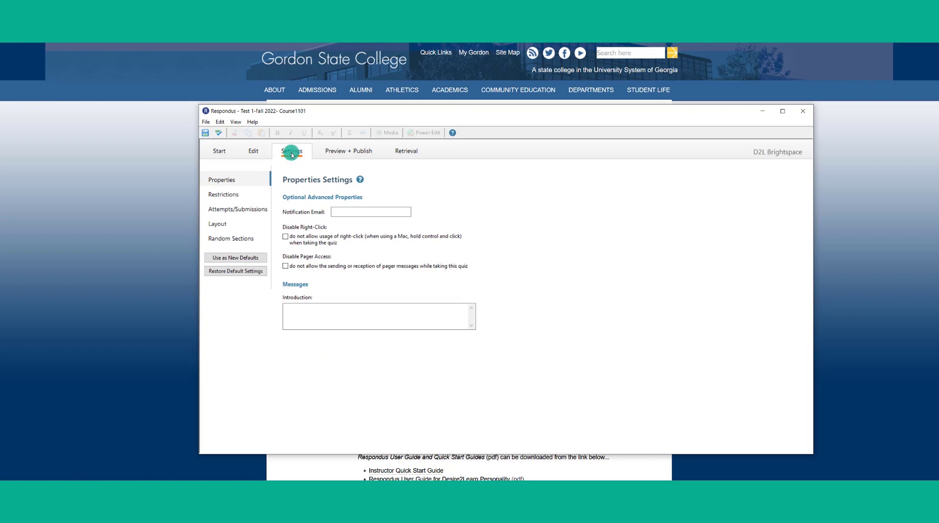
pyautogui.click(241, 240)
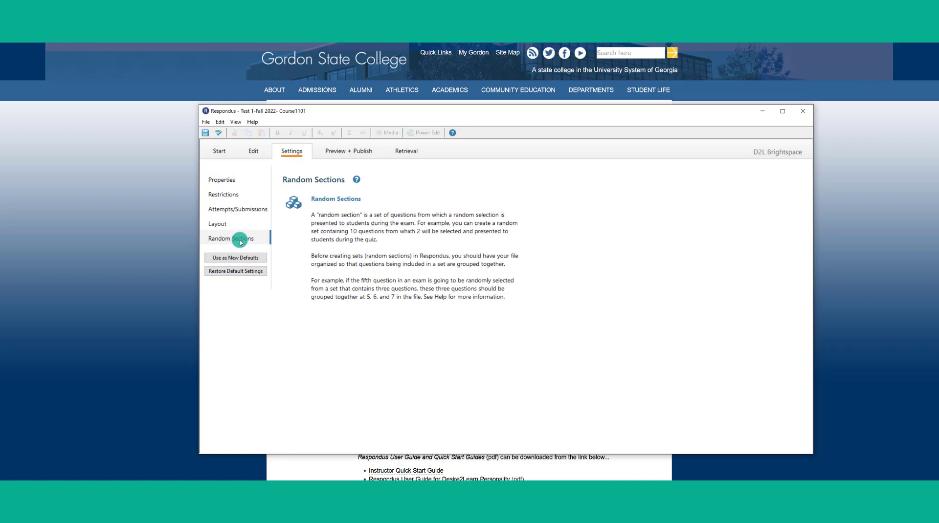
pyautogui.click(337, 208)
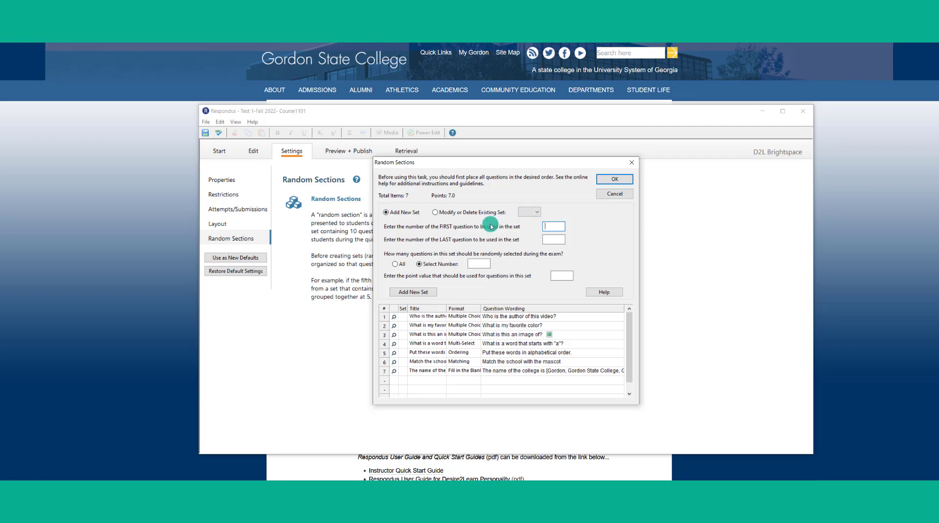
pyautogui.click(556, 226)
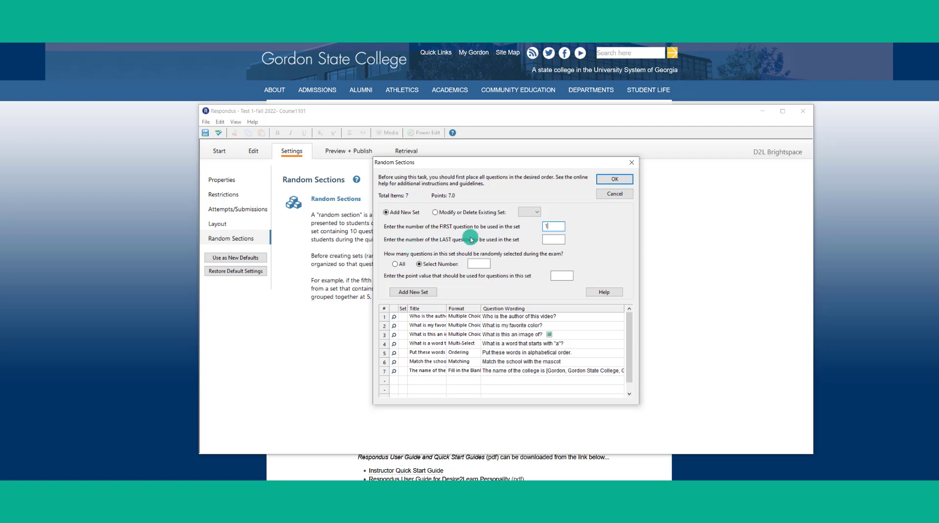
pyautogui.click(562, 241)
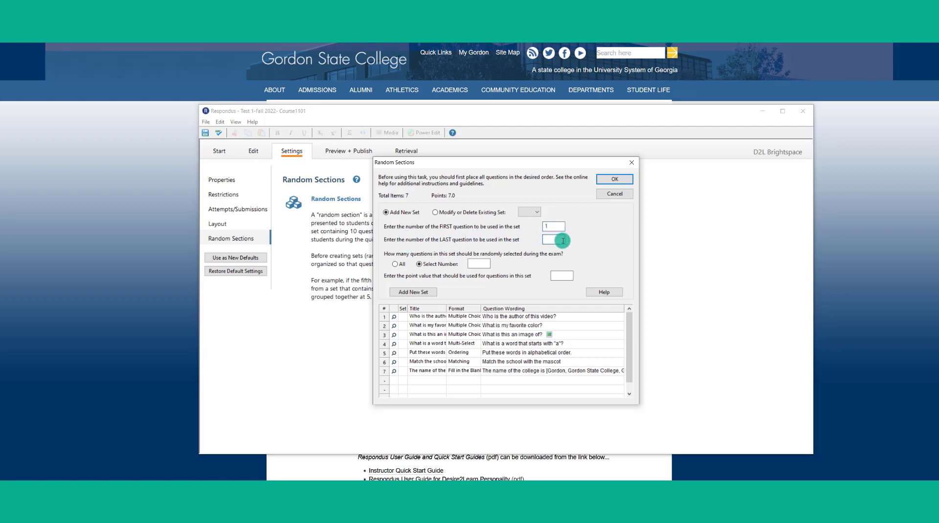
pyautogui.write('7')
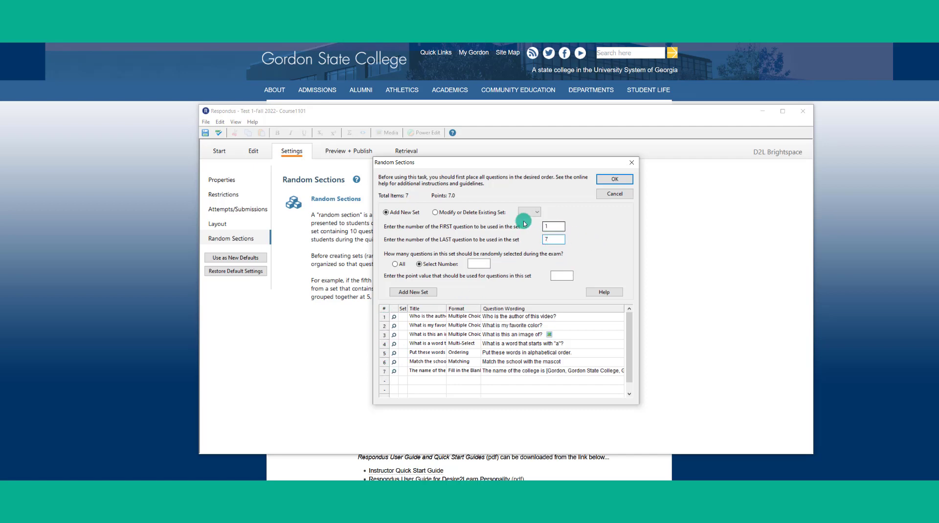
pyautogui.click(548, 228)
pyautogui.write('1')
pyautogui.click(555, 243)
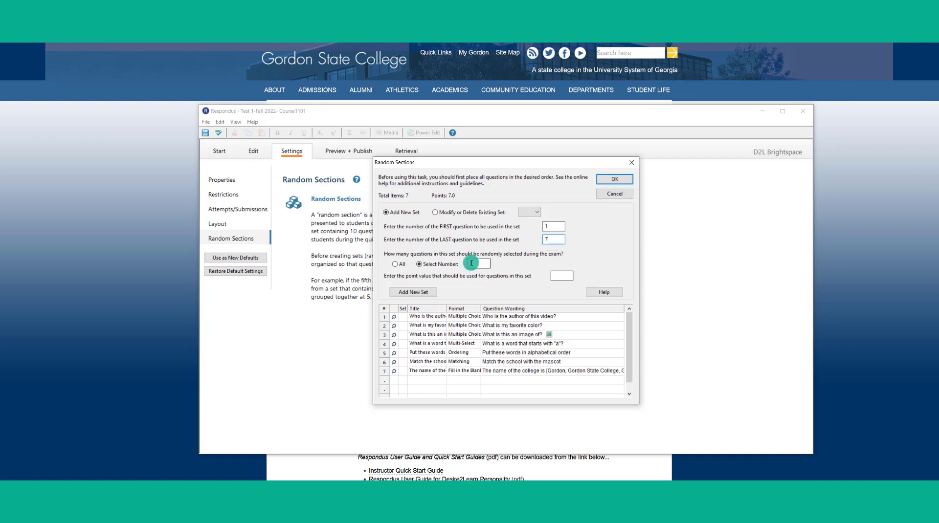
# Have 5 questions randomly selected at 1 point each, add the new set and accept the random sections
pyautogui.click(471, 263)
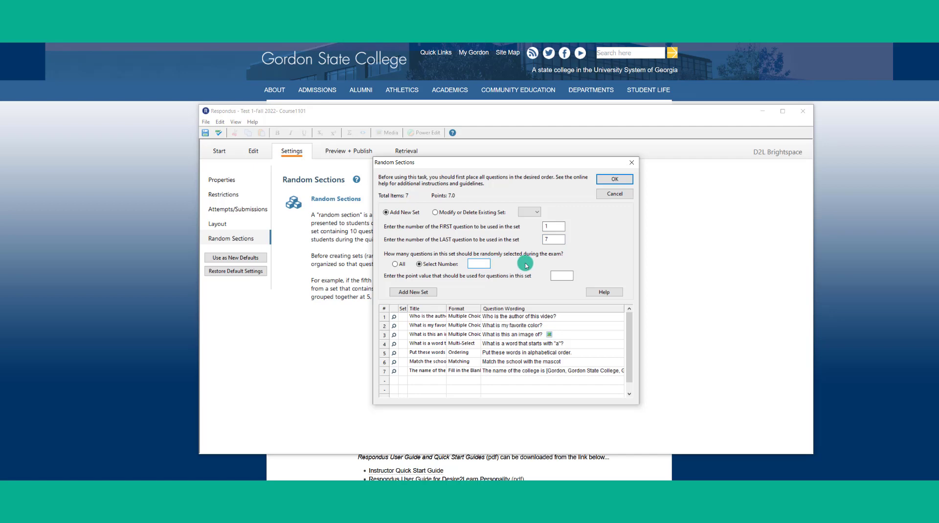
pyautogui.write('5')
pyautogui.click(567, 275)
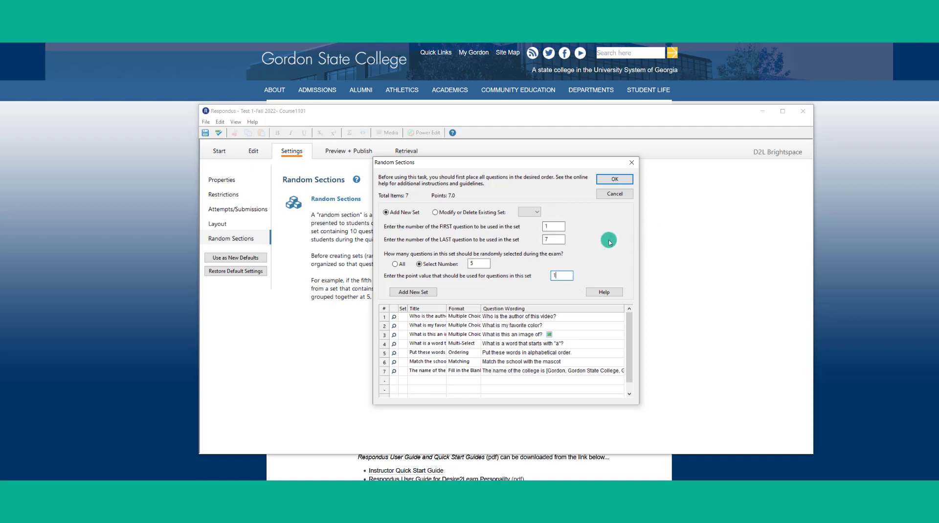
pyautogui.click(416, 292)
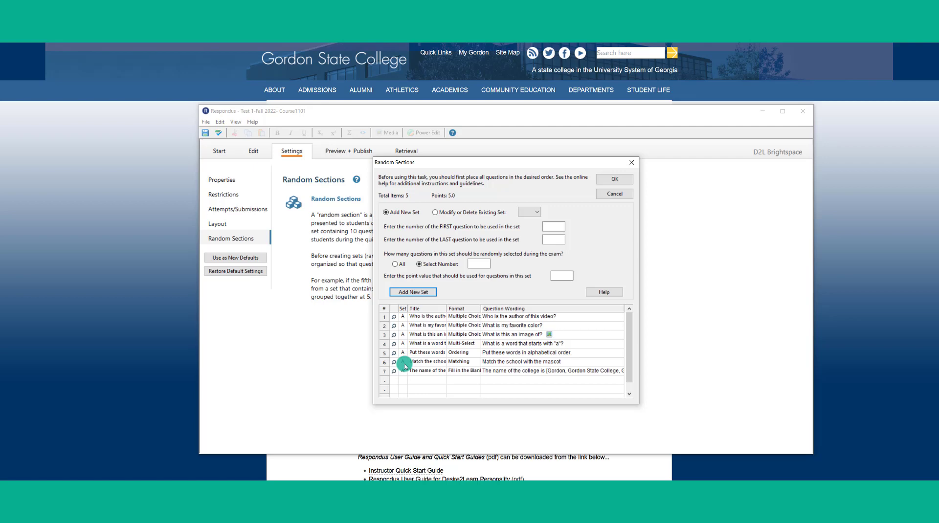
pyautogui.click(615, 180)
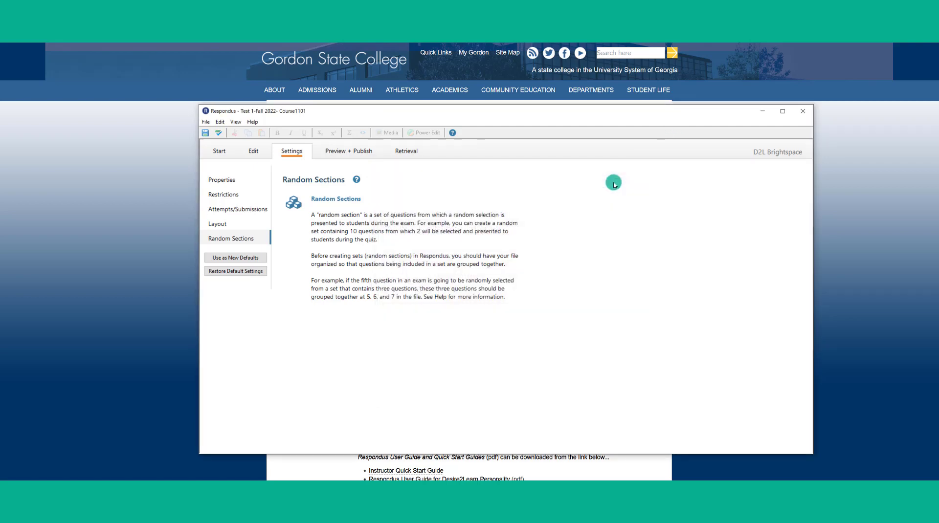
# Start publishing to a single course and add a new Brightspace server named D2L using preconfigured settings and a connection test
pyautogui.click(357, 152)
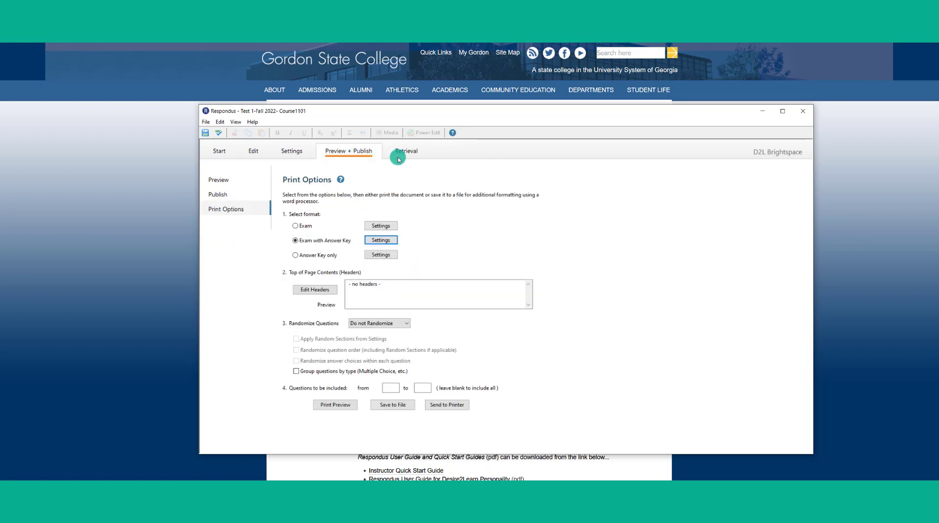
pyautogui.click(221, 195)
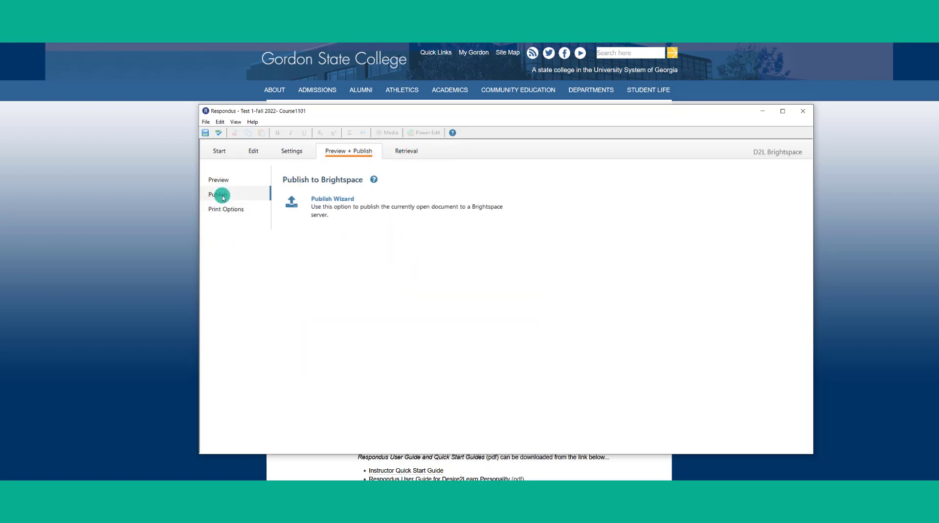
pyautogui.click(326, 208)
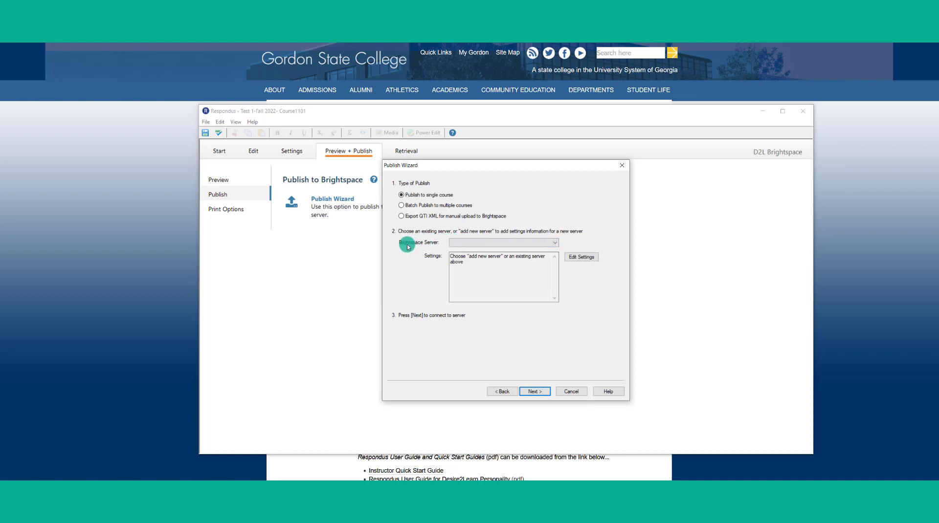
pyautogui.click(456, 244)
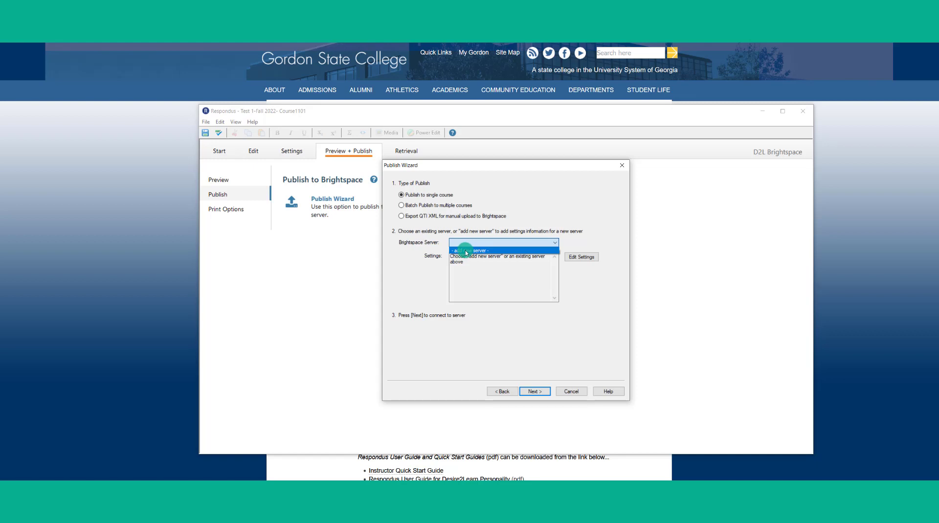
pyautogui.click(466, 252)
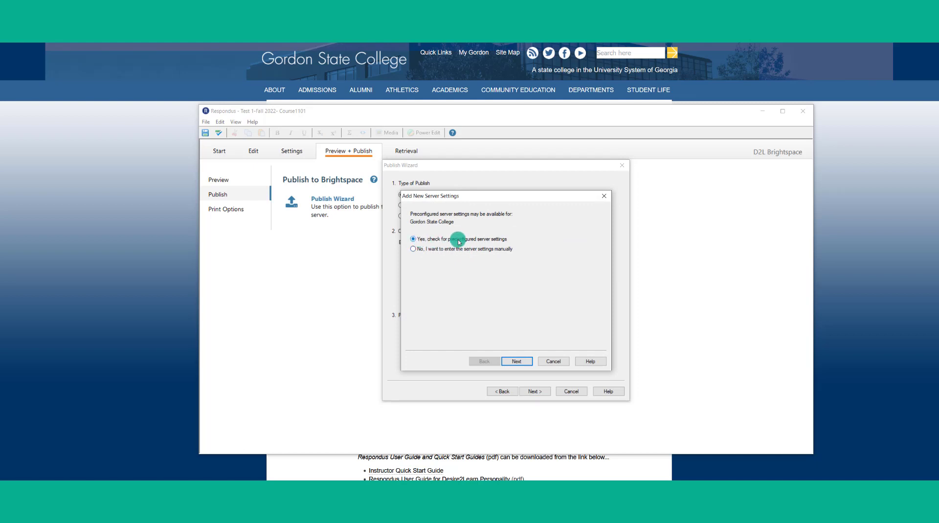
pyautogui.press('Return')
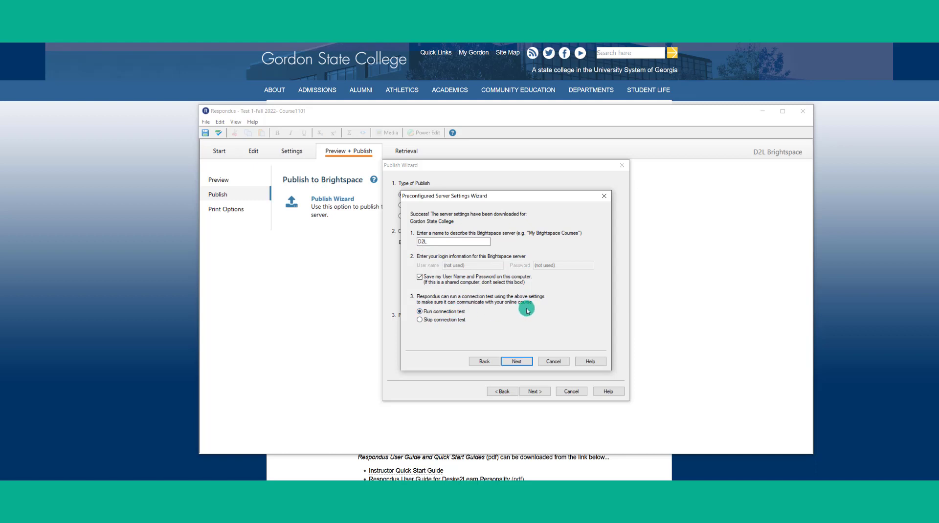
pyautogui.press('Return')
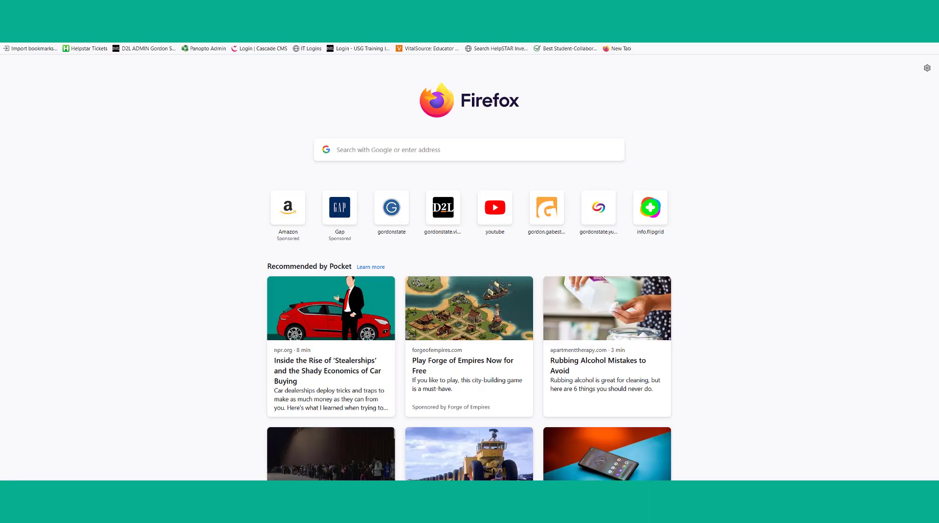
# Switch to Firefox and go through the Gordon State College website to the Brightspace by D2L login
pyautogui.click(389, 222)
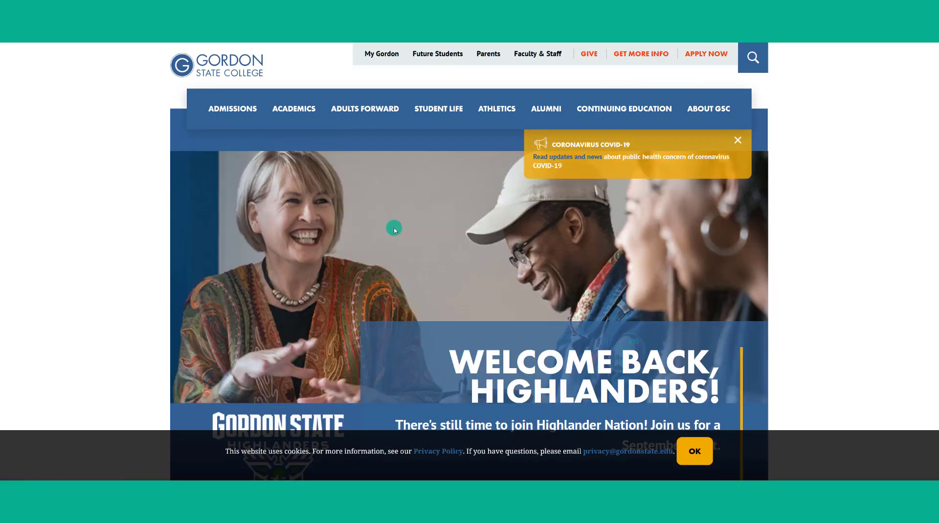
pyautogui.press('End')
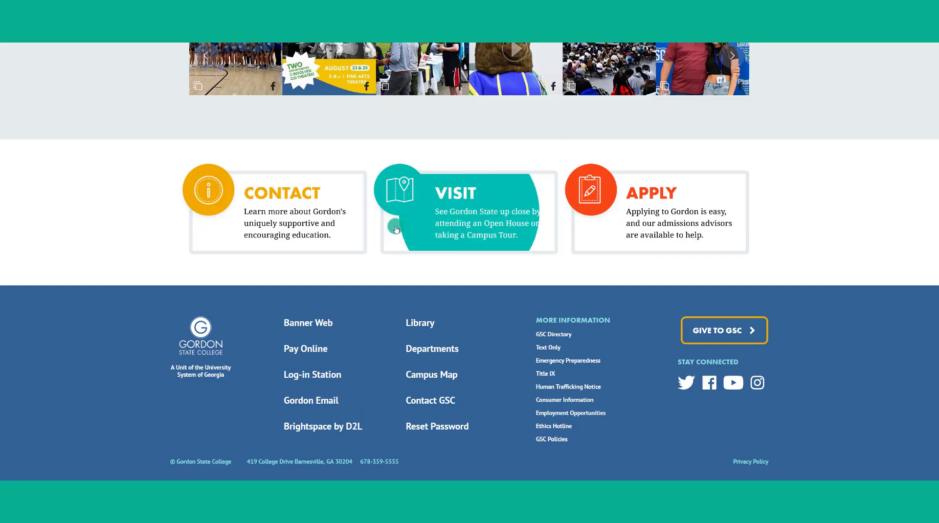
pyautogui.click(303, 433)
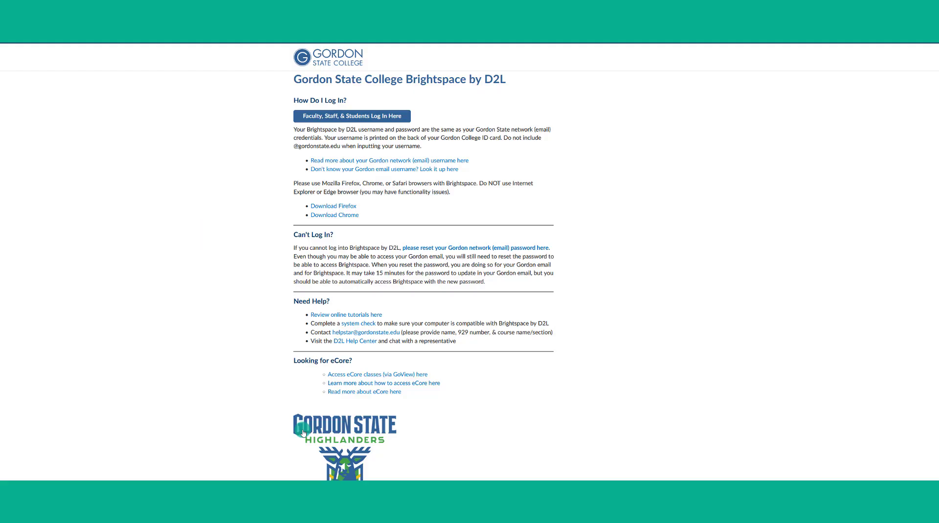
pyautogui.click(370, 122)
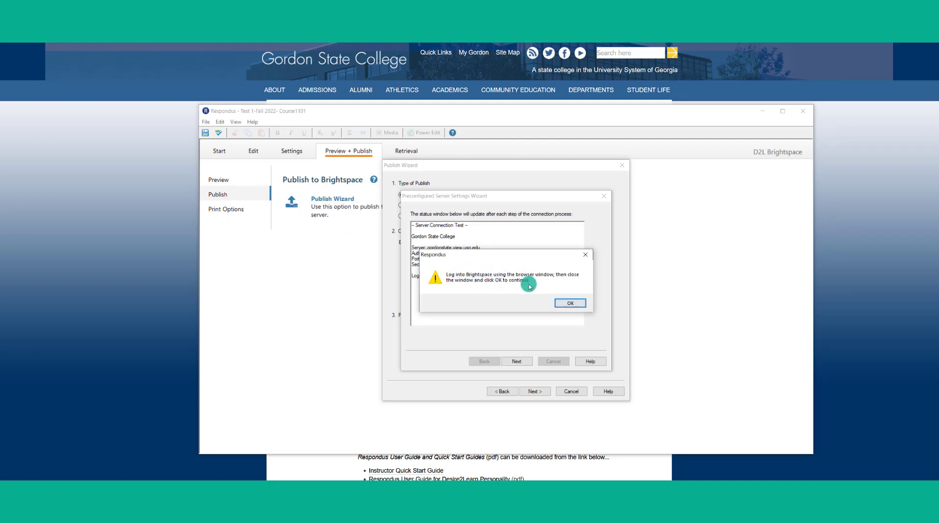
# In Respondus, download the required authentication module and log in to Brightspace through the authorization window to finish the server setup
pyautogui.press('Return')
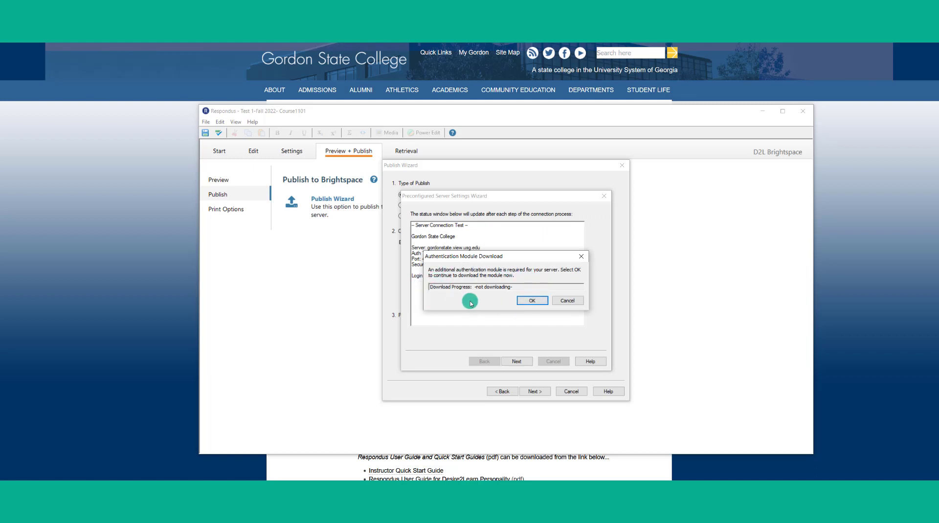
pyautogui.click(531, 300)
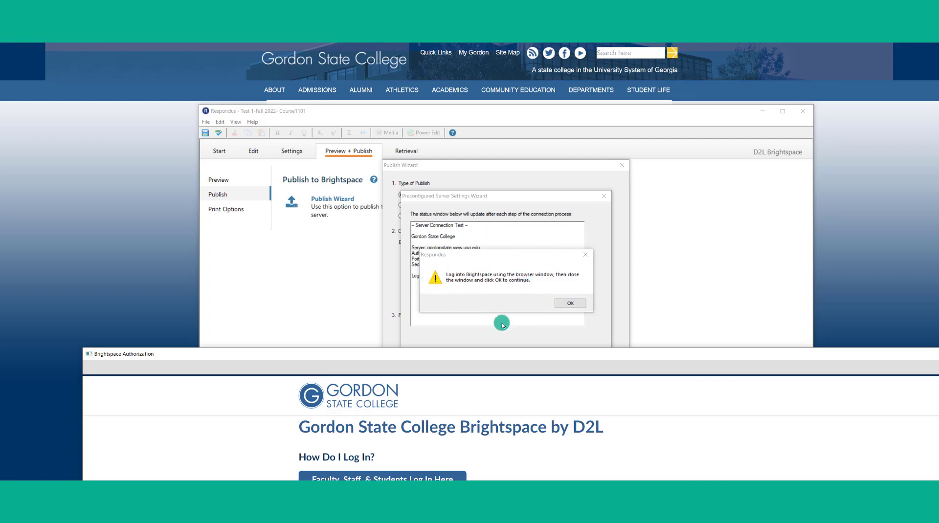
pyautogui.moveTo(503, 353); pyautogui.dragTo(492, 75)
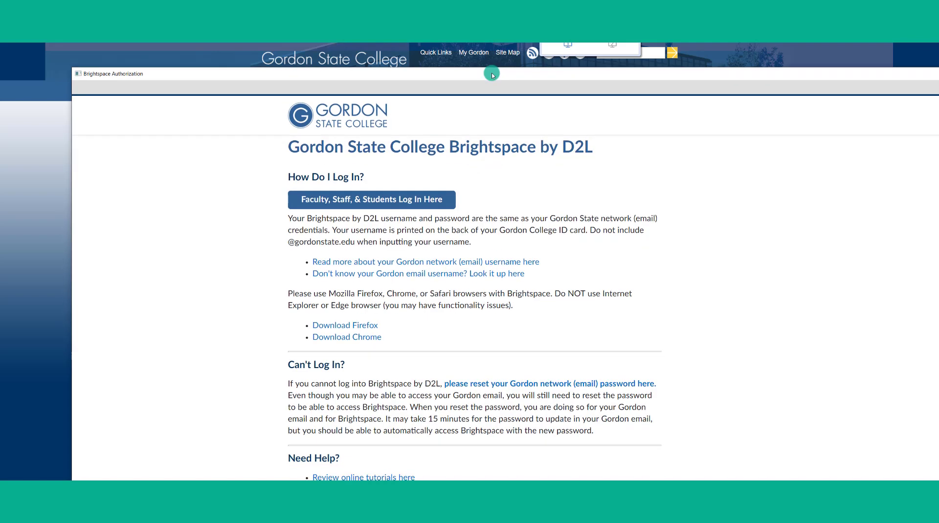
pyautogui.click(360, 202)
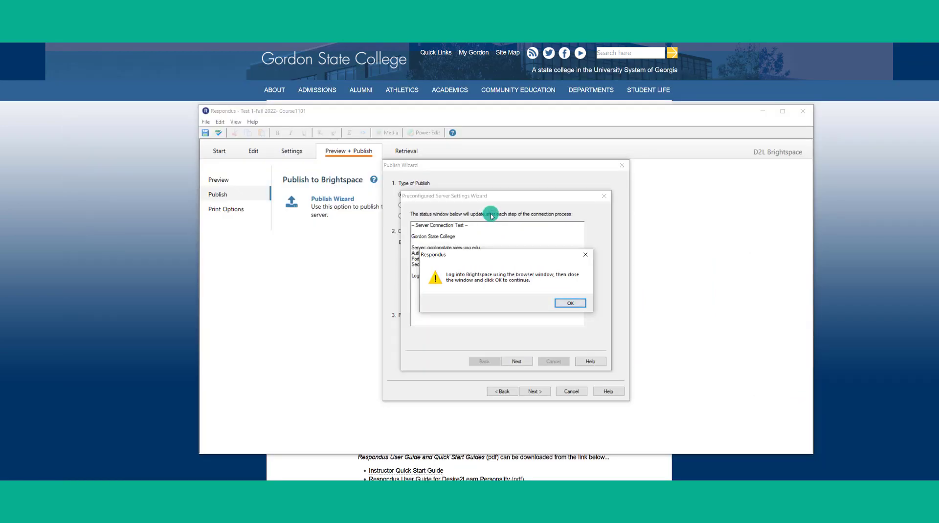
pyautogui.click(569, 302)
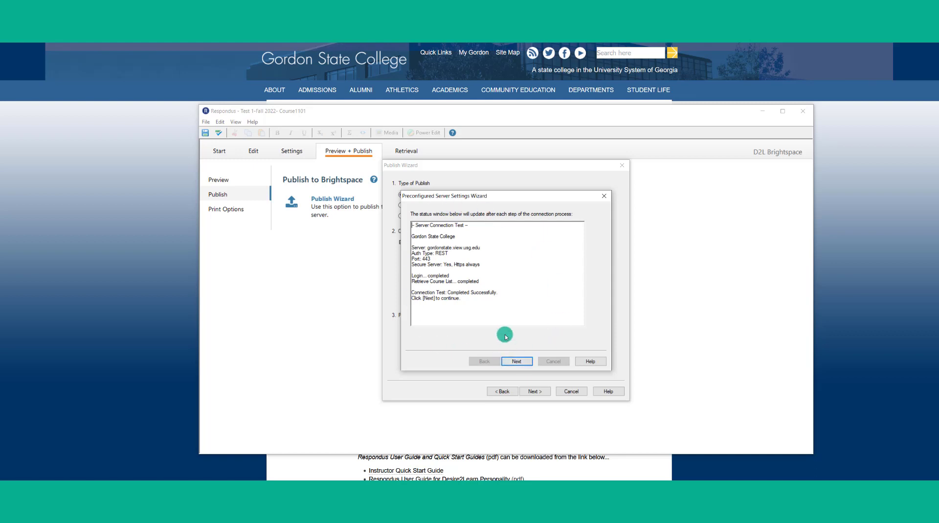
pyautogui.click(523, 362)
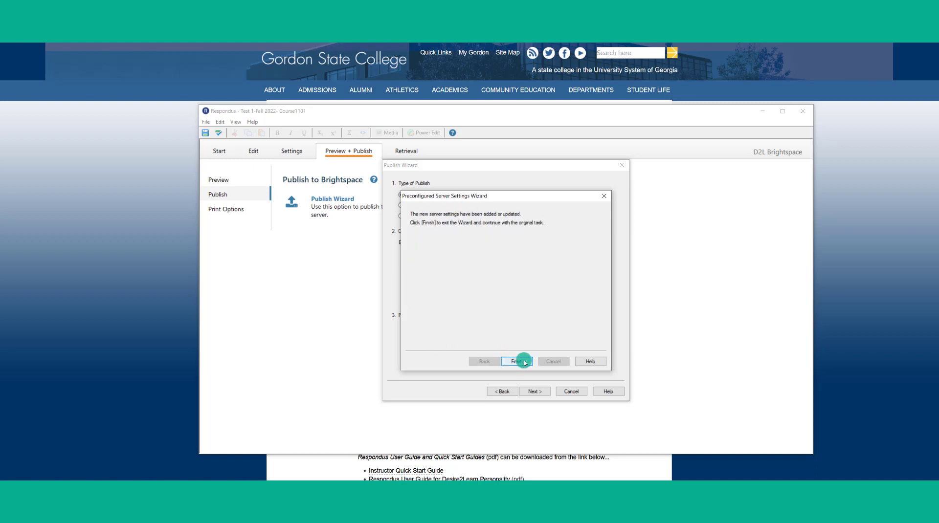
pyautogui.click(525, 363)
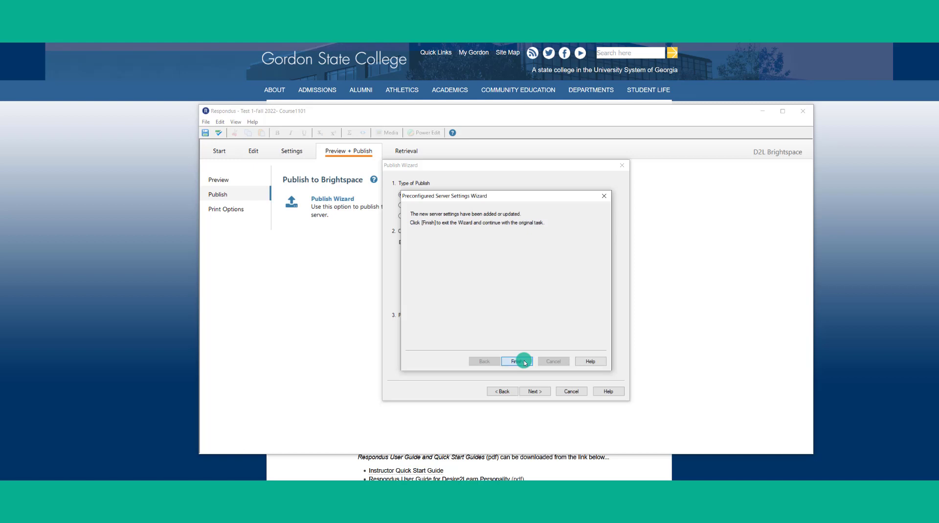
# Publish the test to Blank Course as a new quiz with its settings and random sections applied
pyautogui.click(533, 393)
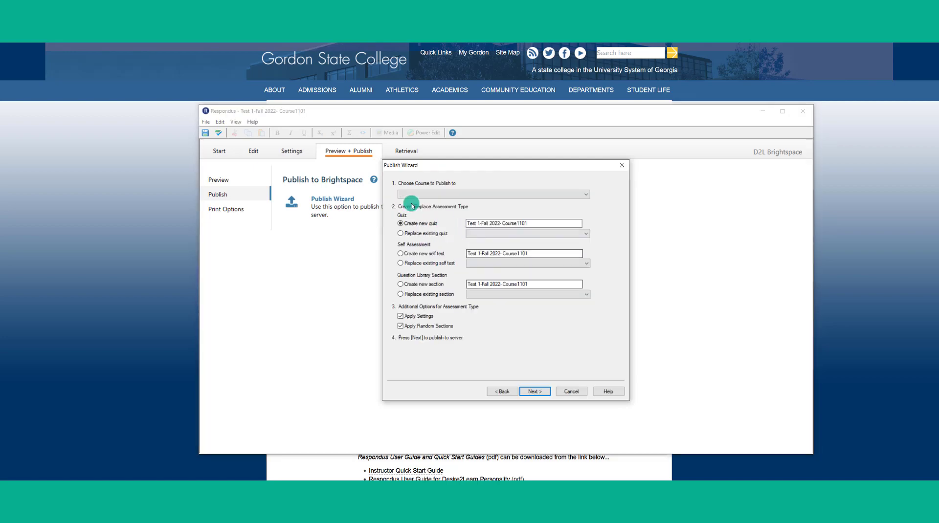
pyautogui.click(410, 194)
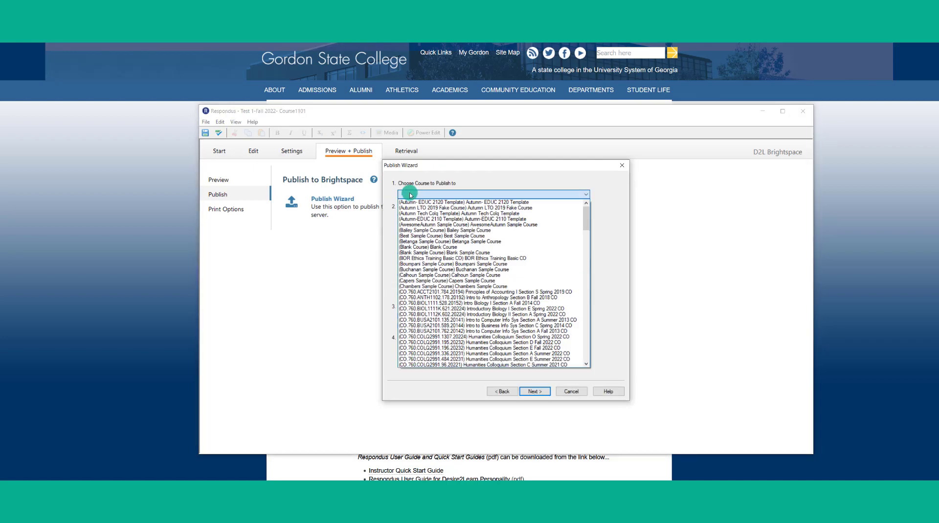
pyautogui.click(440, 247)
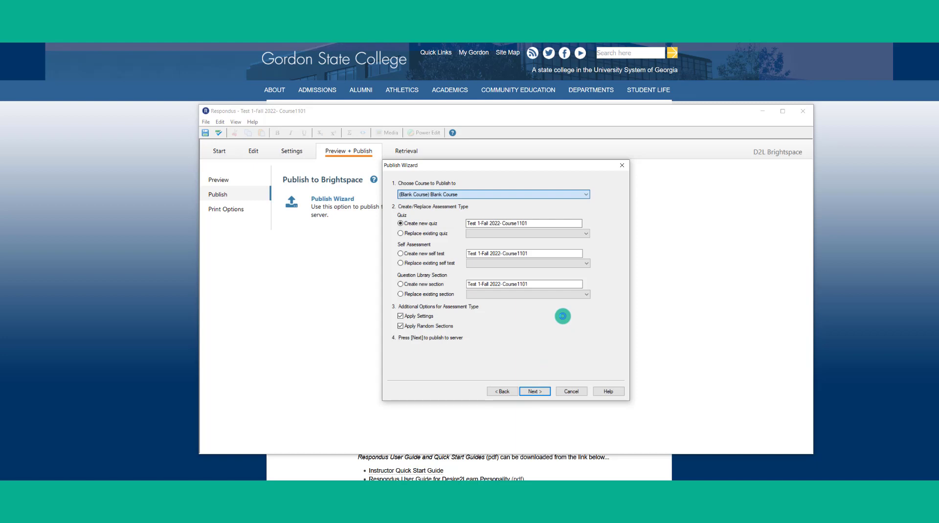
pyautogui.press('Return')
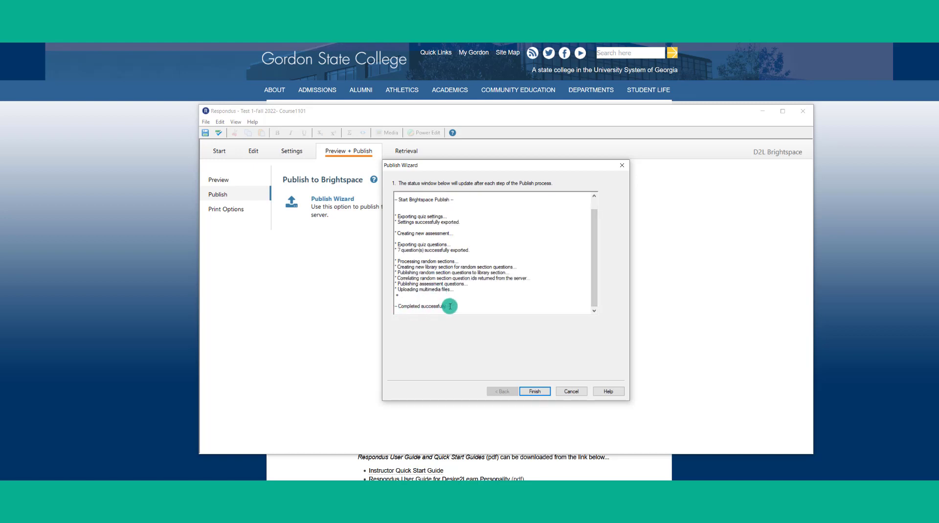
pyautogui.click(535, 392)
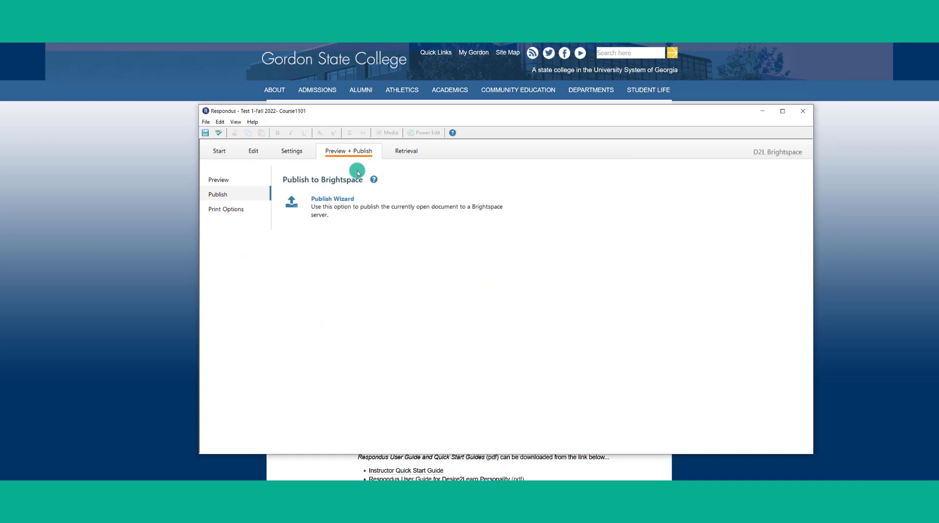
# Save the current Respondus test file
pyautogui.click(206, 122)
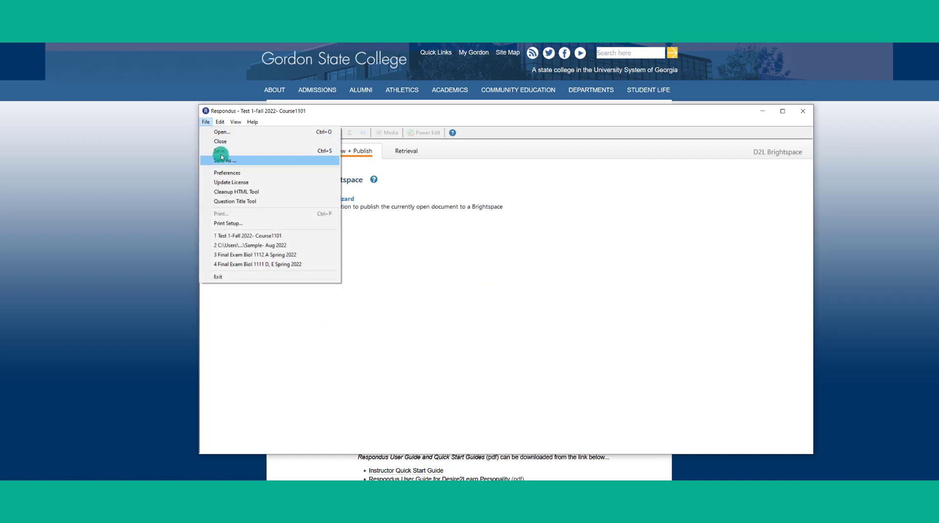
pyautogui.click(220, 152)
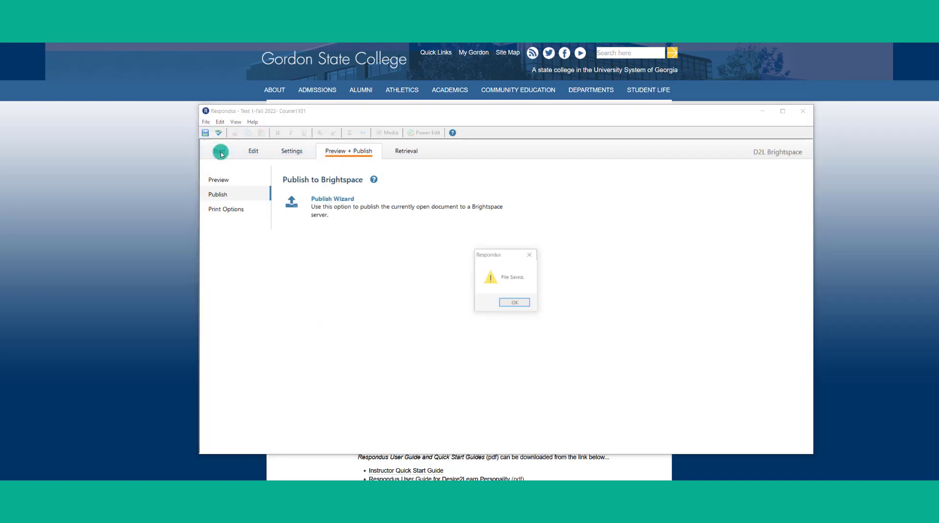
pyautogui.click(514, 304)
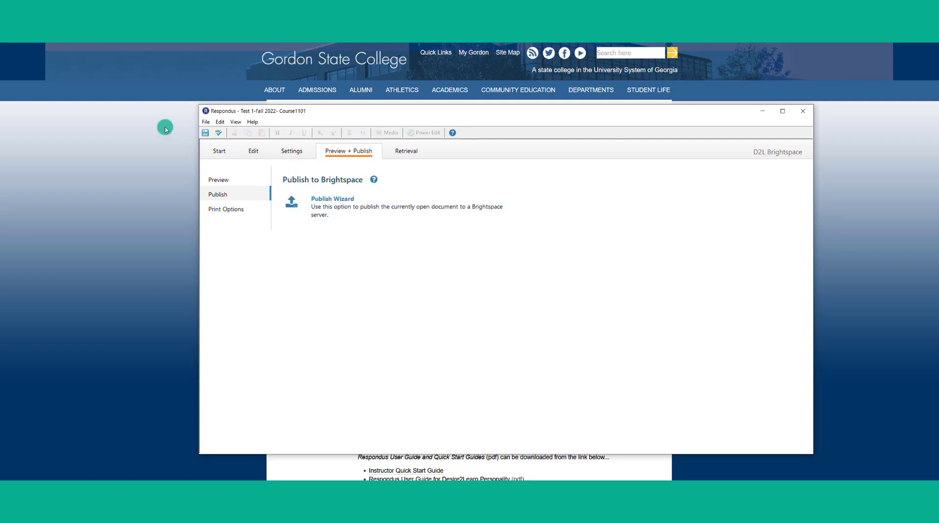
# Check the list of saved Respondus project files without opening any of them
pyautogui.click(205, 123)
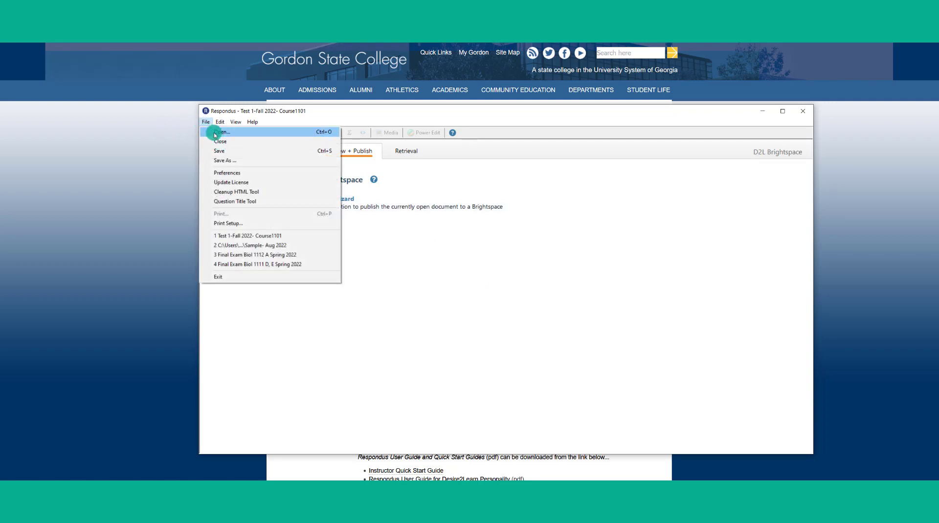
pyautogui.click(218, 132)
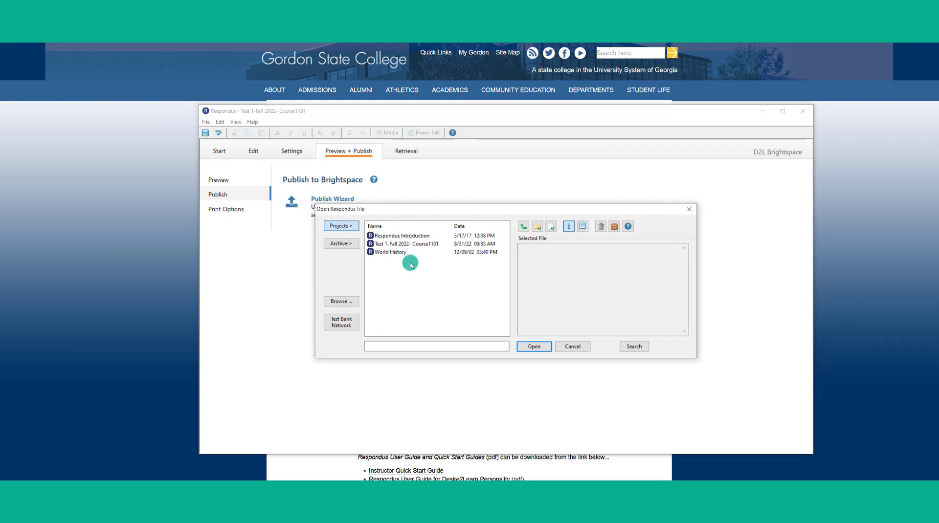
pyautogui.click(690, 209)
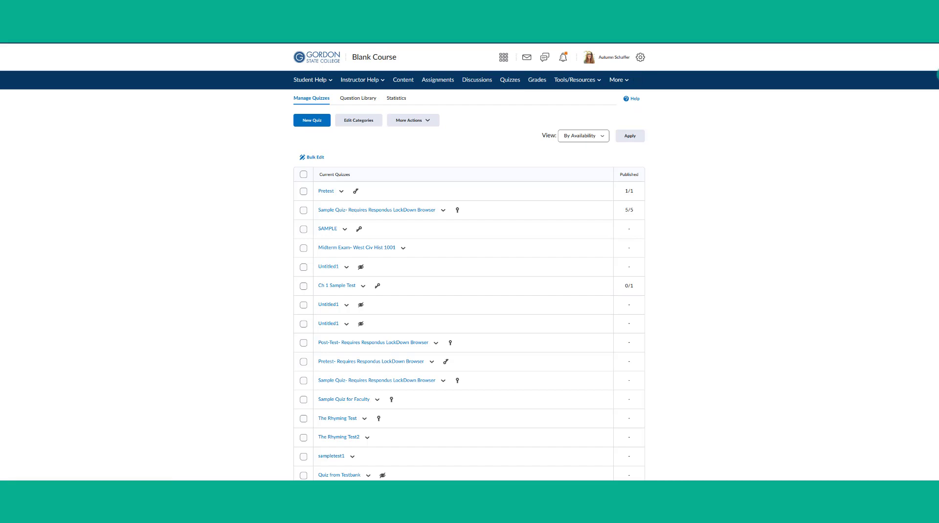
# Switch to the Blank Course quiz list in Brightspace and open Test 1-Fall 2022- Course1101 for editing
pyautogui.moveTo(937, 74)
pyautogui.mouseDown()
pyautogui.moveTo(935, 197)
pyautogui.moveTo(905, 335)
pyautogui.mouseUp()
pyautogui.scroll(-4, 905, 335)
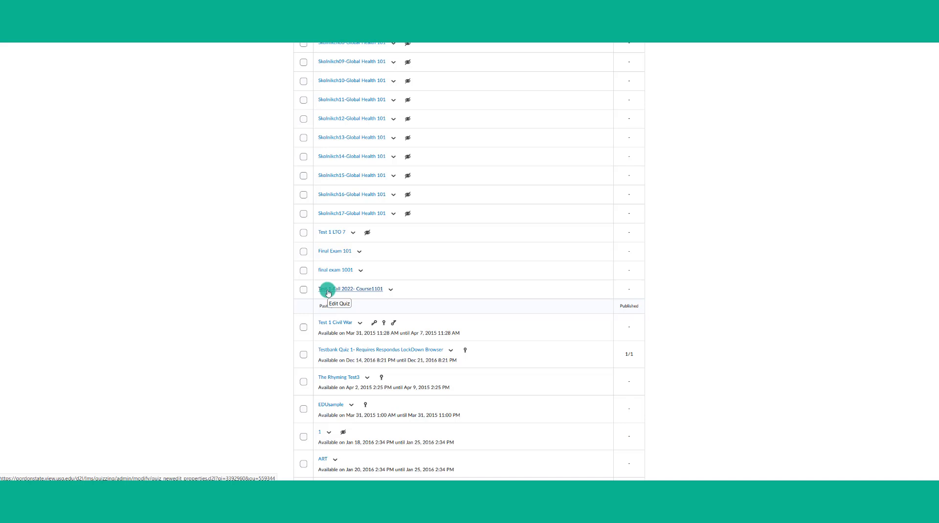
pyautogui.click(391, 292)
pyautogui.click(395, 309)
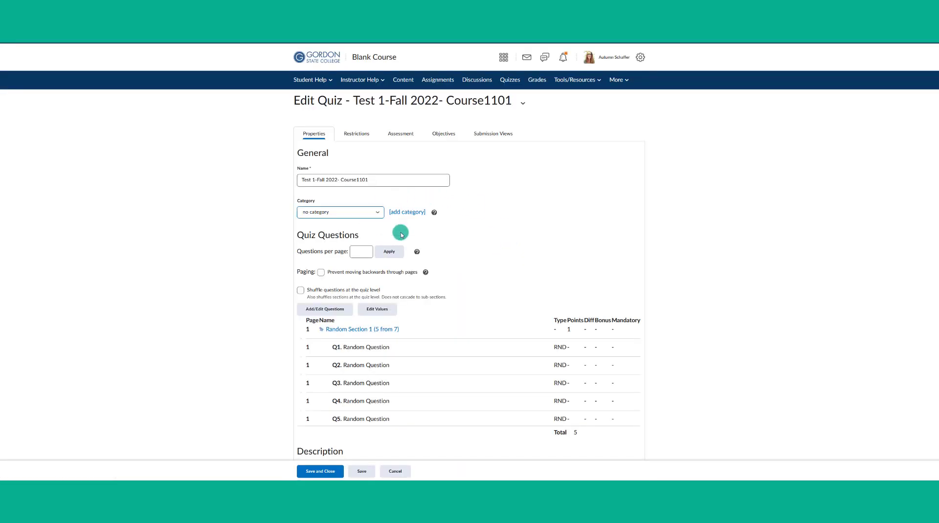
# Examine the published quiz's name and the questions in its random section
pyautogui.click(399, 176)
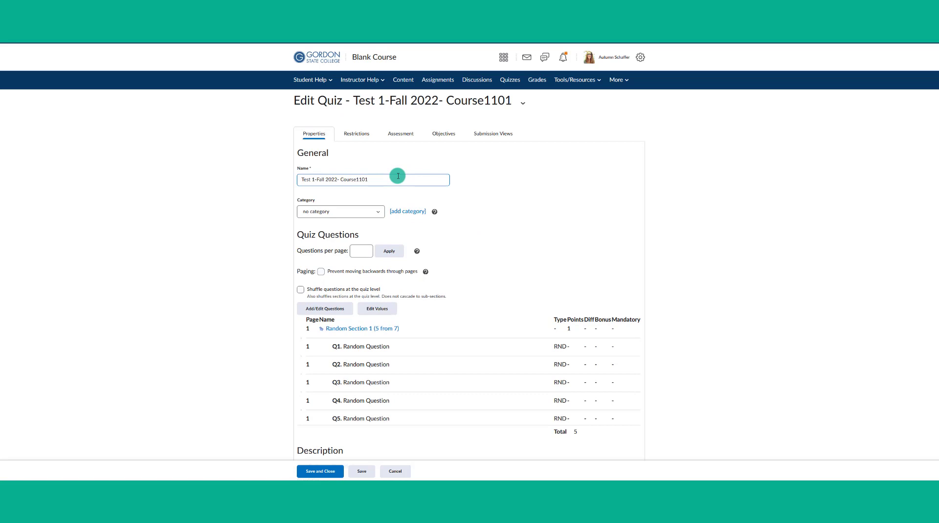
pyautogui.click(494, 168)
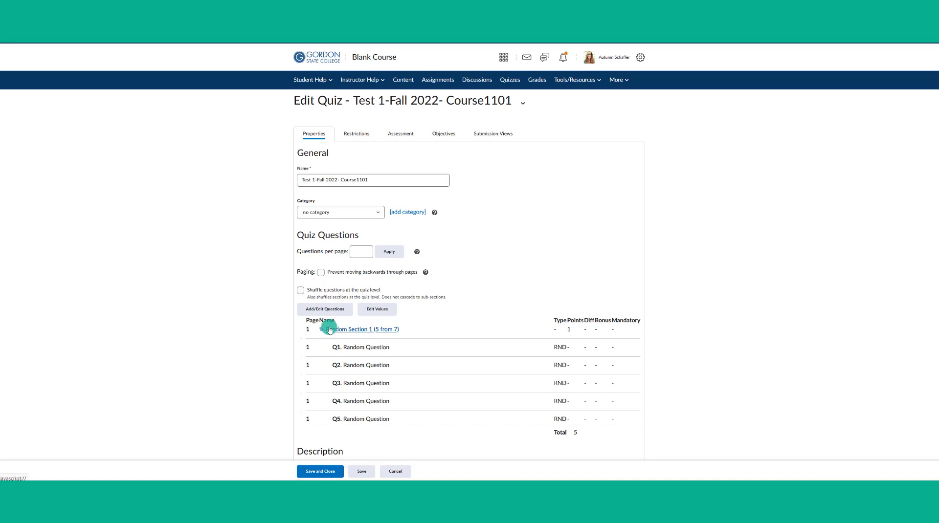
pyautogui.scroll(-1, 330, 330)
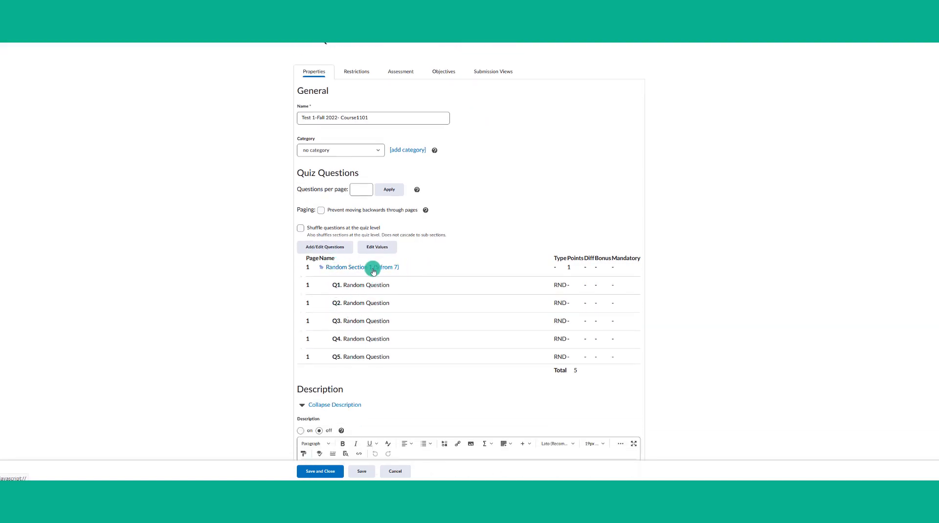
pyautogui.scroll(1, 490, 297)
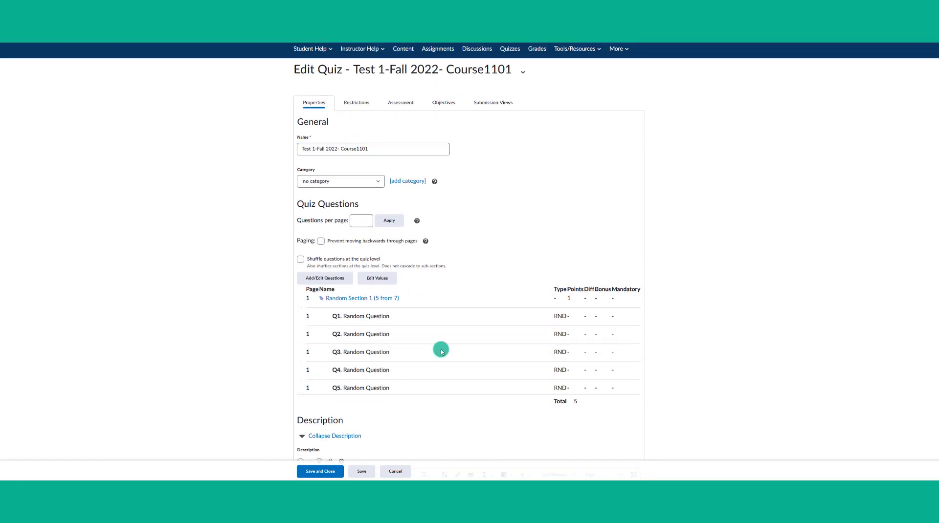
# Apply a limit of 1 question per page to the quiz and save its properties
pyautogui.click(362, 221)
pyautogui.write('1')
pyautogui.click(387, 221)
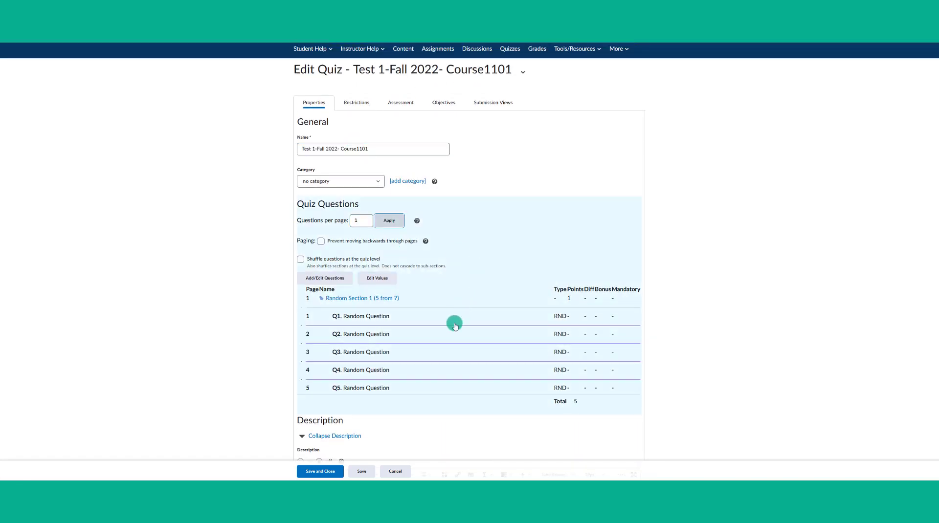
pyautogui.scroll(-1, 455, 325)
pyautogui.scroll(-9, 454, 325)
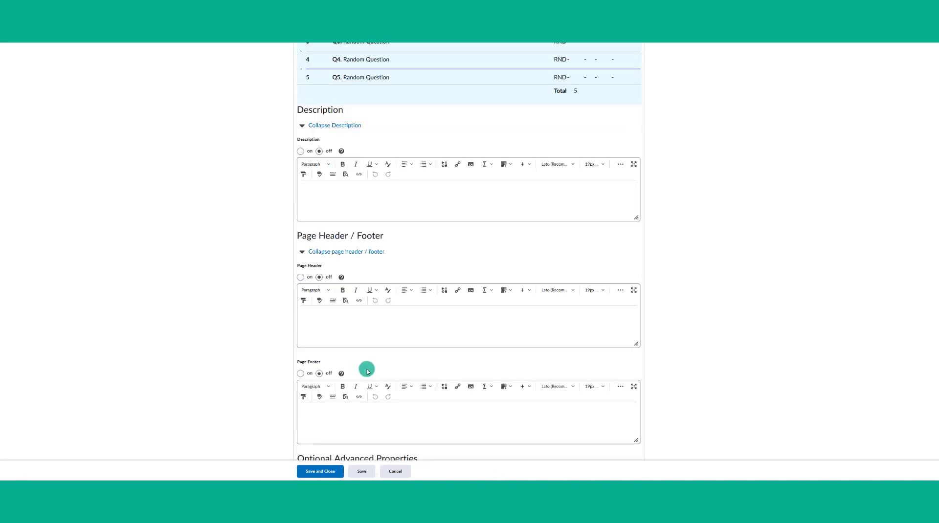
pyautogui.scroll(-3, 370, 366)
pyautogui.scroll(14, 369, 362)
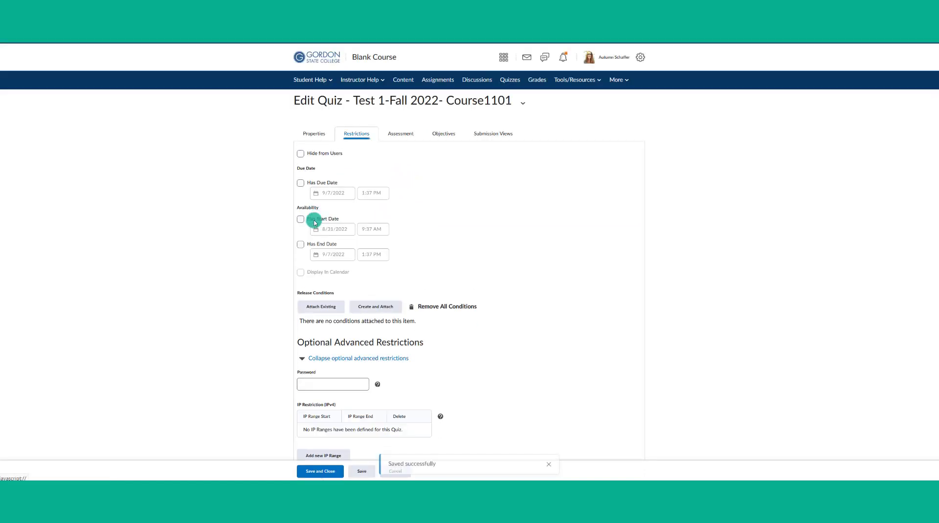
# Enable the quiz's start and end availability dates in the restrictions and turn on their display in the calendar
pyautogui.click(300, 219)
pyautogui.click(301, 244)
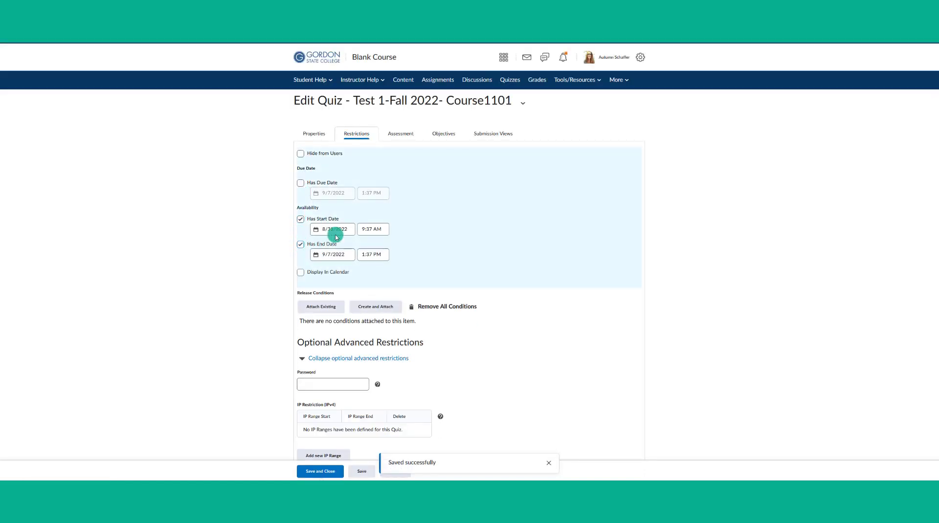
pyautogui.click(301, 272)
# Enforce a 30-minute time limit that prevents students from making further changes once exceeded, and save the restrictions
pyautogui.scroll(-4, 400, 262)
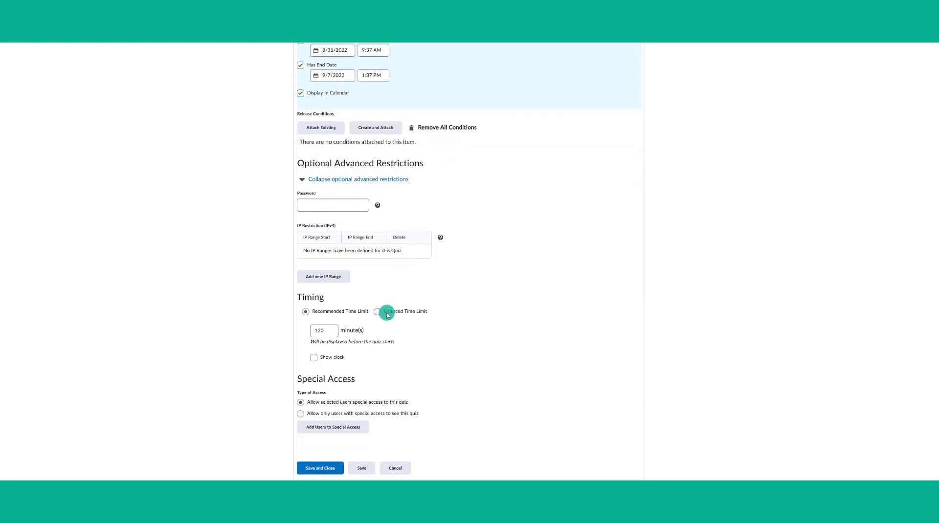
pyautogui.click(387, 314)
pyautogui.click(324, 339)
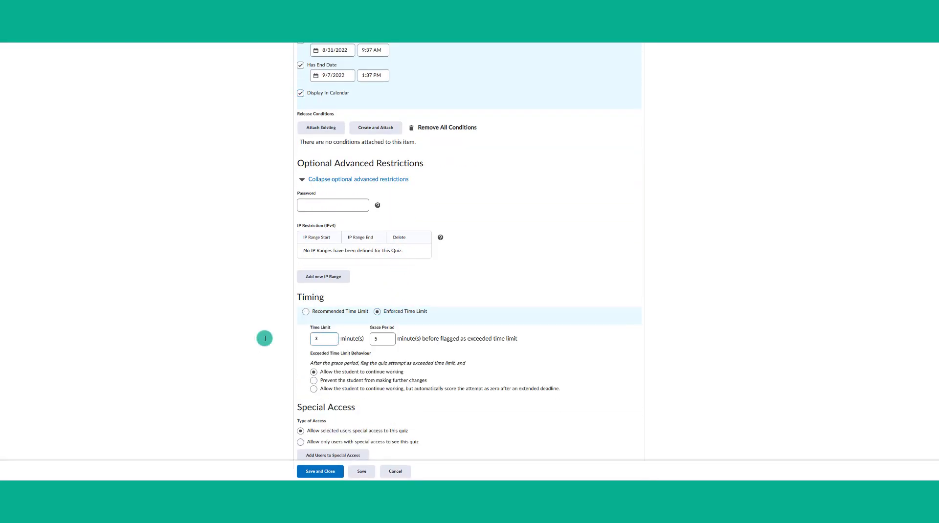
pyautogui.scroll(-1, 269, 337)
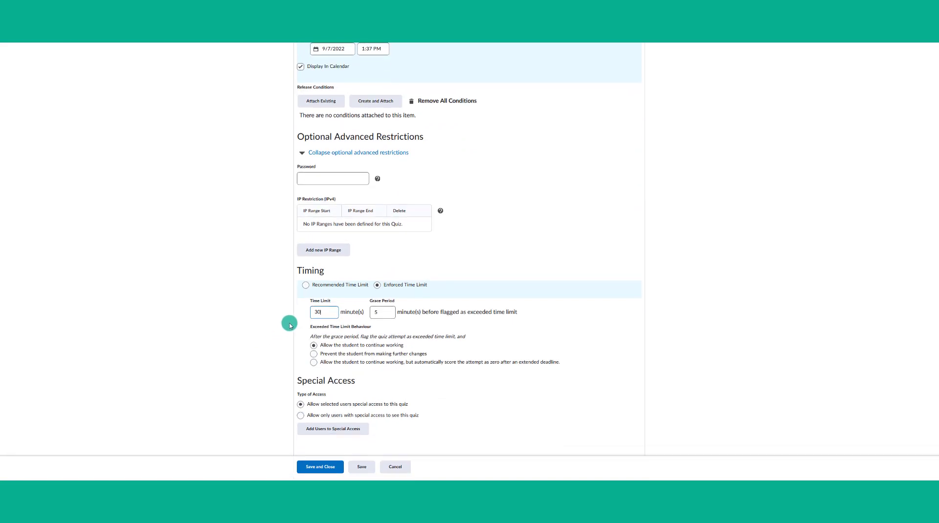
pyautogui.click(328, 353)
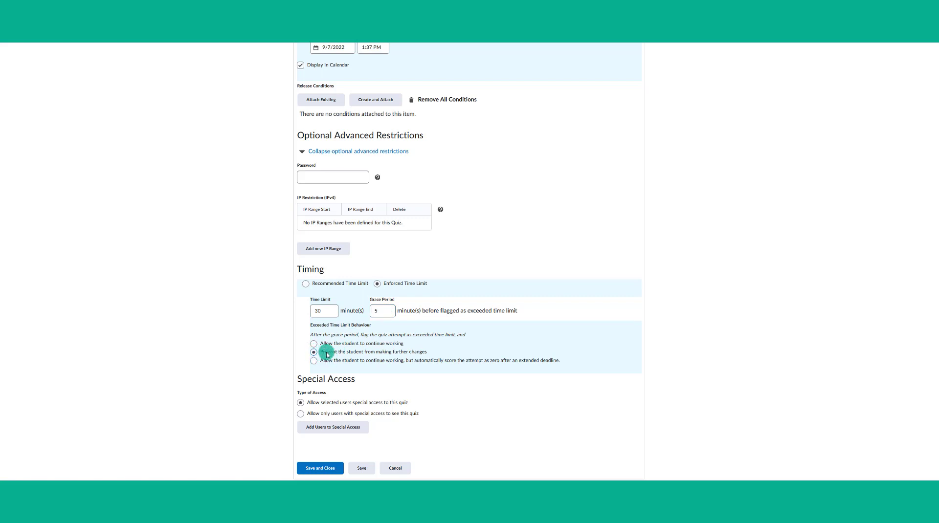
pyautogui.scroll(4, 367, 352)
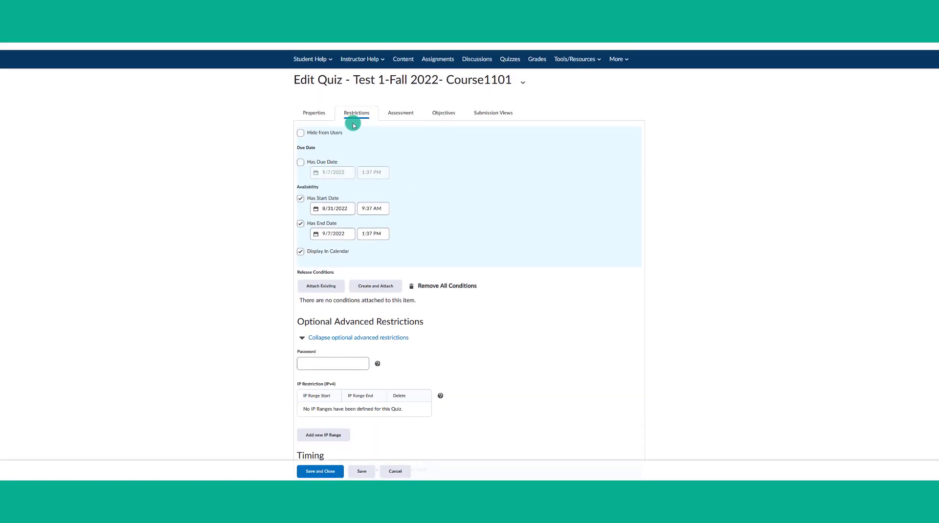
pyautogui.scroll(-3, 411, 254)
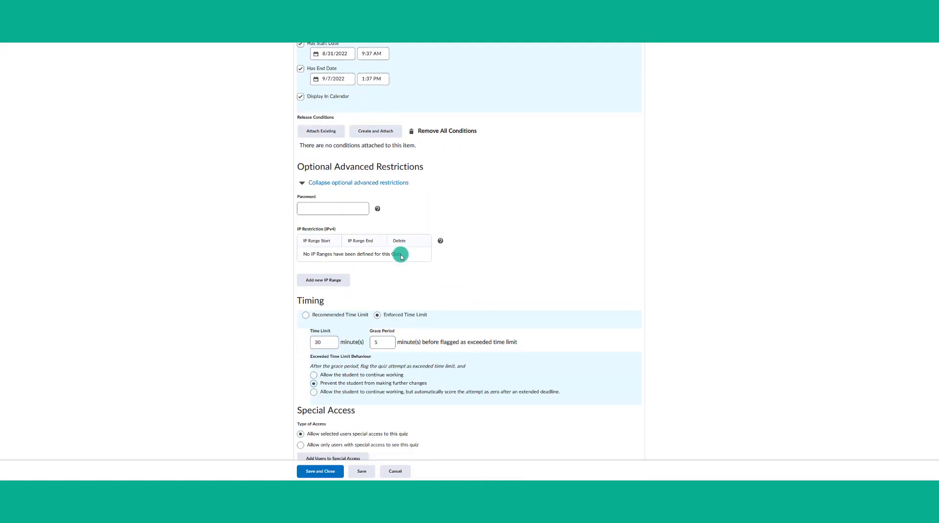
pyautogui.scroll(-1, 362, 349)
pyautogui.click(368, 469)
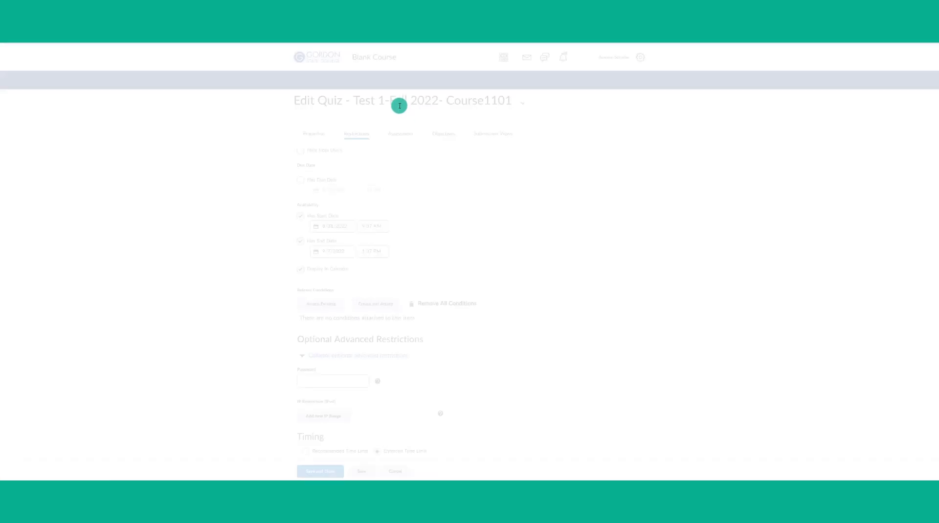
# Turn on auto-publishing of attempt results immediately upon completion in the assessment settings and browse the existing grade items
pyautogui.click(404, 138)
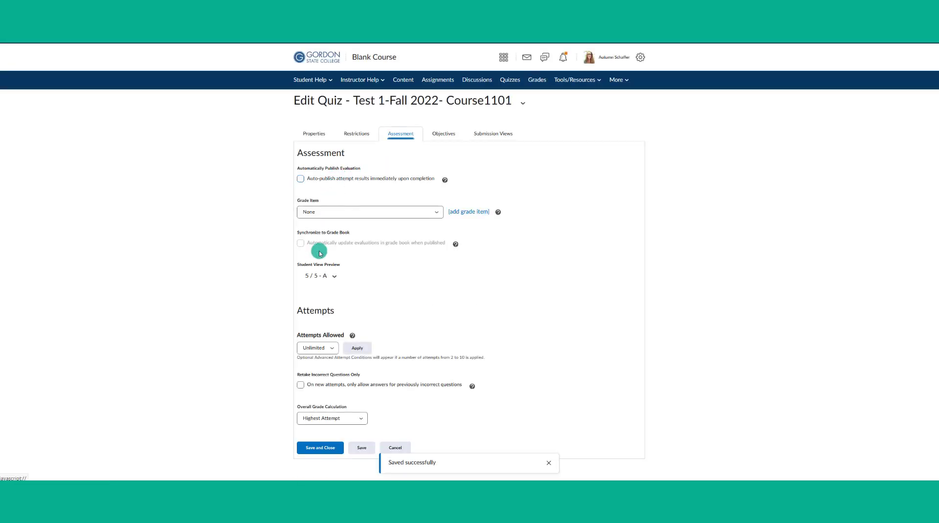
pyautogui.click(301, 179)
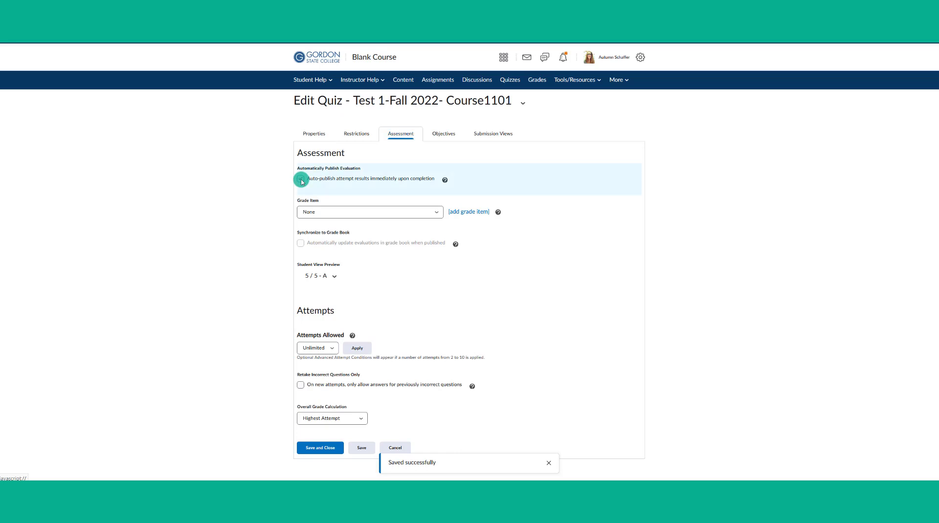
pyautogui.click(306, 212)
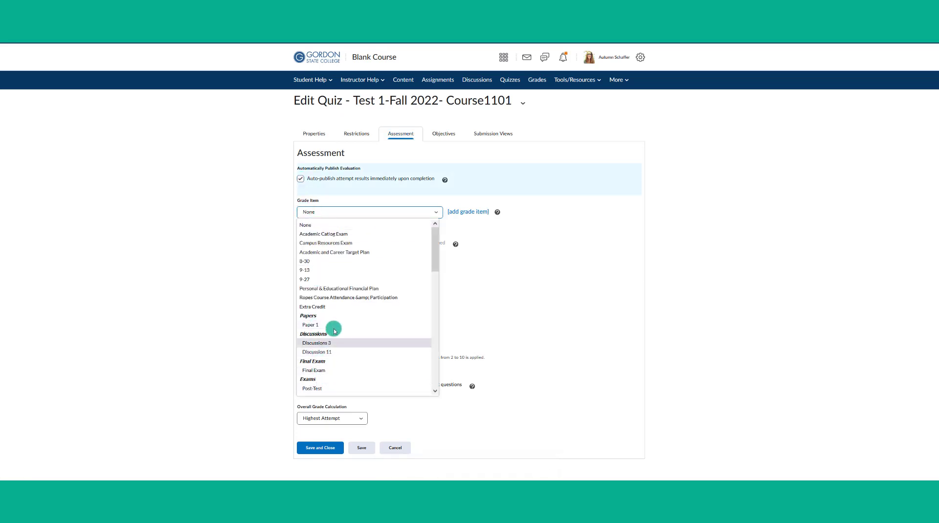
pyautogui.scroll(-5, 335, 327)
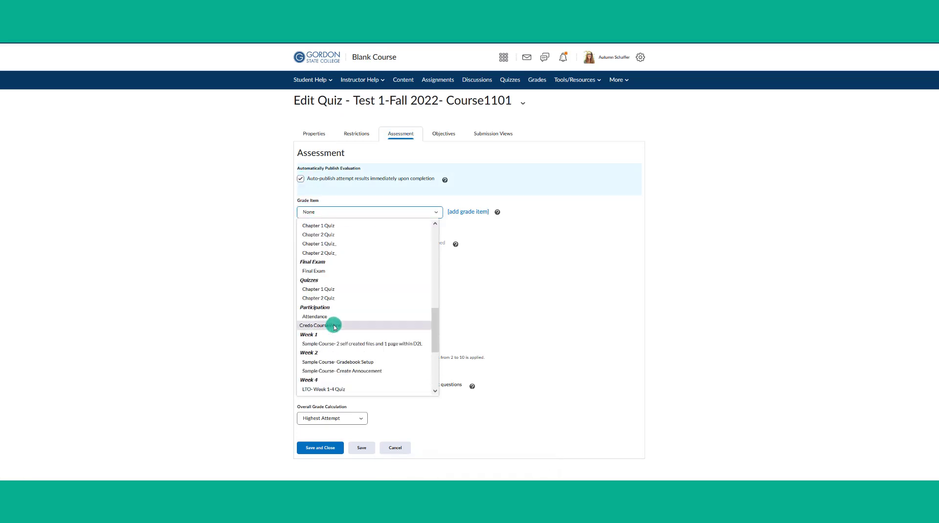
pyautogui.scroll(10, 338, 320)
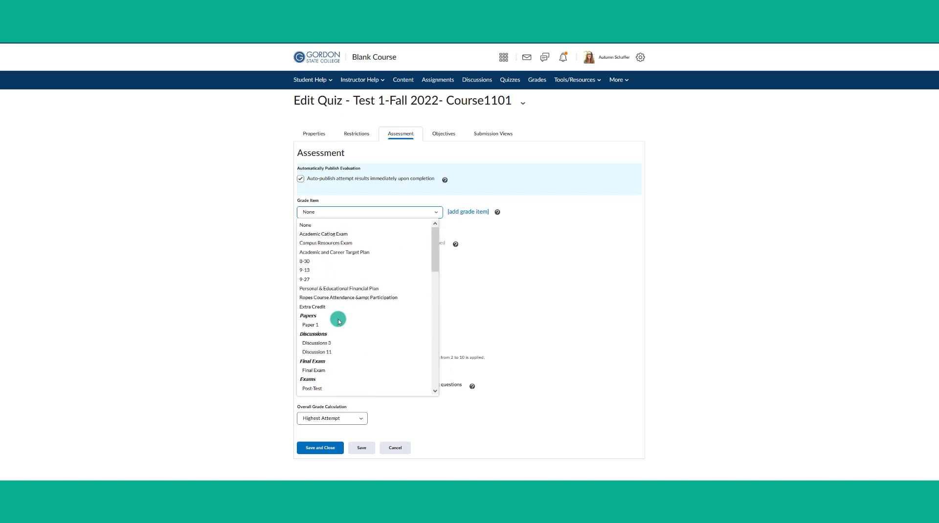
# Add a new grade item named Respondus Quiz in the Quizzes category with 5 maximum points
pyautogui.click(454, 213)
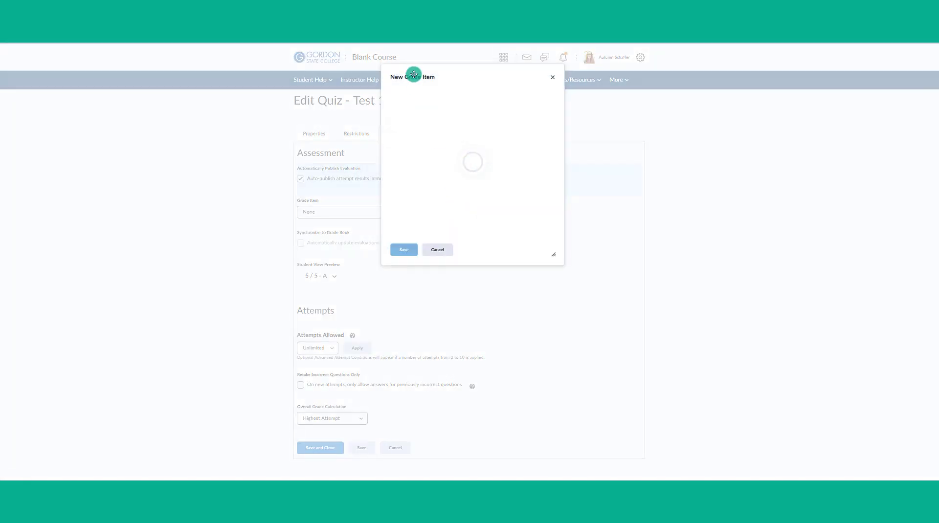
pyautogui.moveTo(414, 75); pyautogui.dragTo(531, 148)
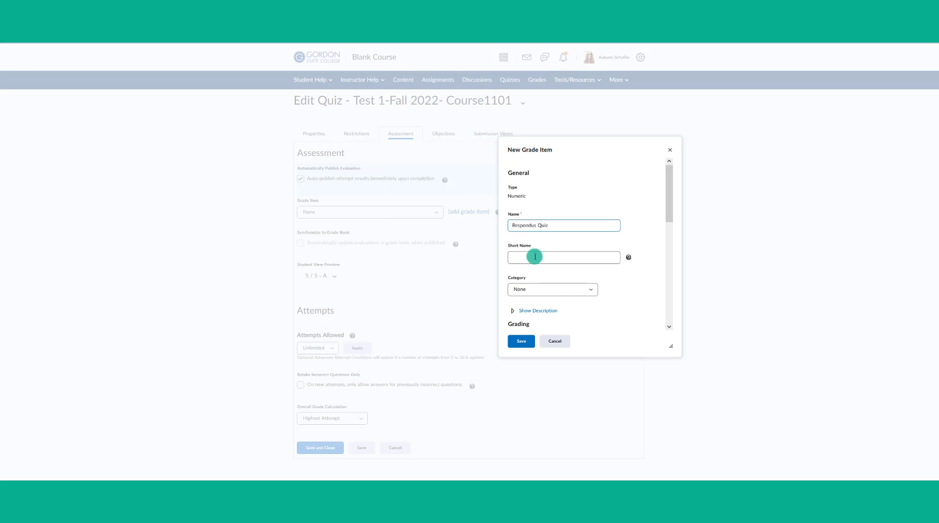
pyautogui.click(525, 291)
pyautogui.click(526, 308)
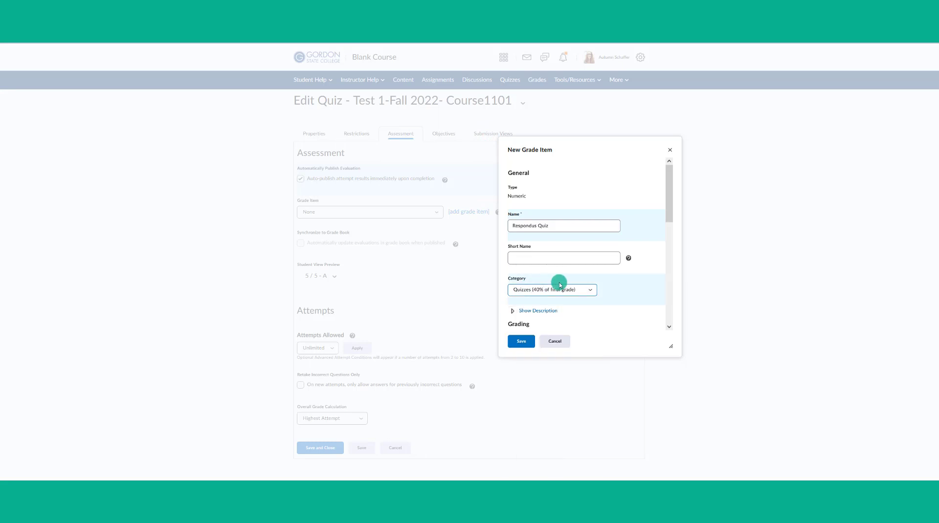
pyautogui.scroll(-1, 560, 285)
pyautogui.moveTo(534, 291); pyautogui.dragTo(503, 289)
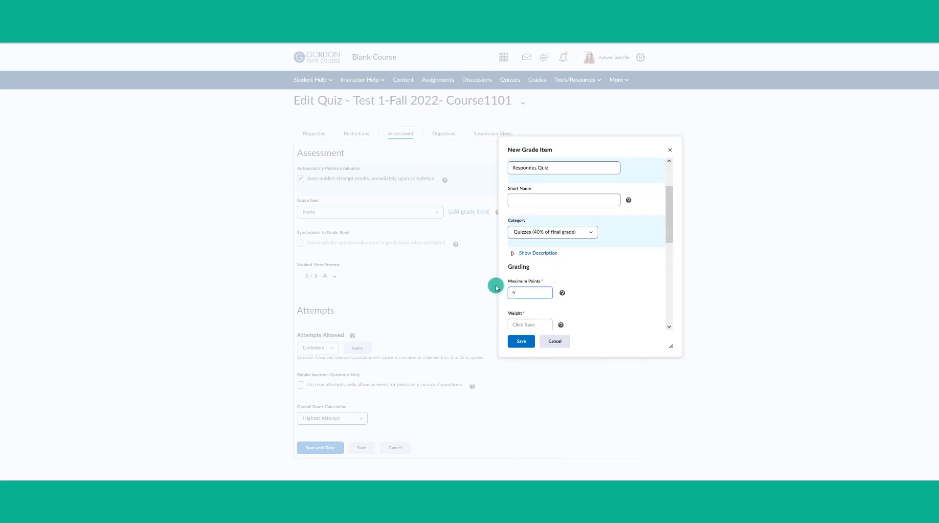
pyautogui.click(520, 341)
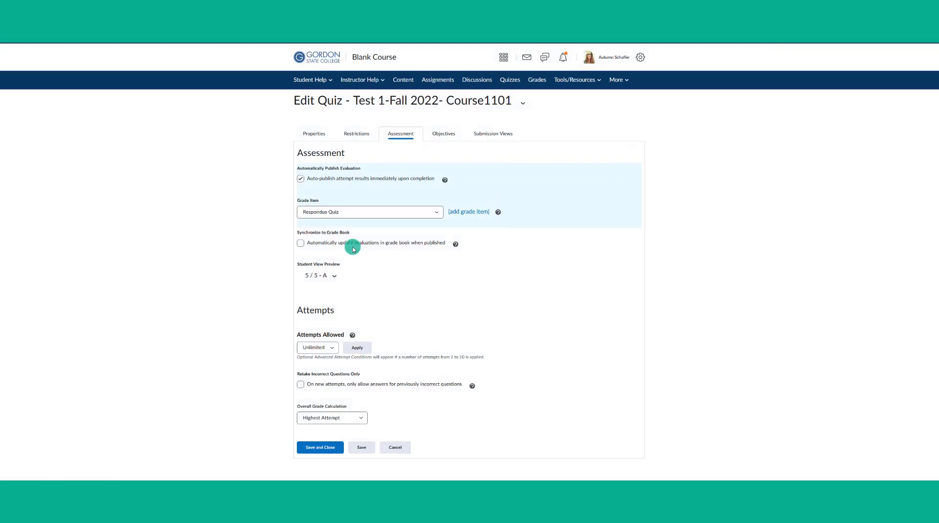
# Turn on automatic grade book updates, limit the attempts allowed to 1, and save the assessment settings
pyautogui.click(354, 247)
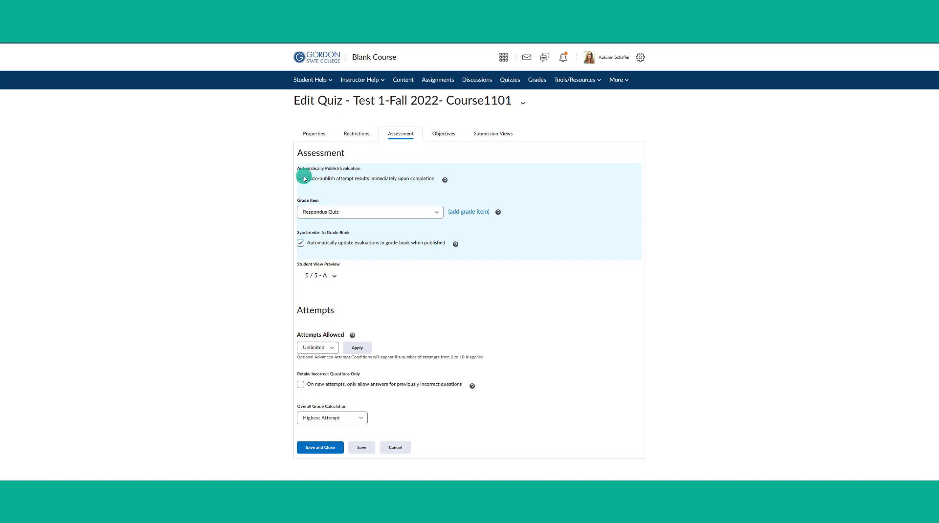
pyautogui.click(301, 243)
pyautogui.click(314, 351)
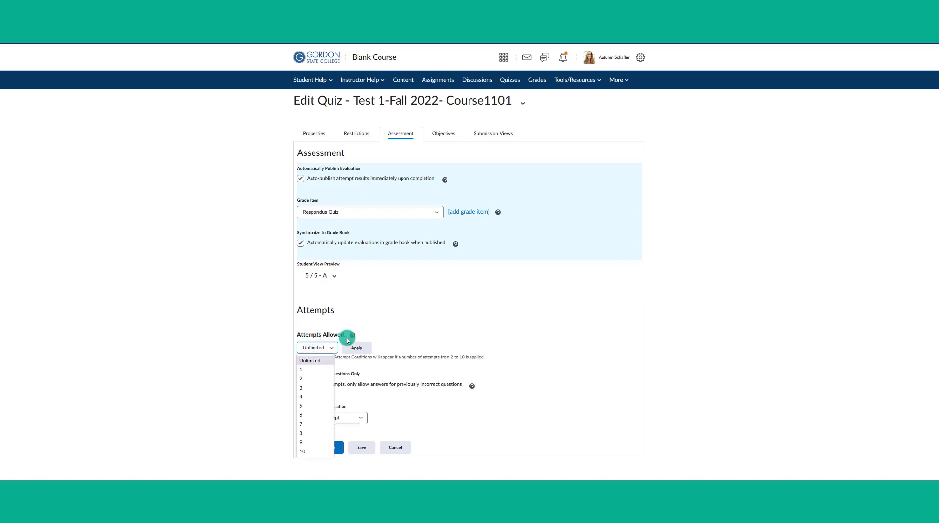
pyautogui.click(315, 370)
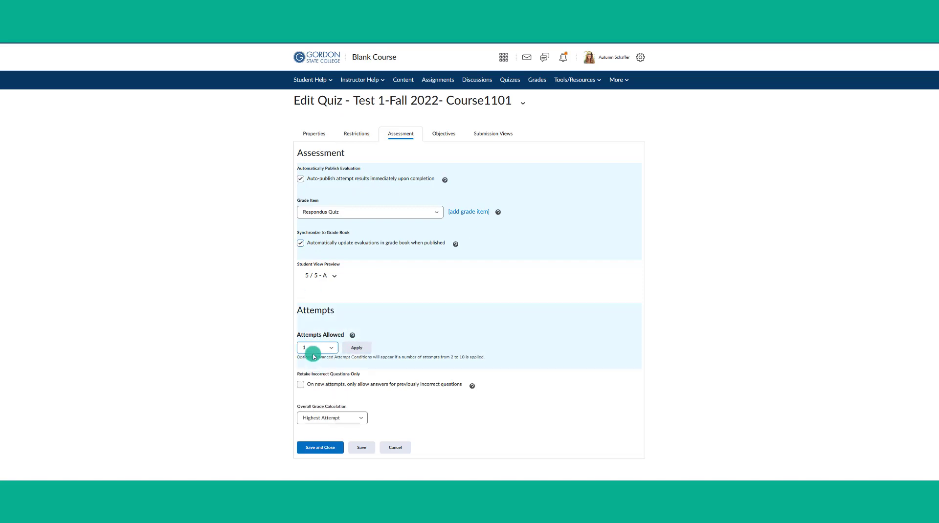
pyautogui.click(362, 446)
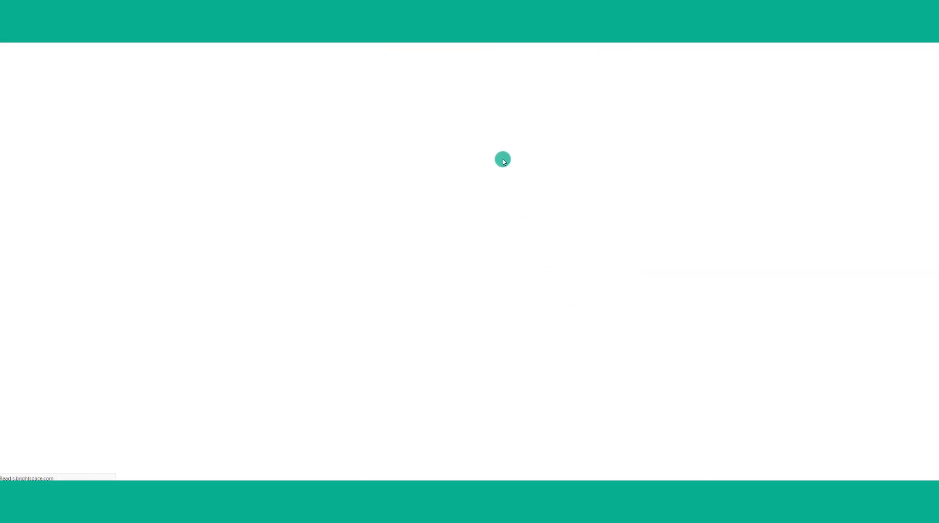
# Make the default submission view show the attempt score and overall attempt score, and save the view
pyautogui.click(491, 136)
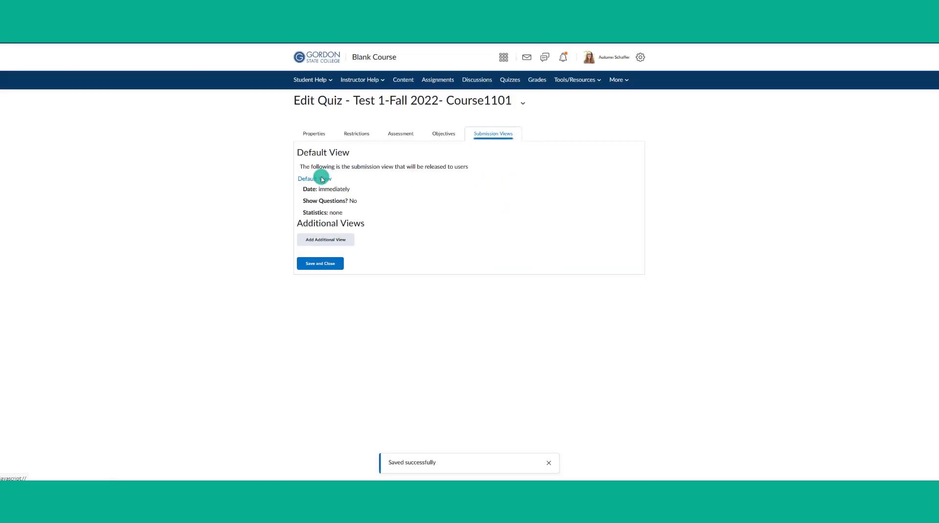
pyautogui.click(363, 174)
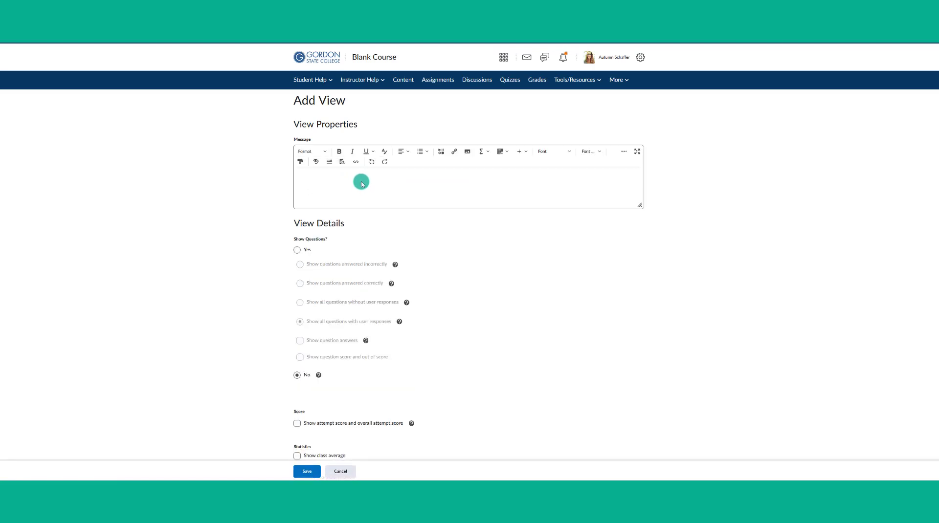
pyautogui.scroll(-1, 310, 252)
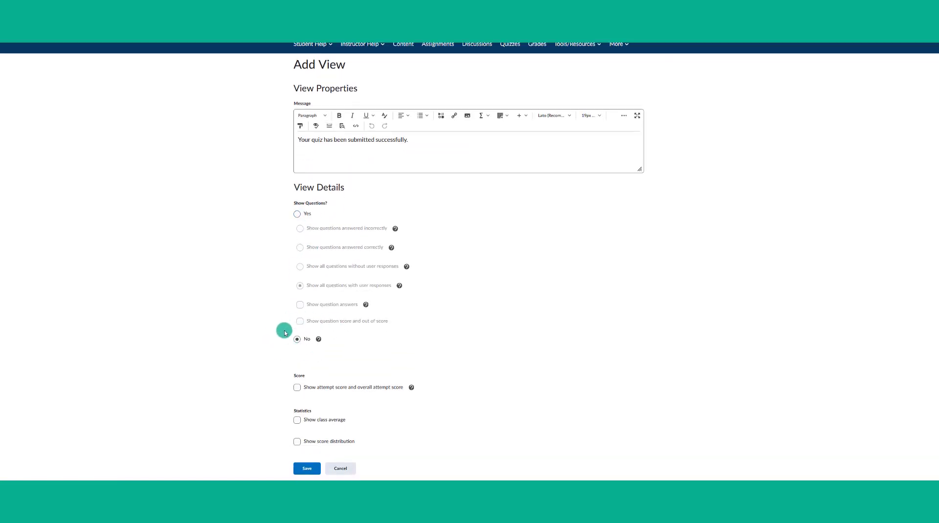
pyautogui.click(297, 388)
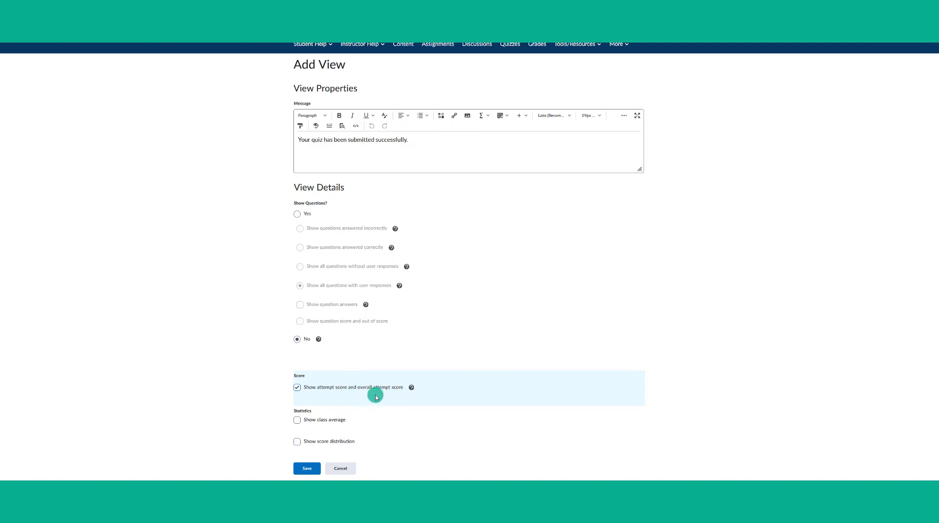
pyautogui.click(307, 468)
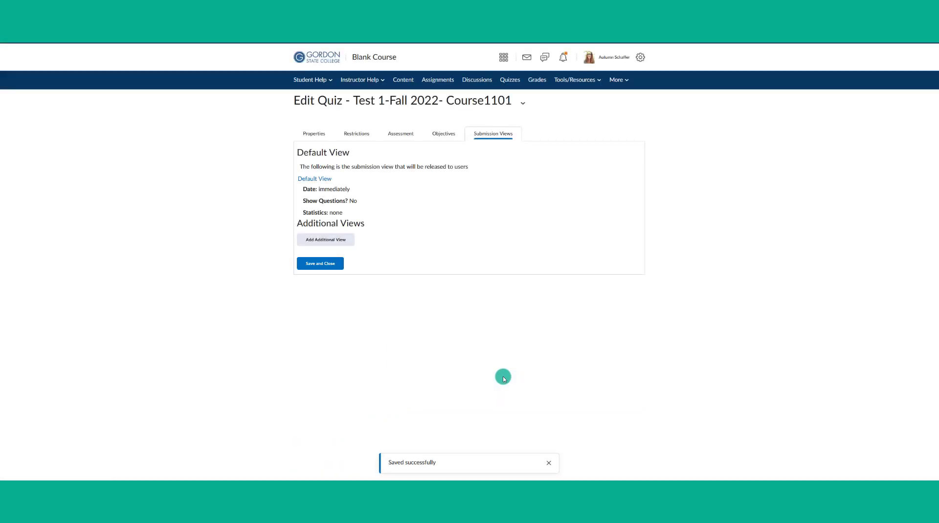
# Add an additional submission view named After the quiz with the message "These are the questions that you missed." and the date 9/5/2022, 9:00 AM
pyautogui.click(321, 242)
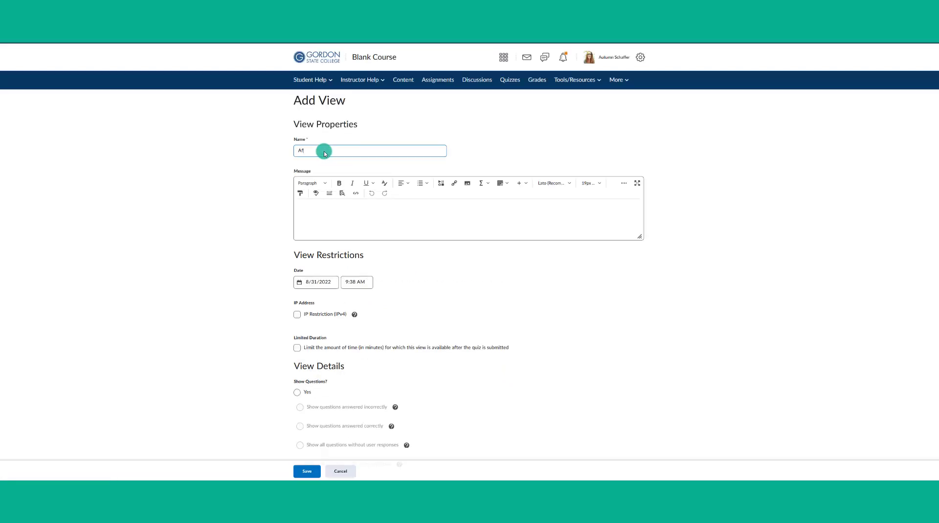
pyautogui.click(365, 214)
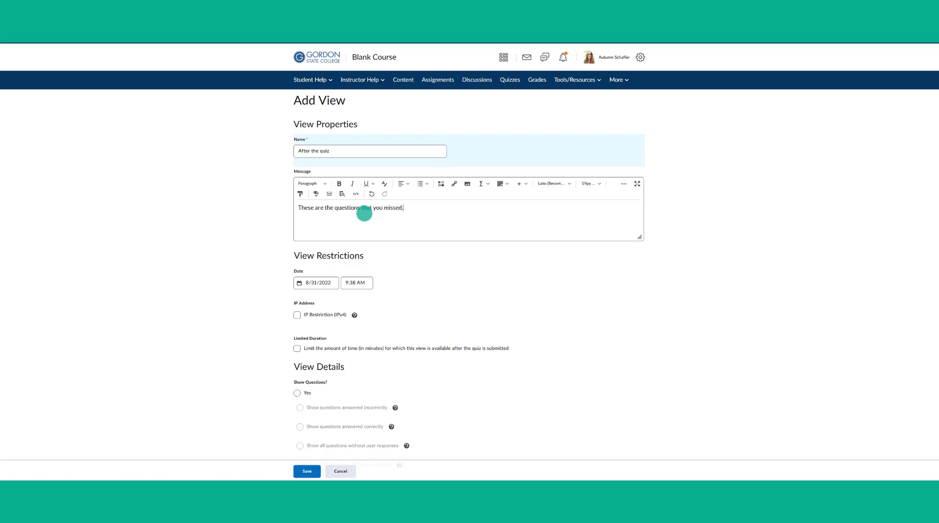
pyautogui.click(315, 280)
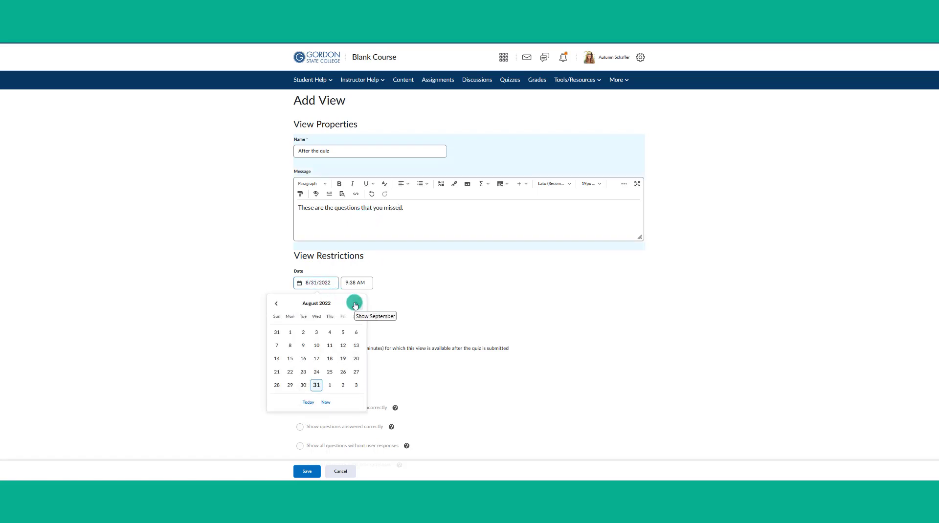
pyautogui.click(355, 304)
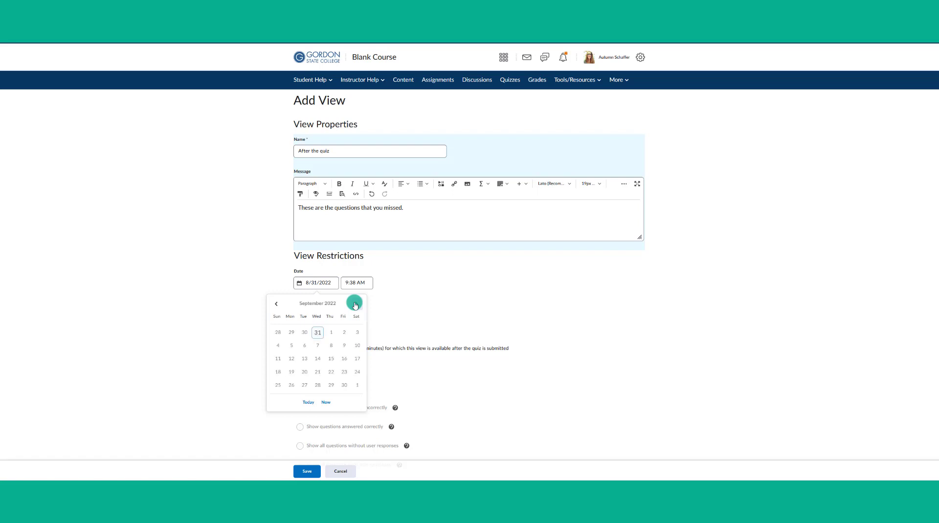
pyautogui.click(289, 349)
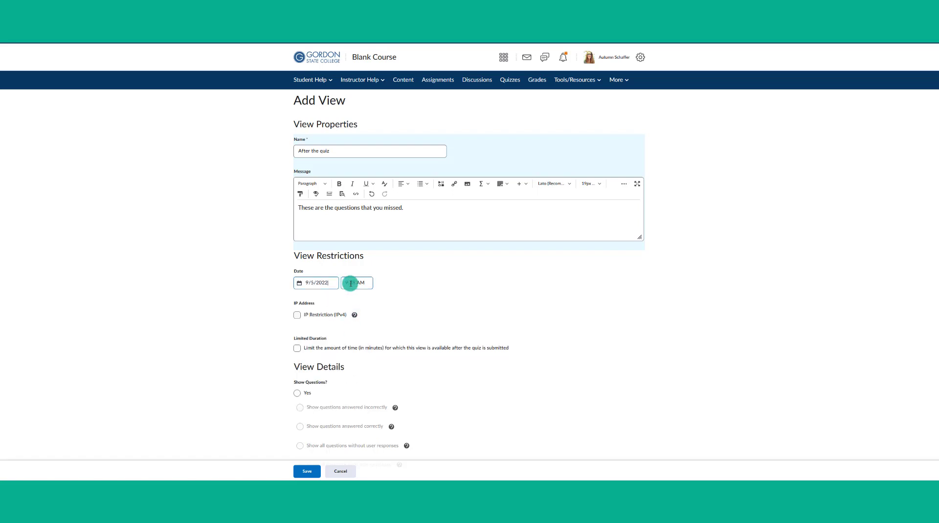
pyautogui.click(351, 283)
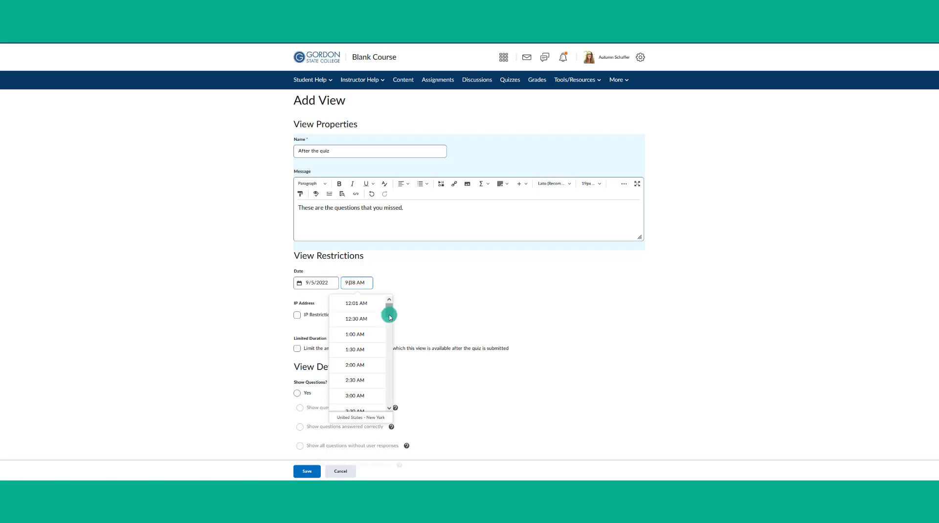
pyautogui.scroll(-5, 381, 375)
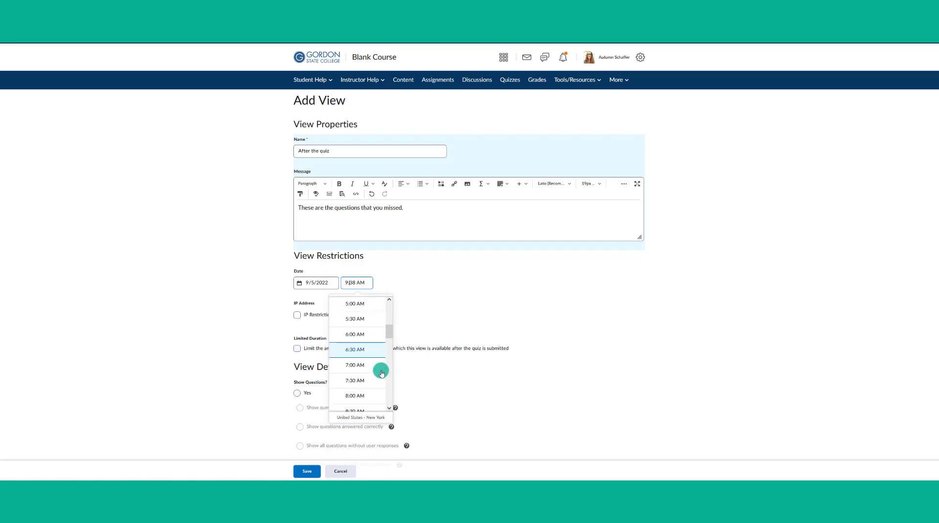
pyautogui.click(371, 380)
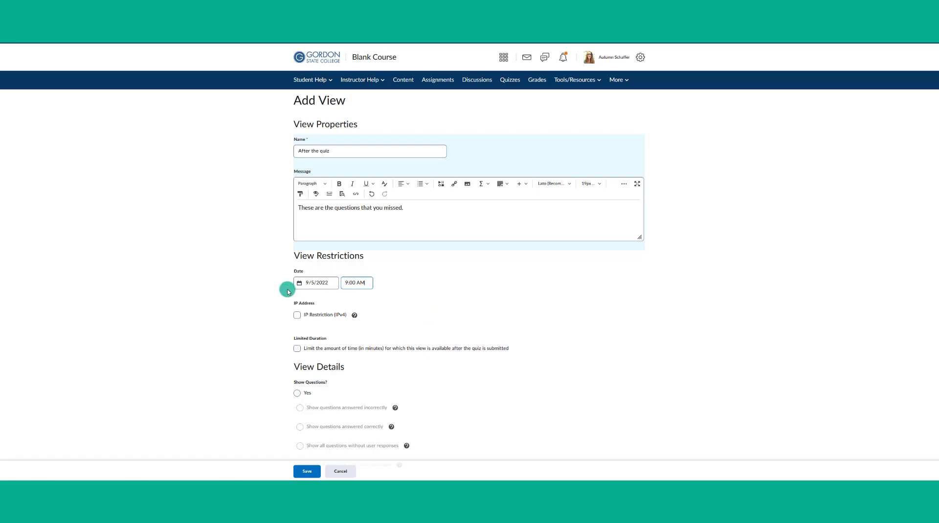
# Make the additional view show questions answered incorrectly, save the view, and save and close the quiz
pyautogui.scroll(-3, 288, 290)
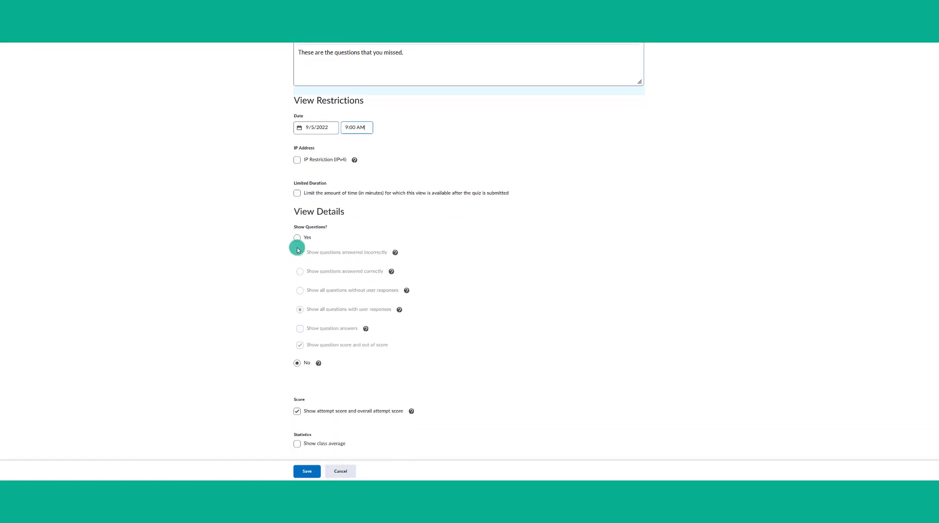
pyautogui.click(298, 239)
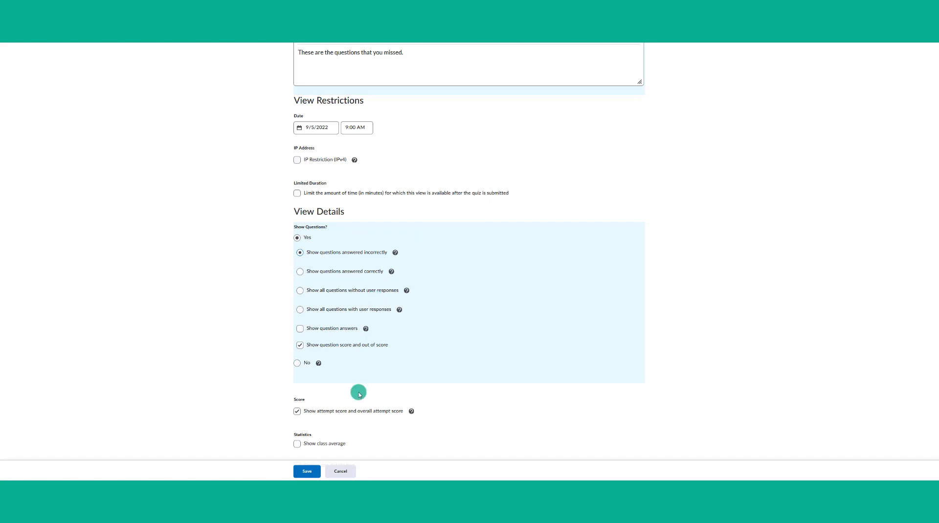
pyautogui.click(302, 476)
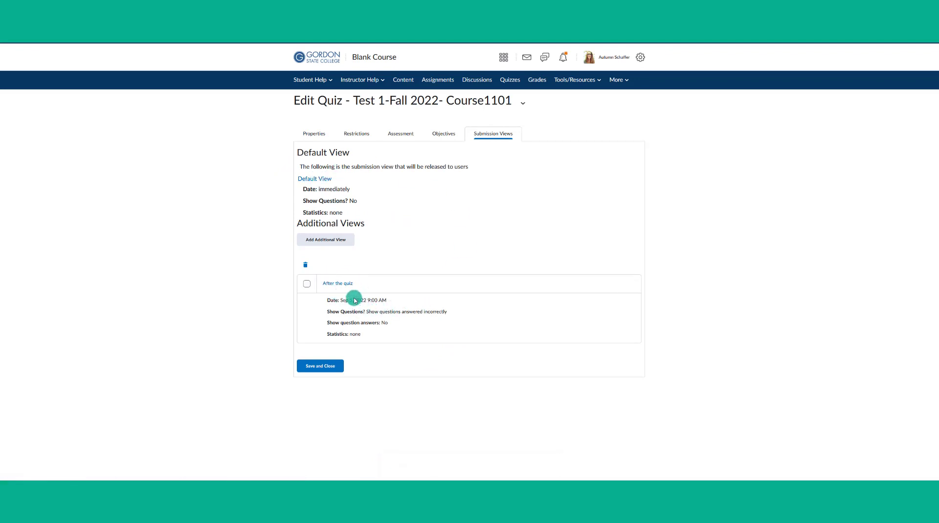
pyautogui.click(327, 370)
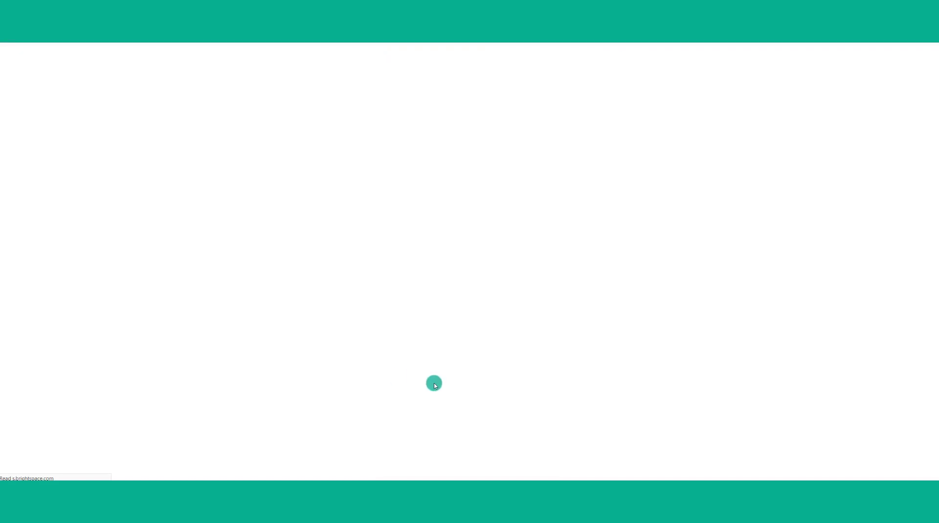
# Go to the course content and open the General Information Module
pyautogui.scroll(-2, 418, 257)
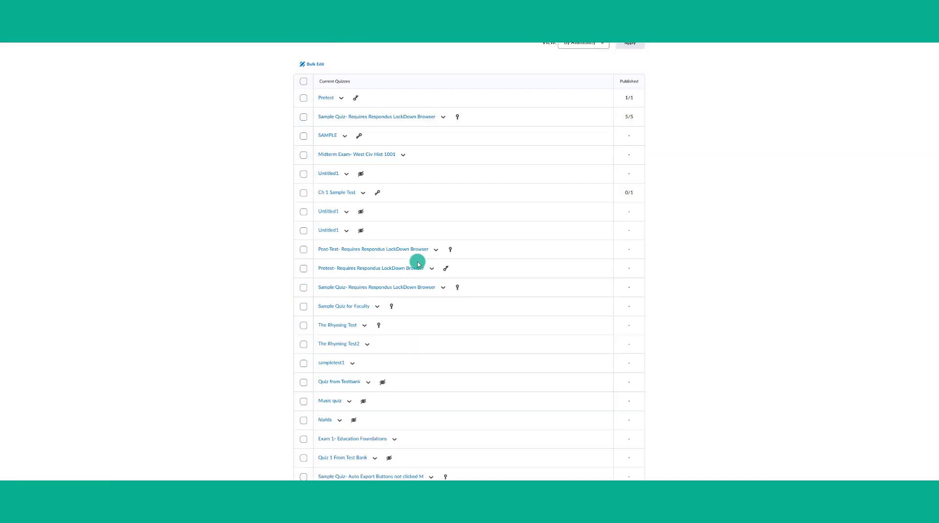
pyautogui.scroll(2, 418, 263)
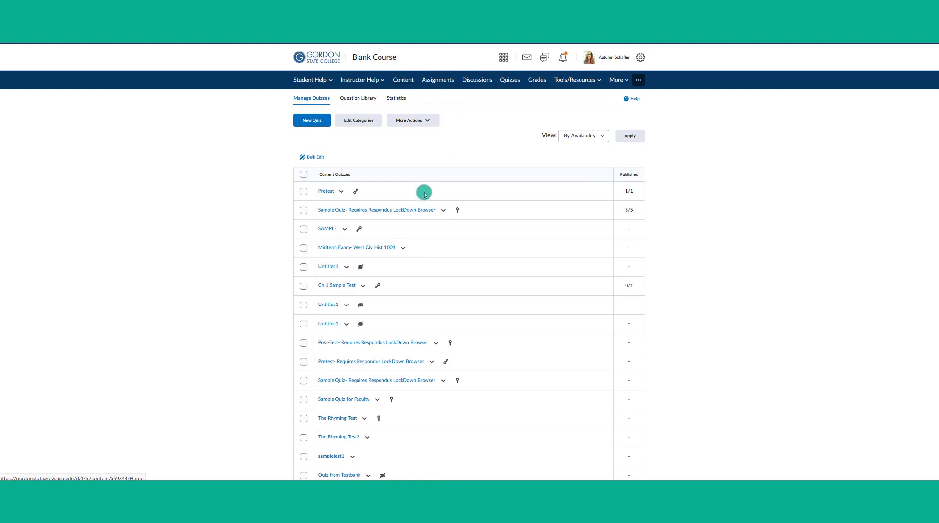
pyautogui.click(406, 81)
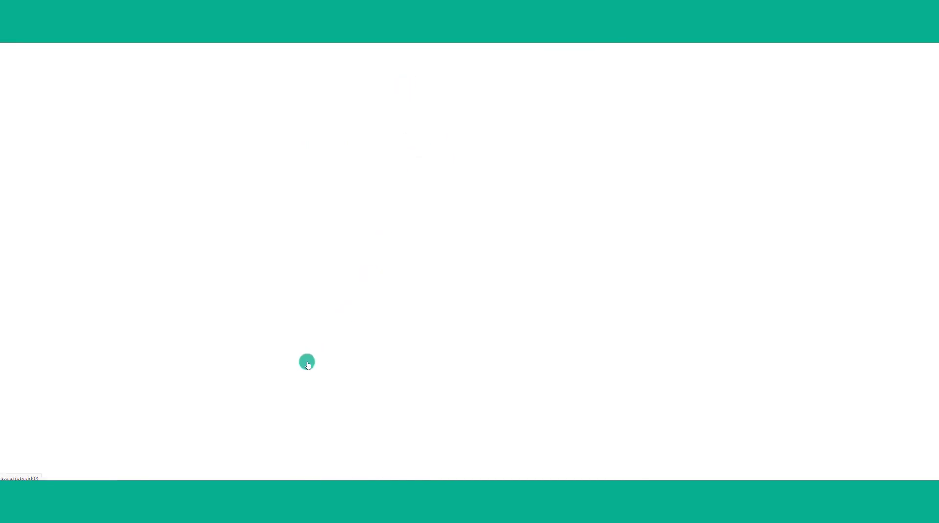
pyautogui.scroll(-3, 308, 364)
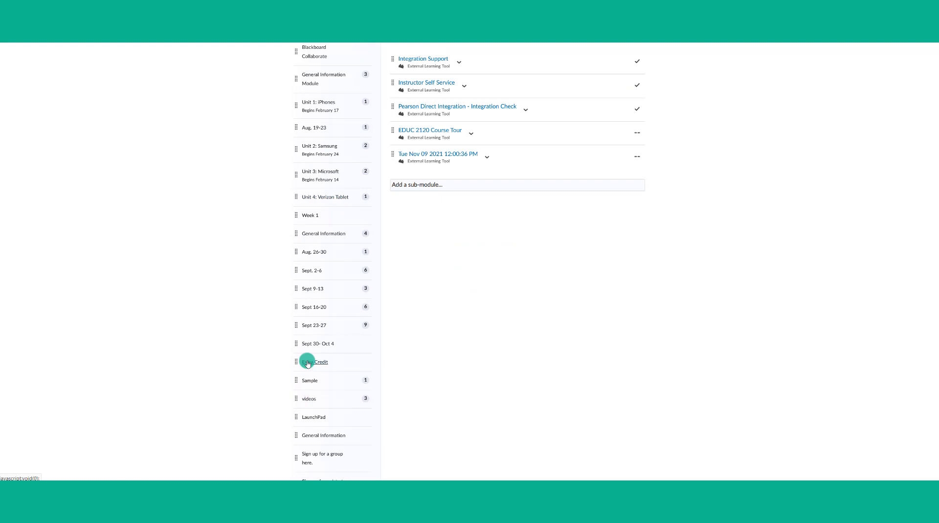
pyautogui.click(324, 343)
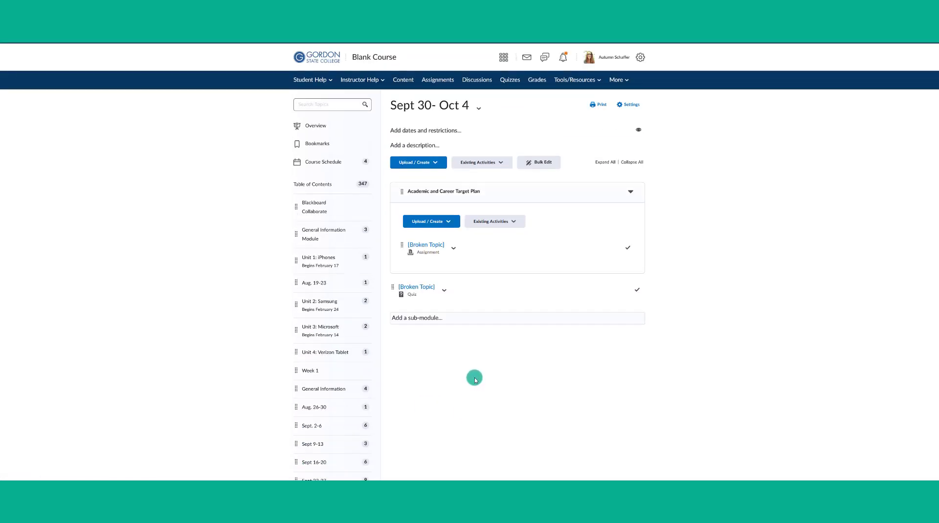
pyautogui.click(324, 234)
# Add the existing quiz Test 1-Fall 2022- Course1101 to the General Information Module as an activity
pyautogui.click(466, 164)
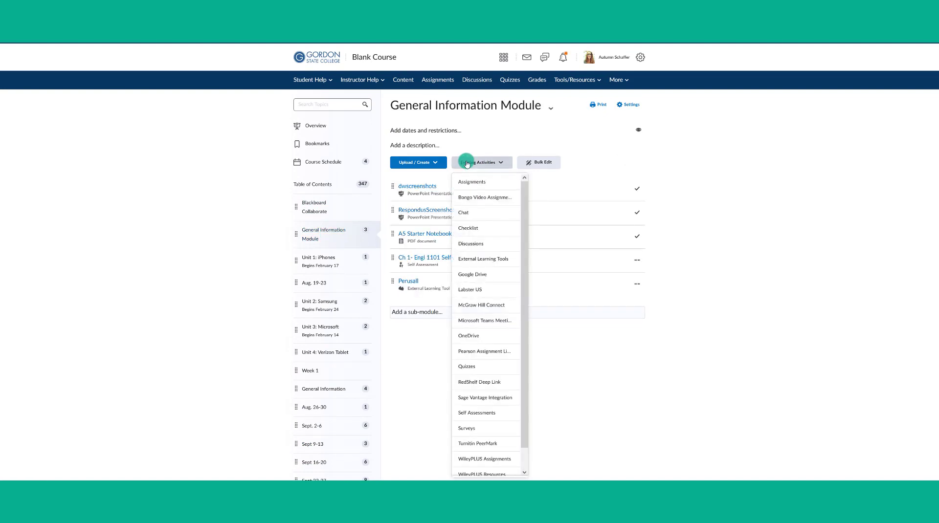
pyautogui.click(470, 366)
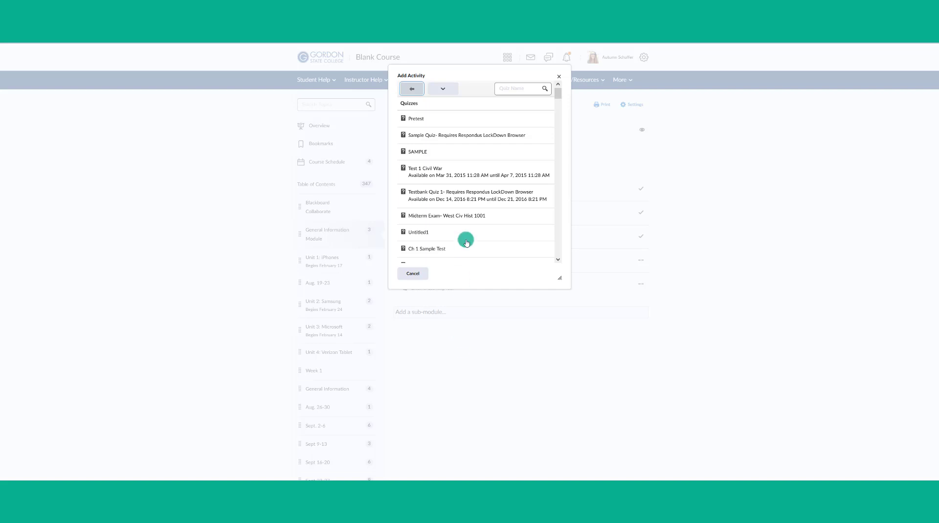
pyautogui.scroll(-3, 480, 207)
pyautogui.scroll(-5, 482, 208)
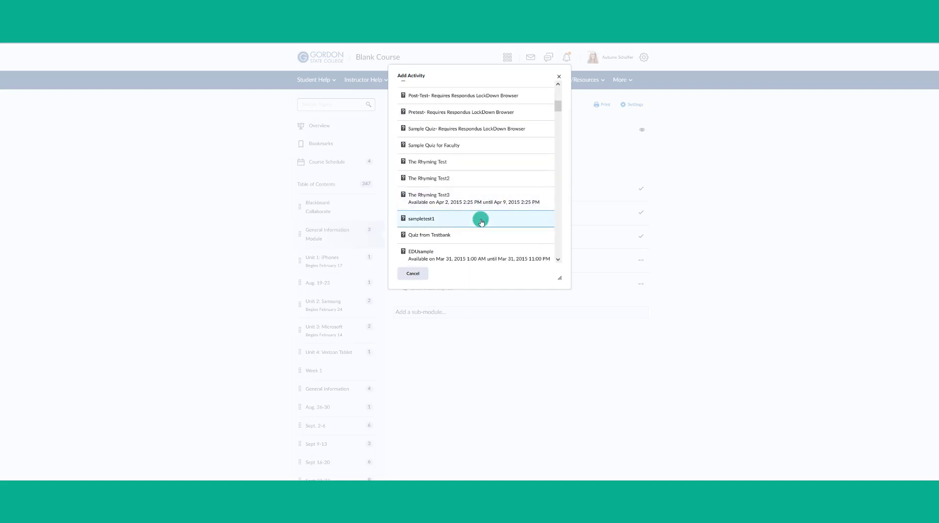
pyautogui.scroll(-10, 481, 221)
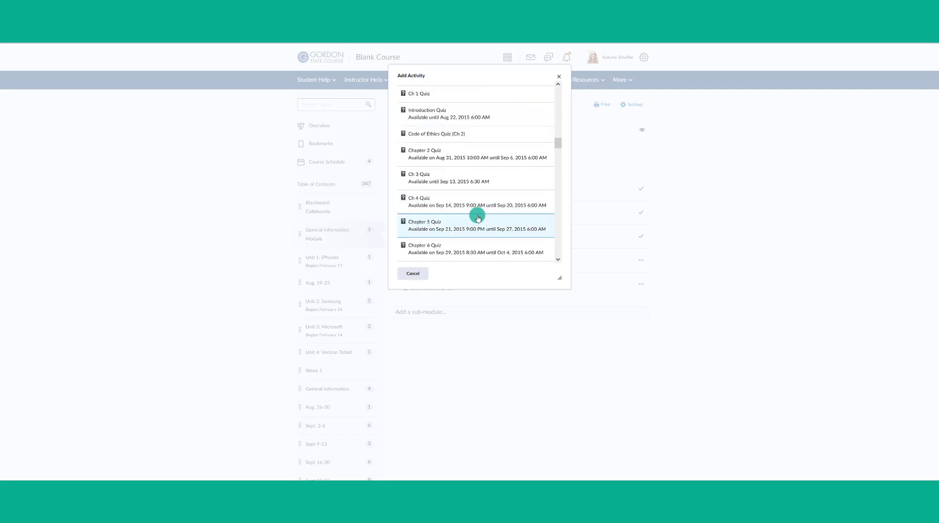
pyautogui.scroll(-10, 478, 218)
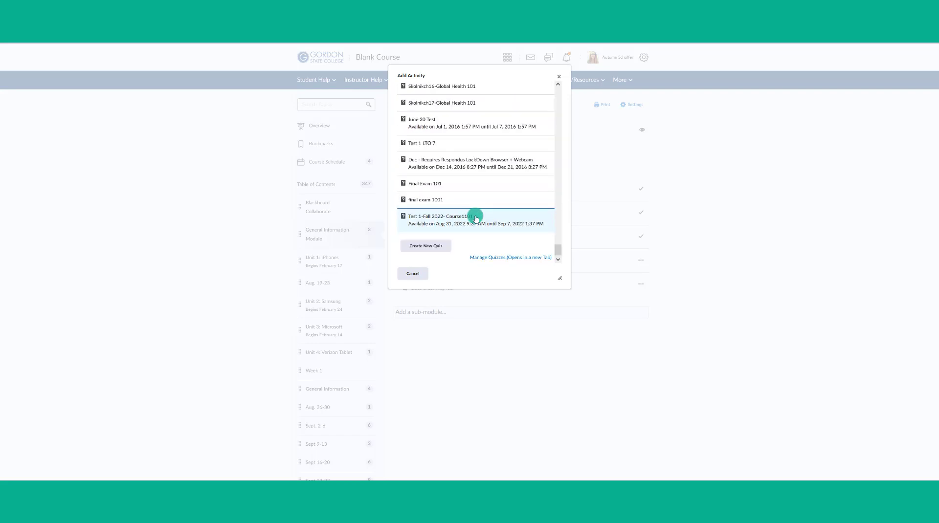
pyautogui.click(441, 219)
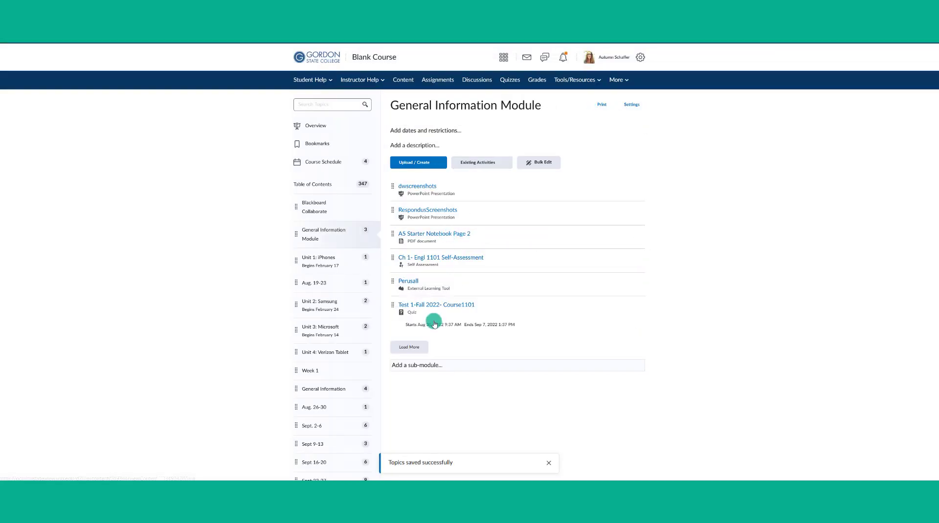